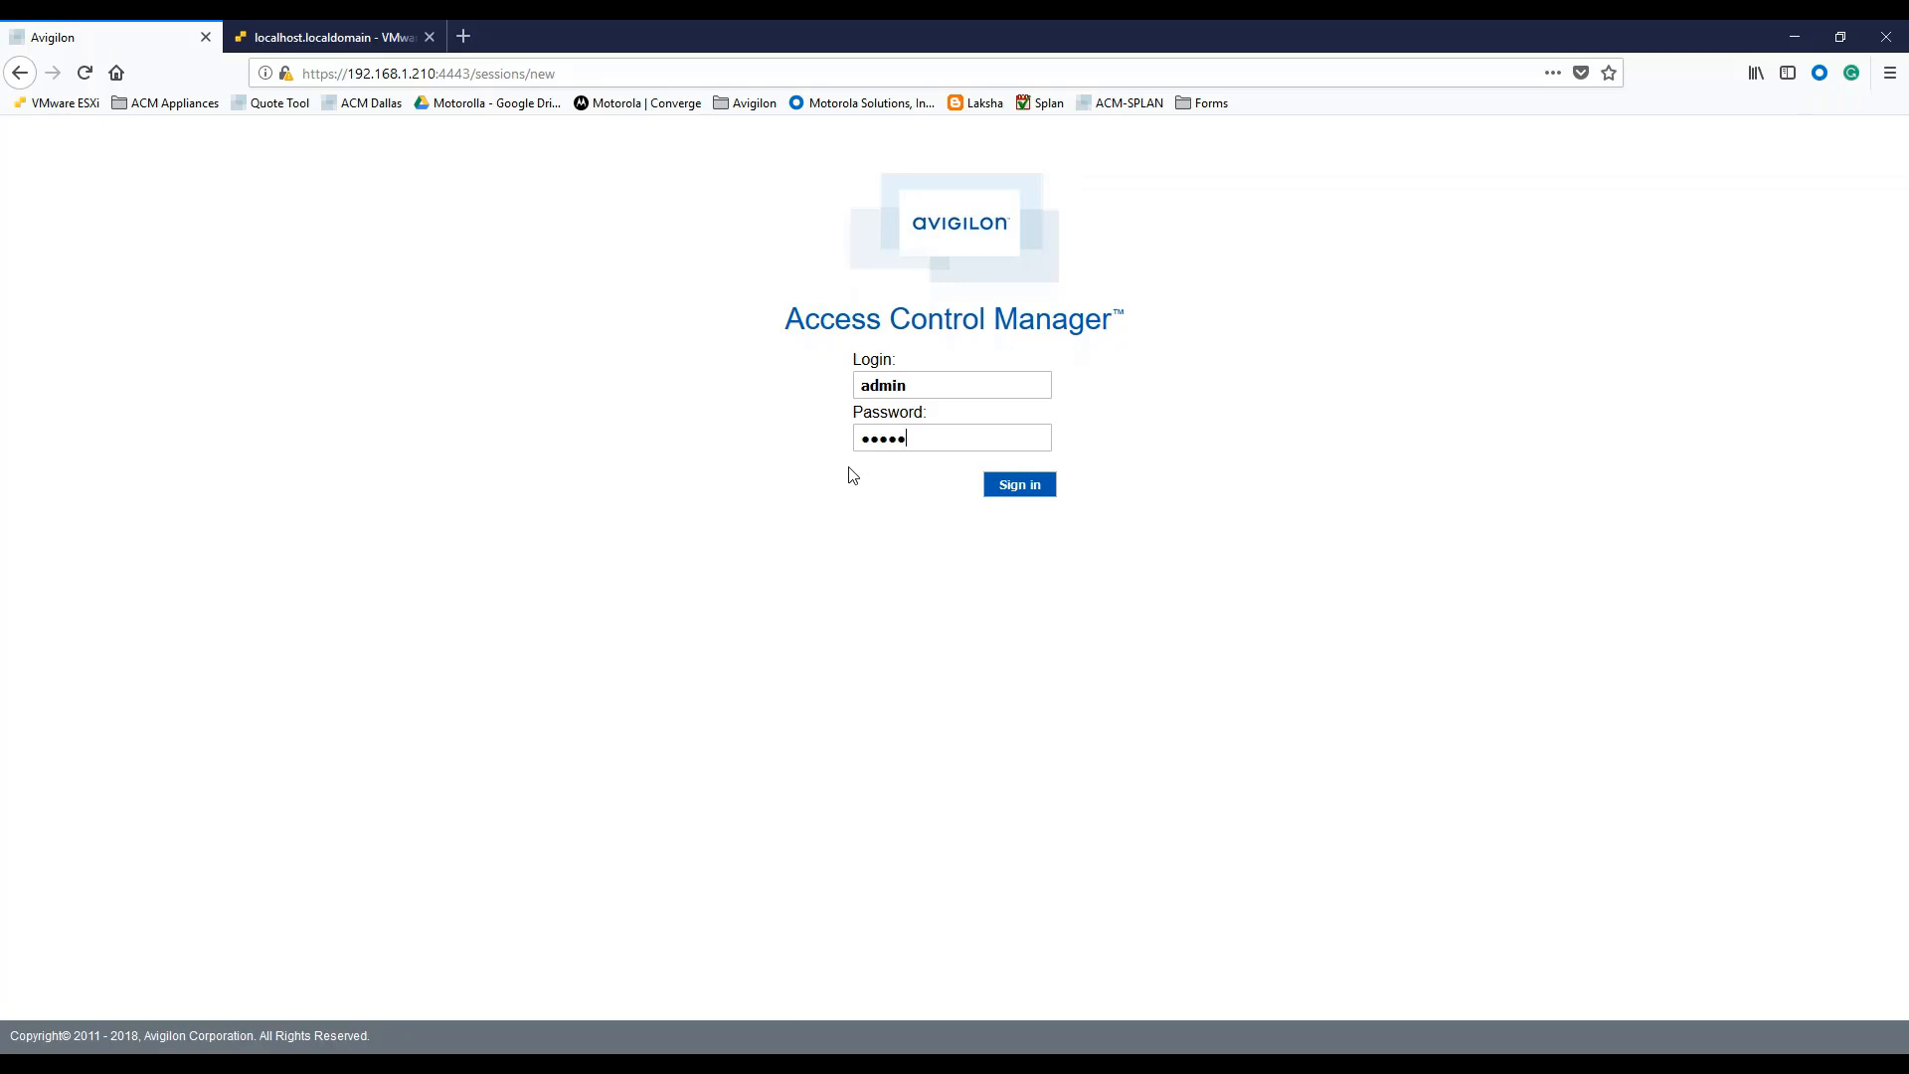
Sign in to the primary appliance, skip saving the browser login, and open its Appliance edit page.
{"action": "left_click", "coordinate": [1002, 494]}
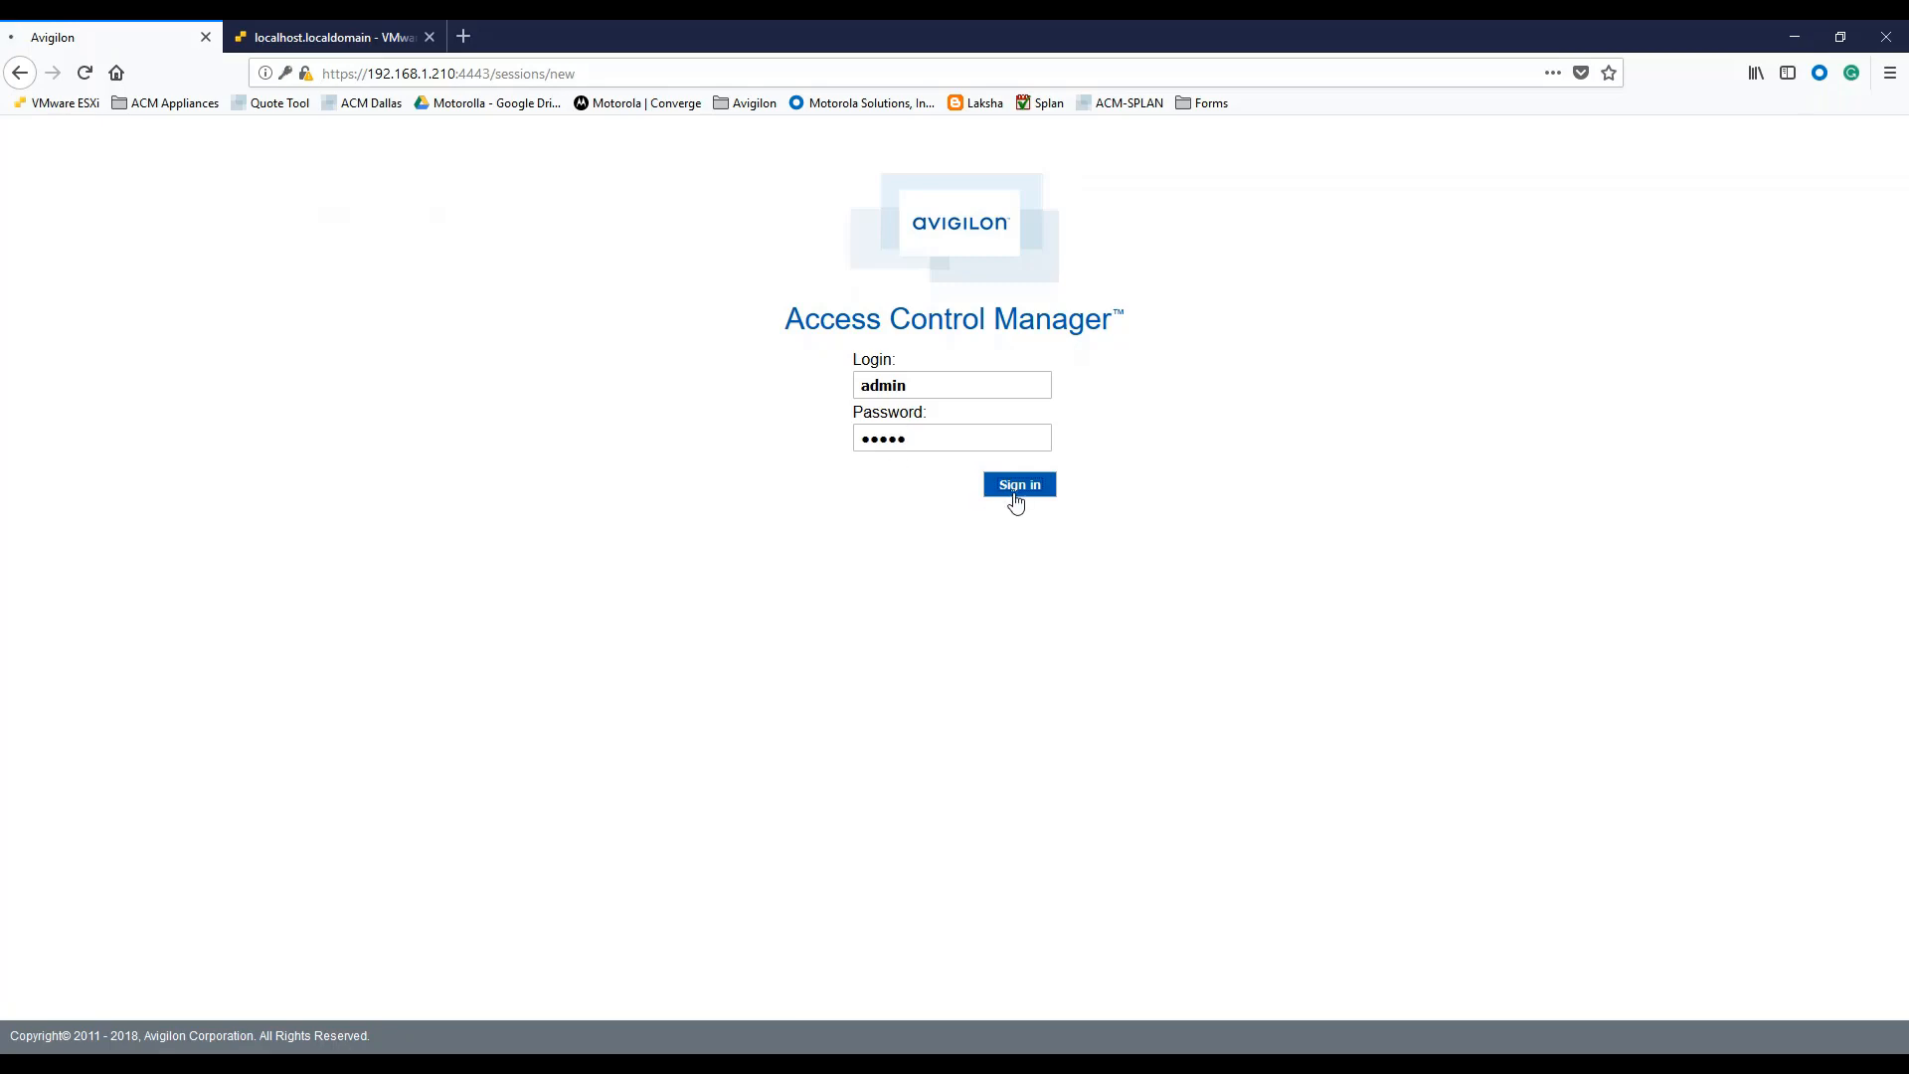
{"action": "left_click", "coordinate": [518, 247]}
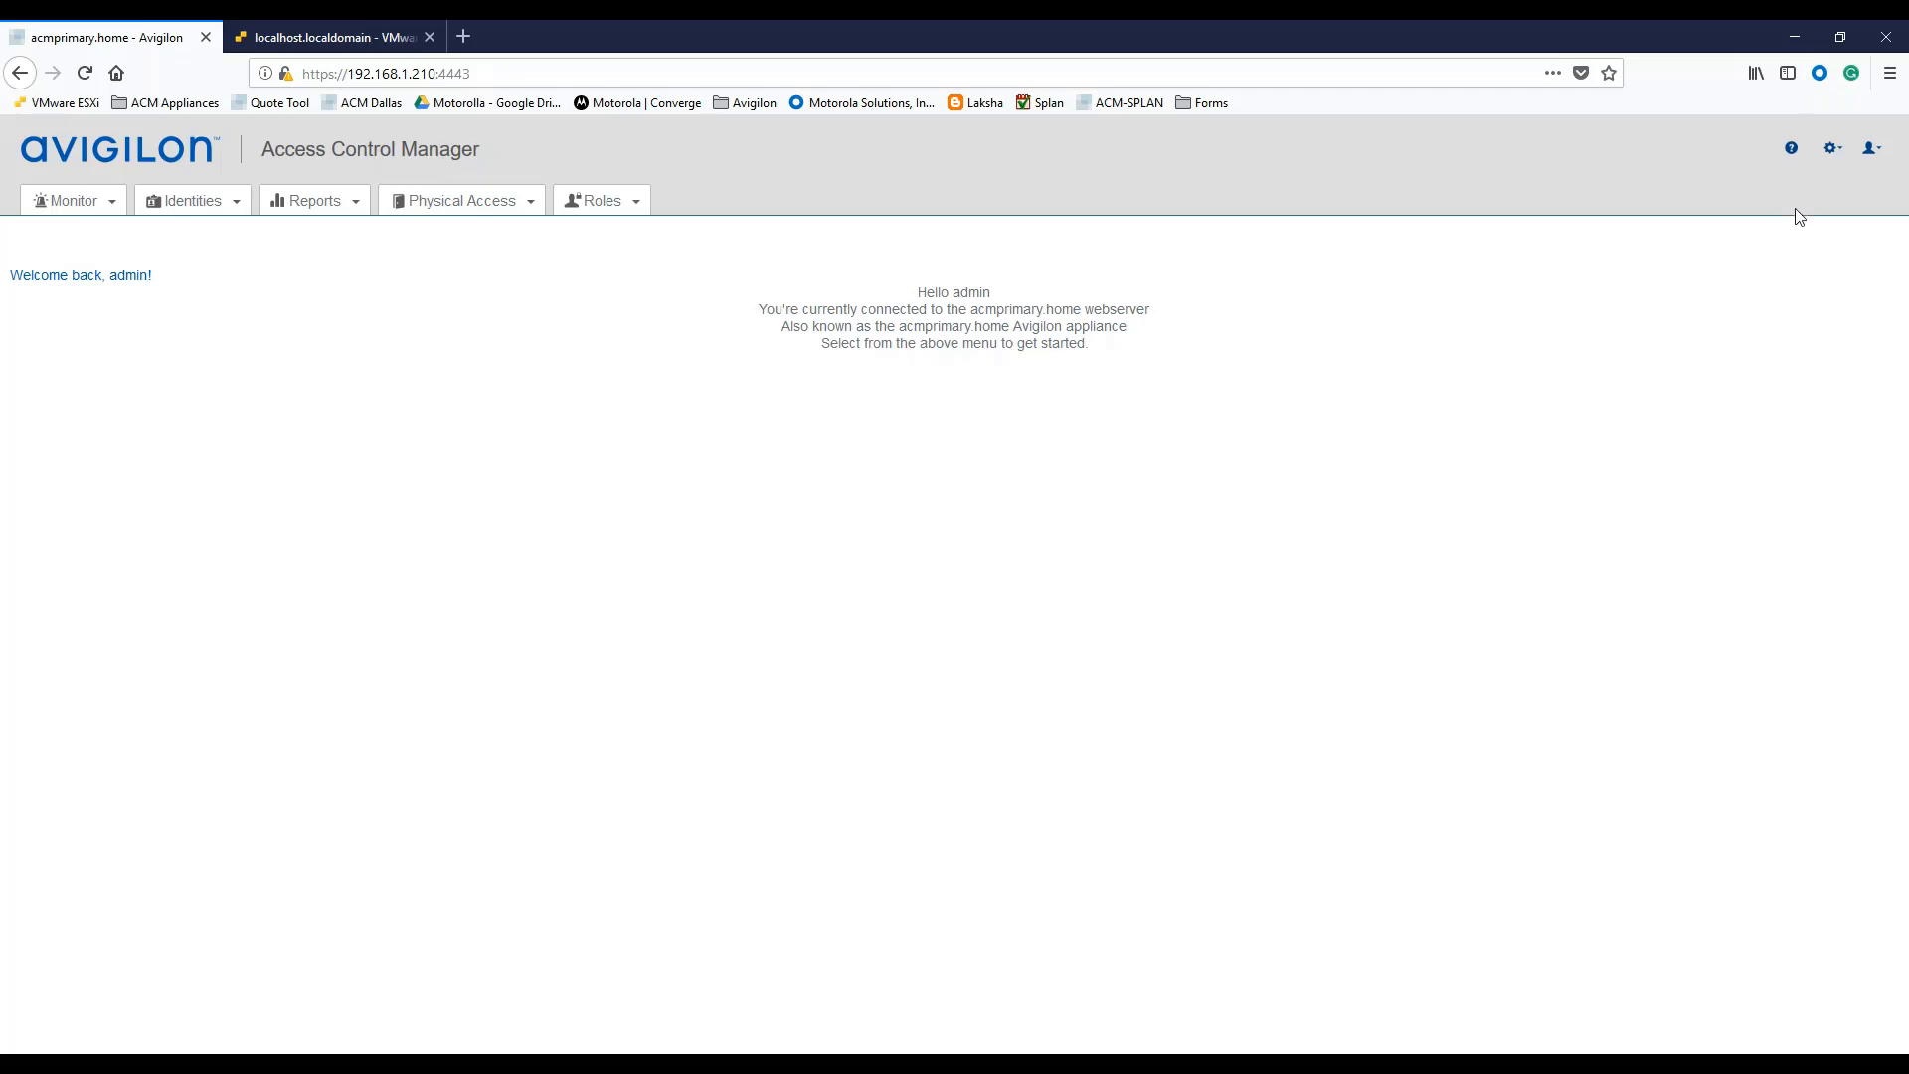
{"action": "left_click", "coordinate": [1833, 150]}
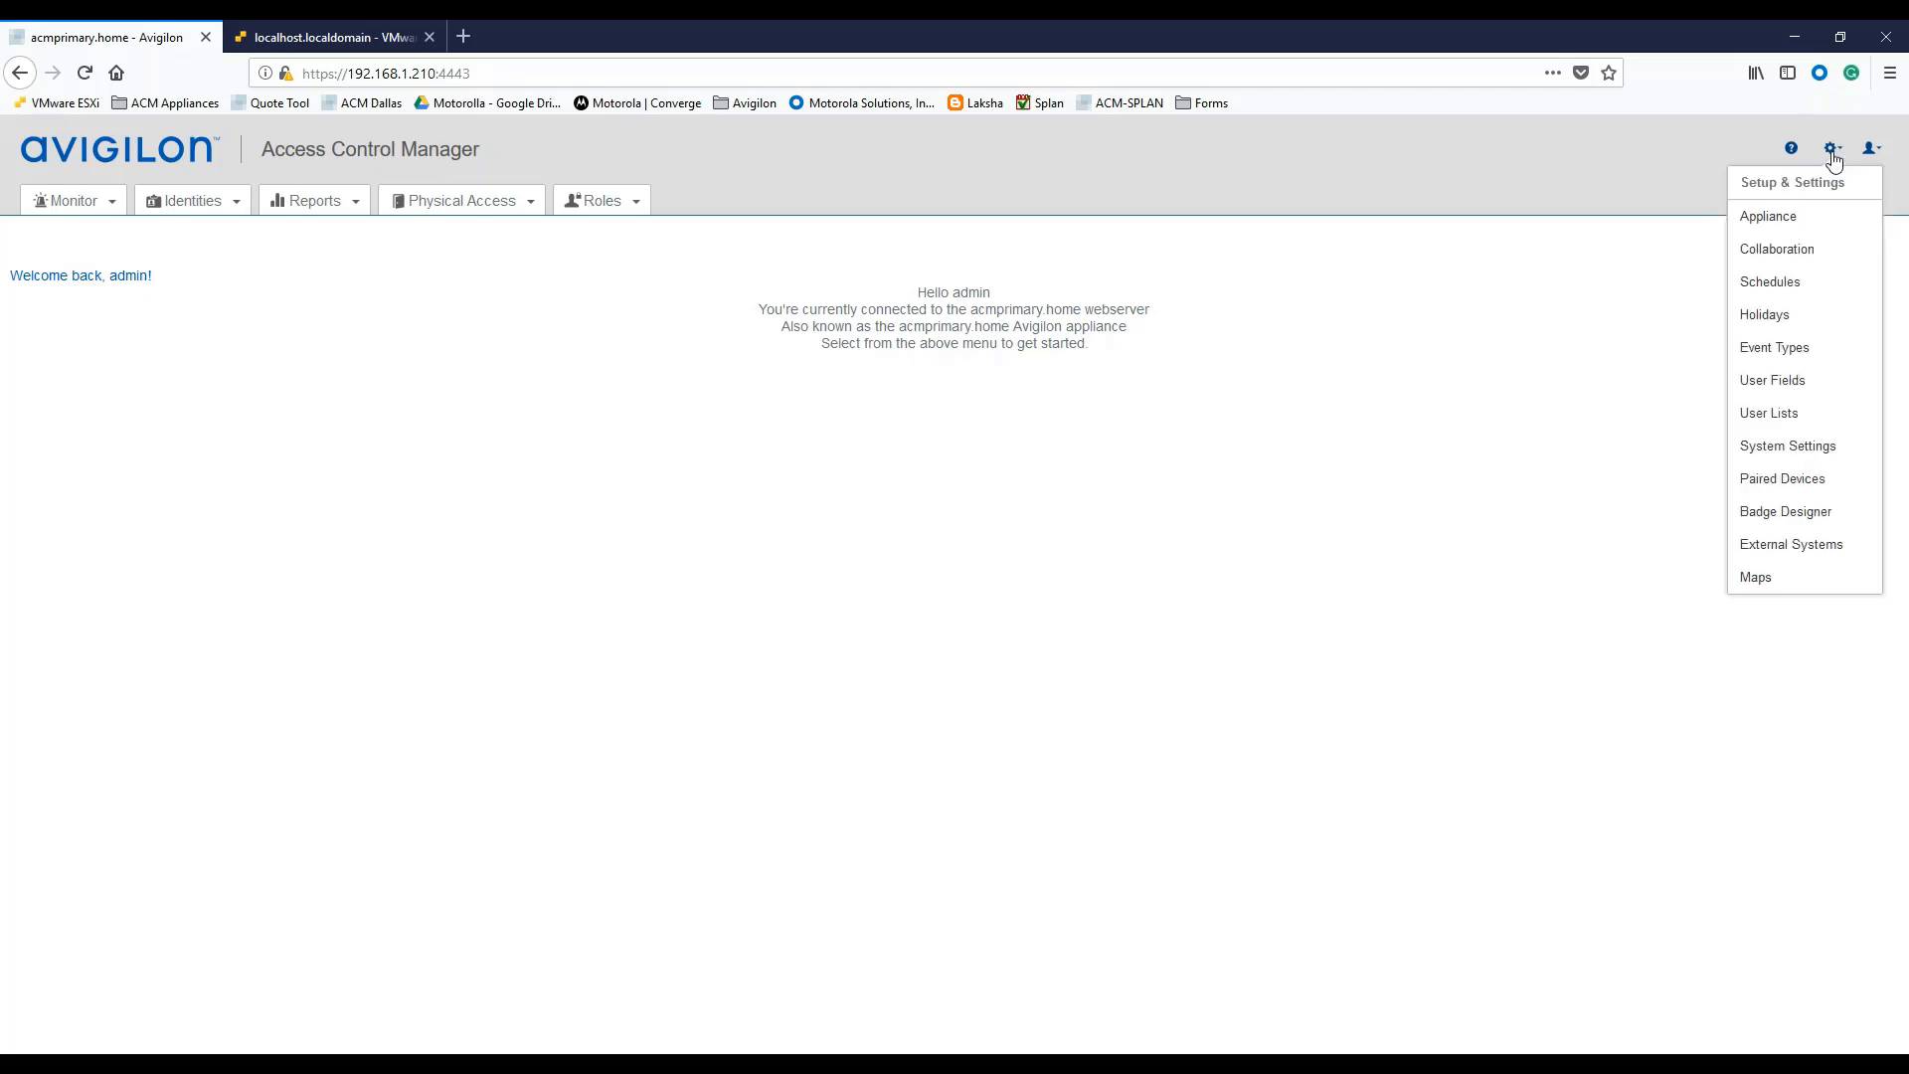
{"action": "left_click", "coordinate": [1779, 219]}
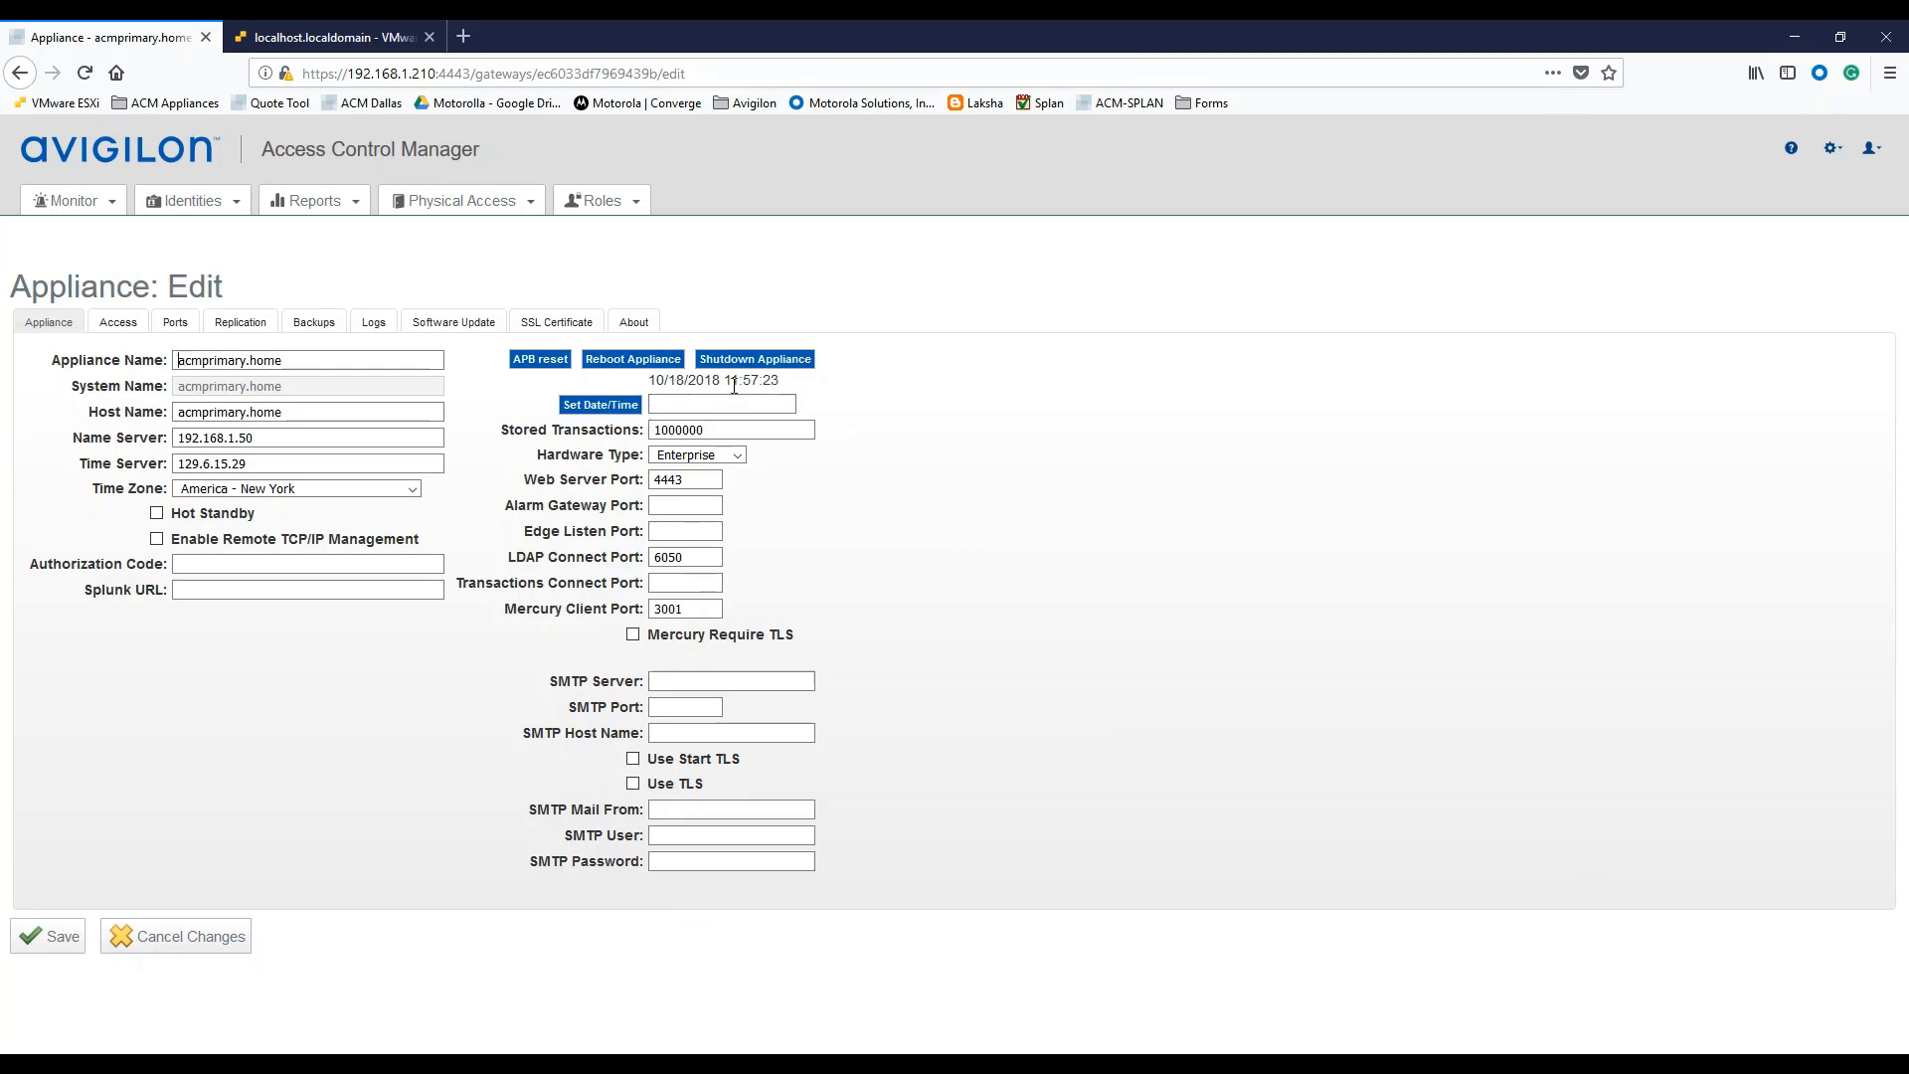
Switch the primary appliance's edit page to its Replication settings.
{"action": "left_click", "coordinate": [337, 594]}
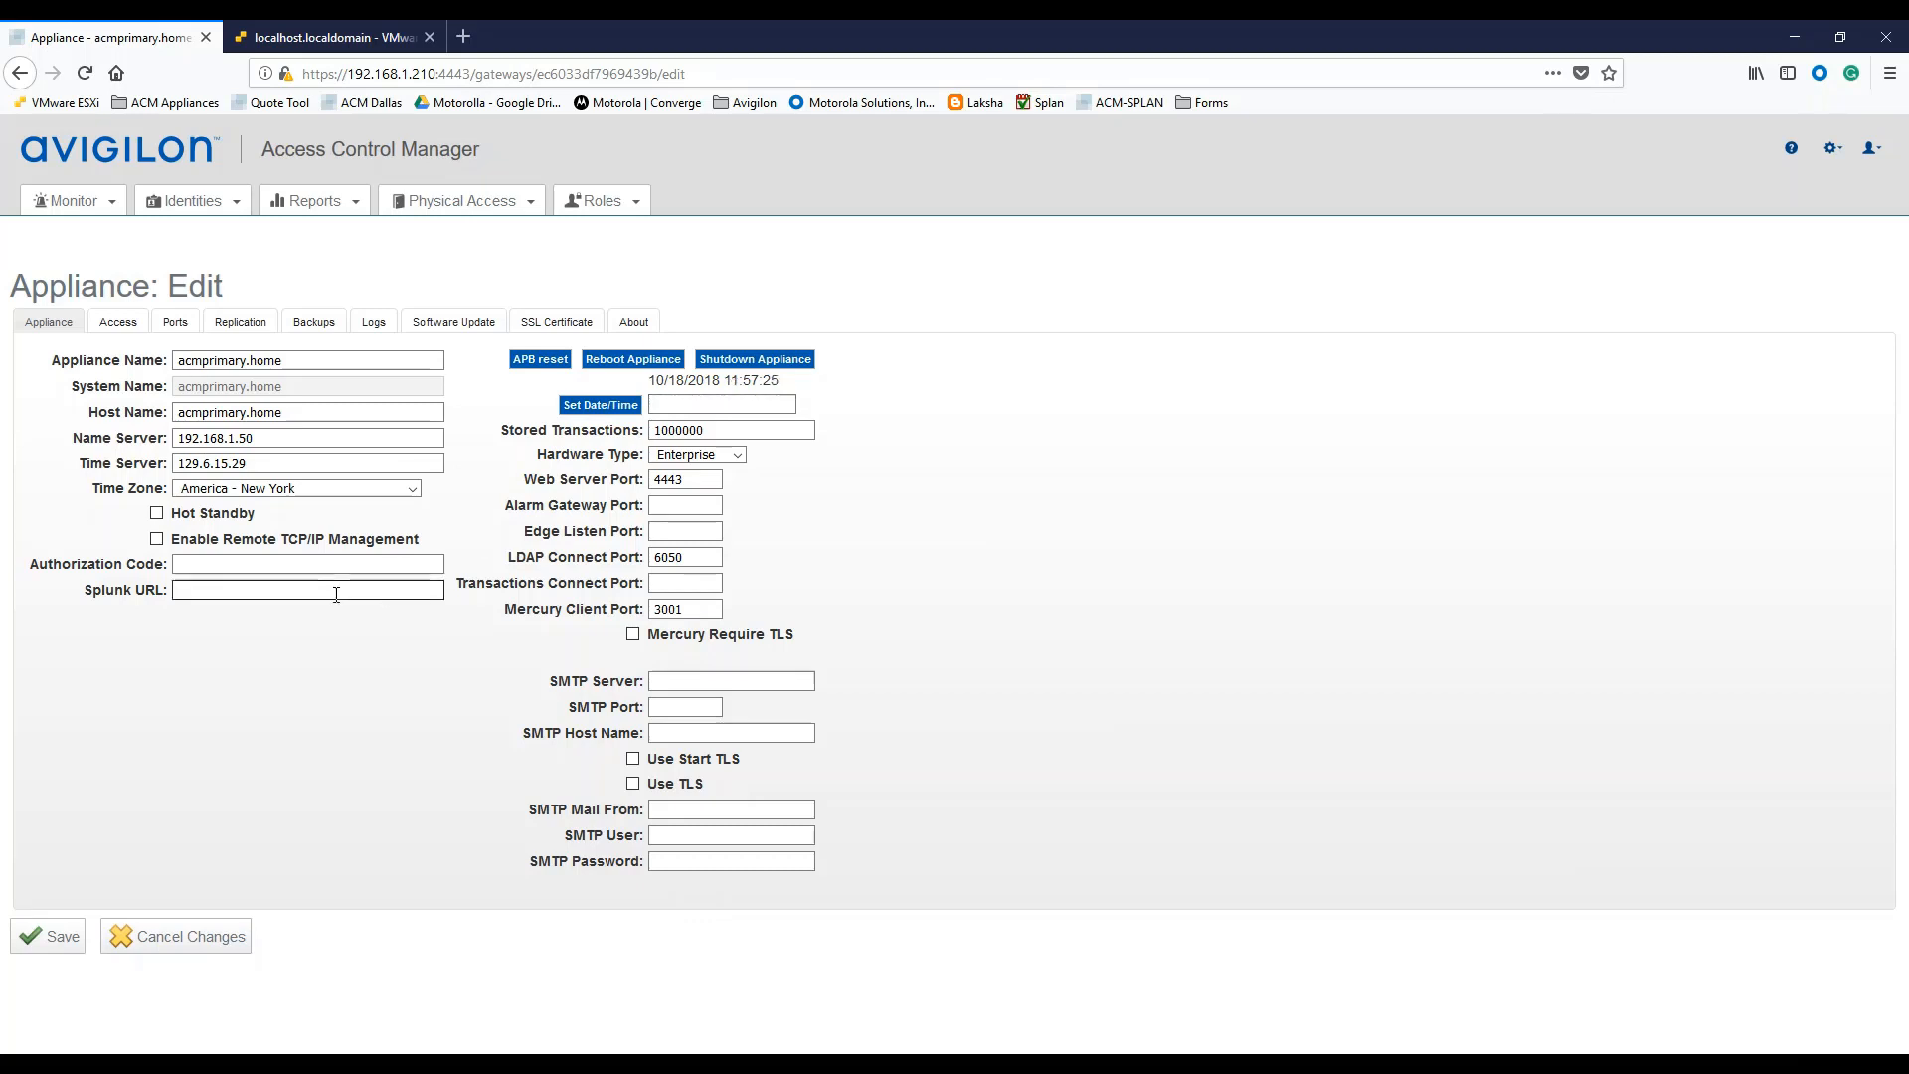
{"action": "left_click", "coordinate": [288, 418]}
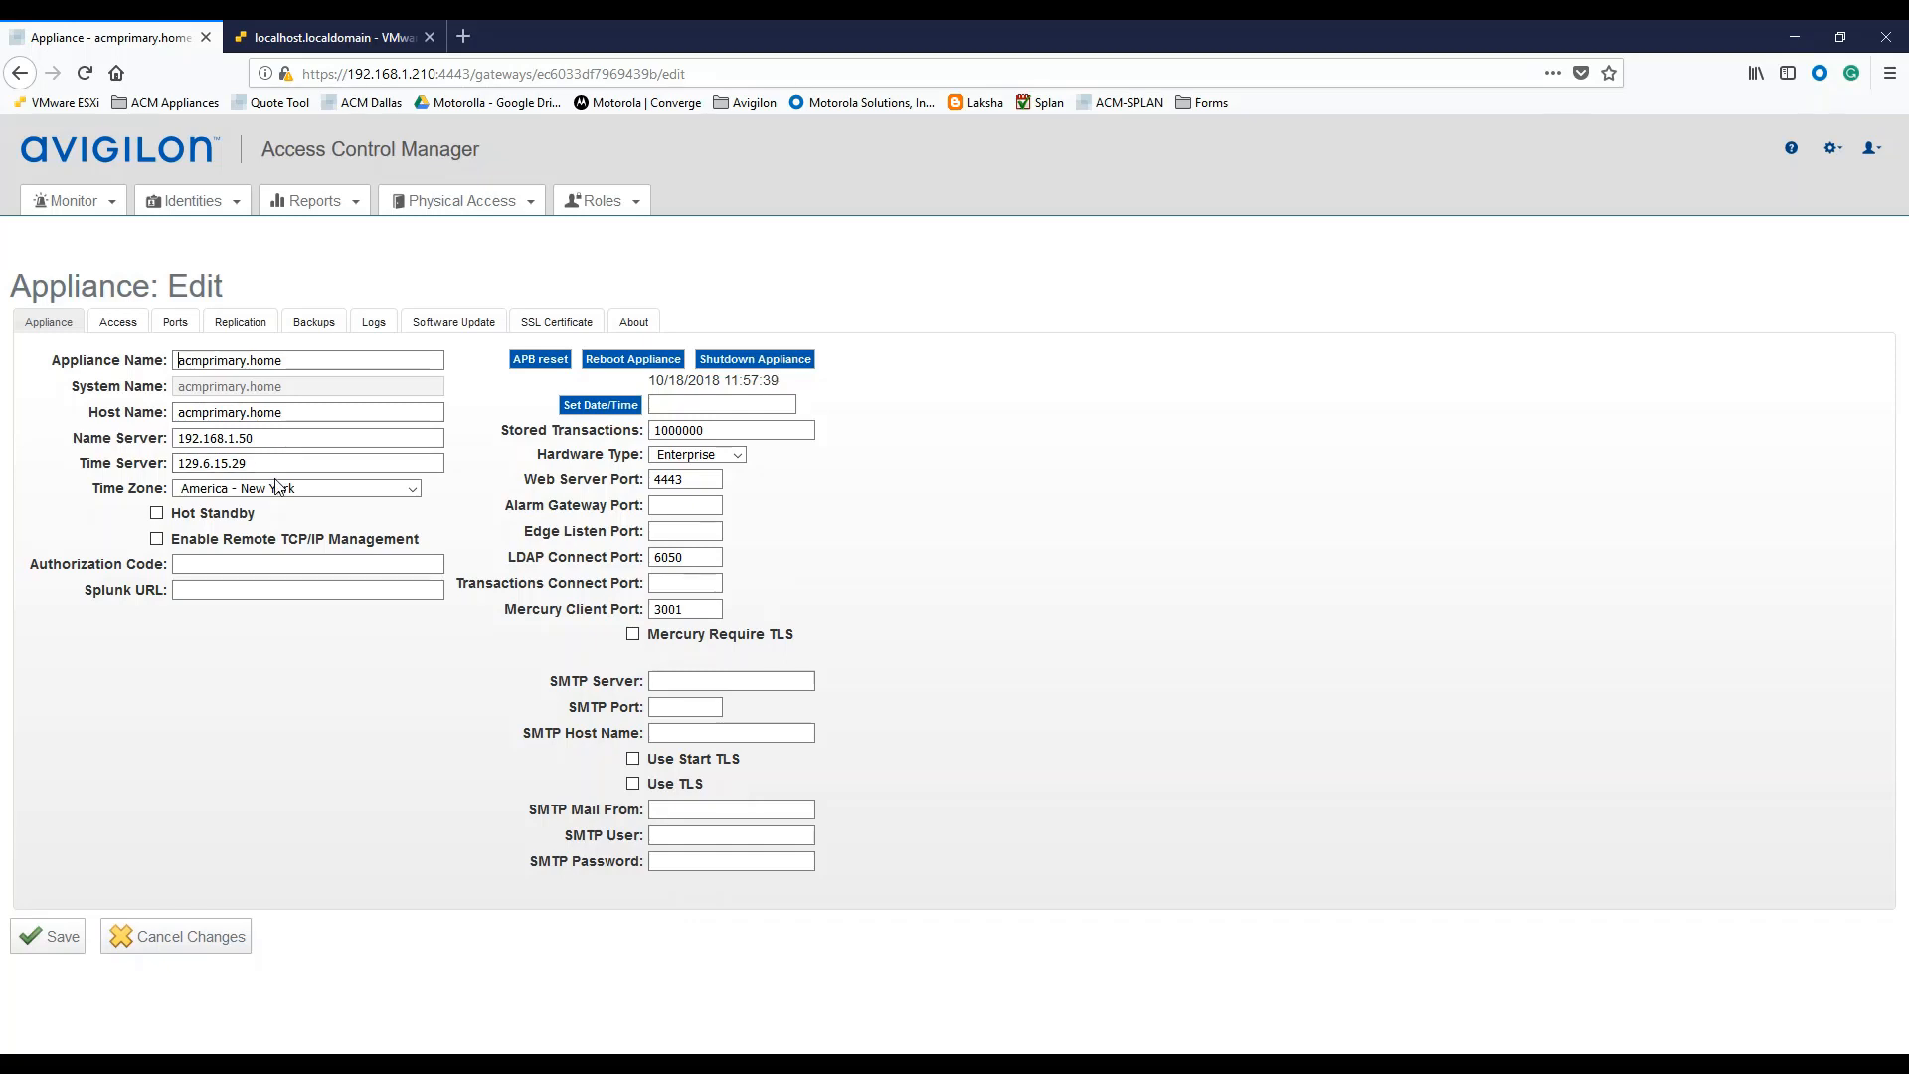
{"action": "left_click", "coordinate": [238, 330]}
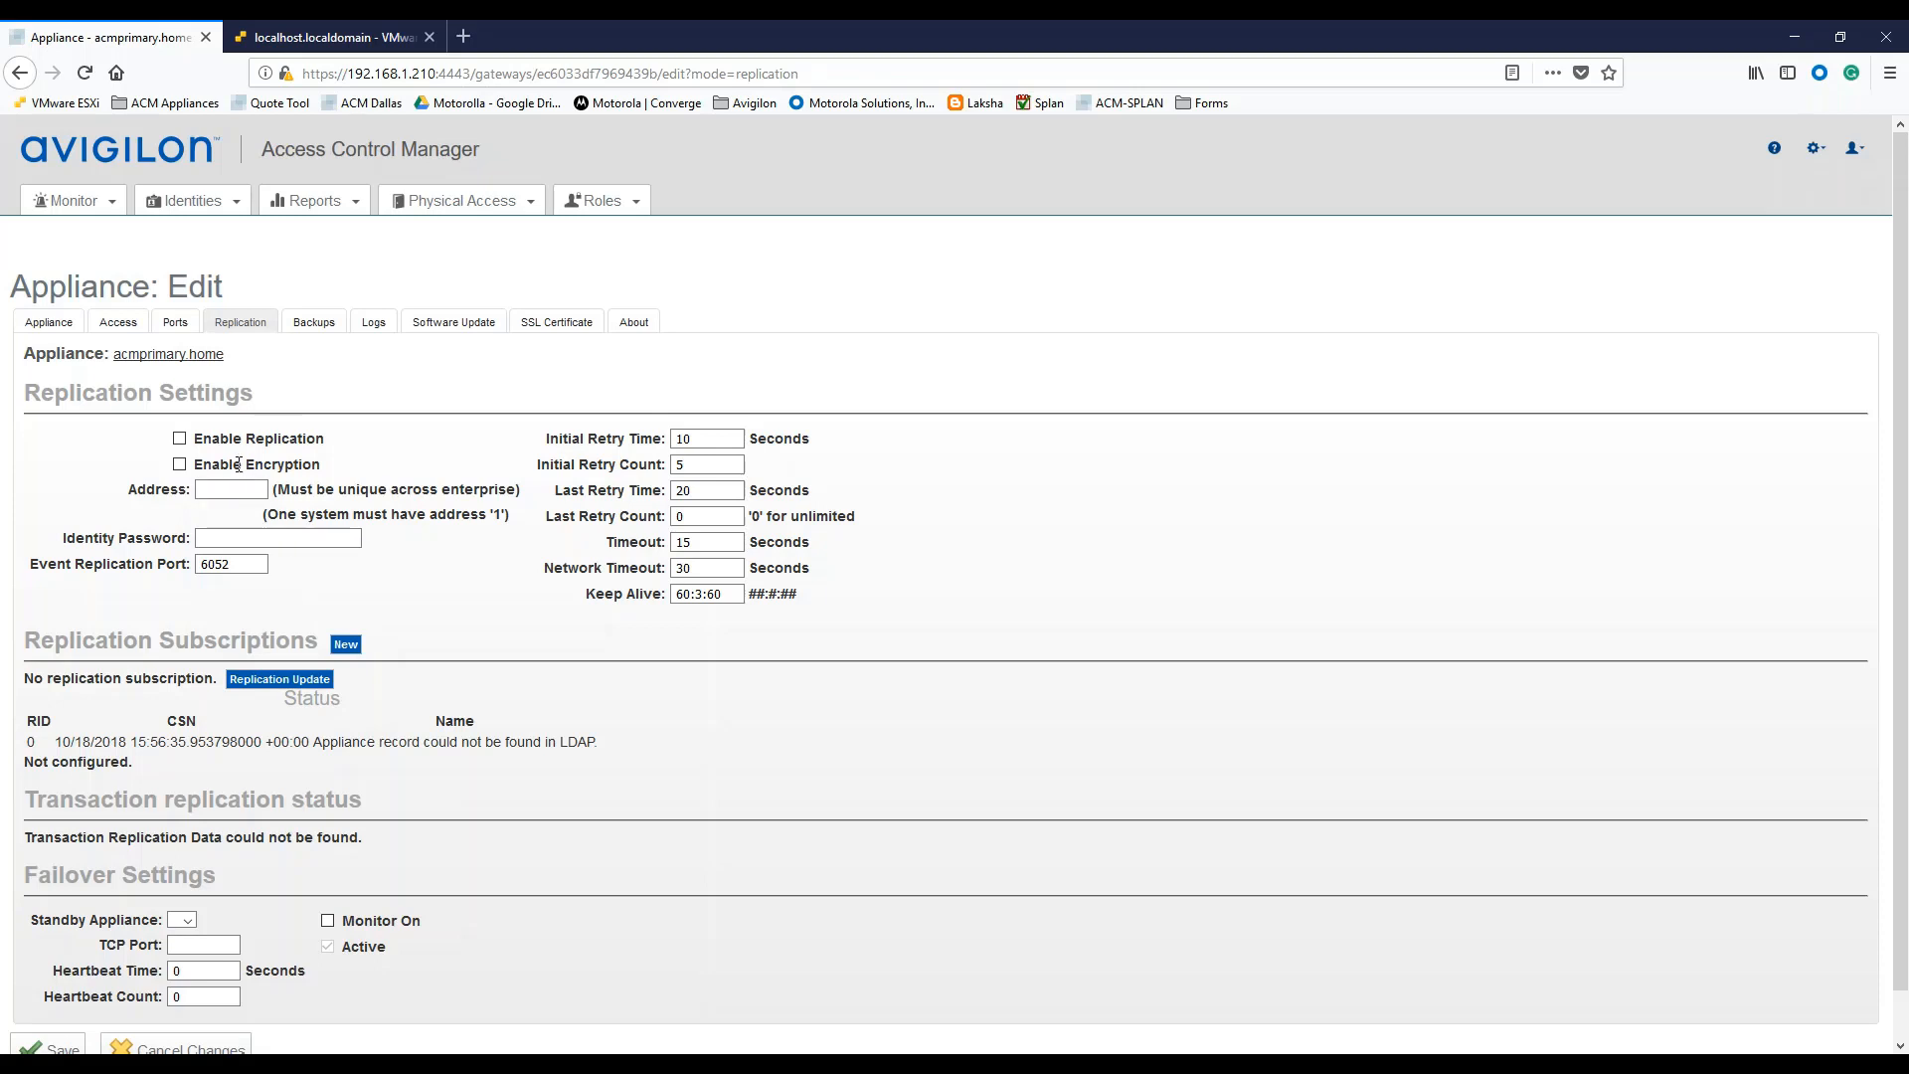
Enable replication and encryption with address 1 and an identity password, then save the primary appliance.
{"action": "left_click", "coordinate": [180, 439]}
{"action": "left_click", "coordinate": [180, 466]}
{"action": "left_click_drag", "start_coordinate": [277, 514], "coordinate": [503, 517]}
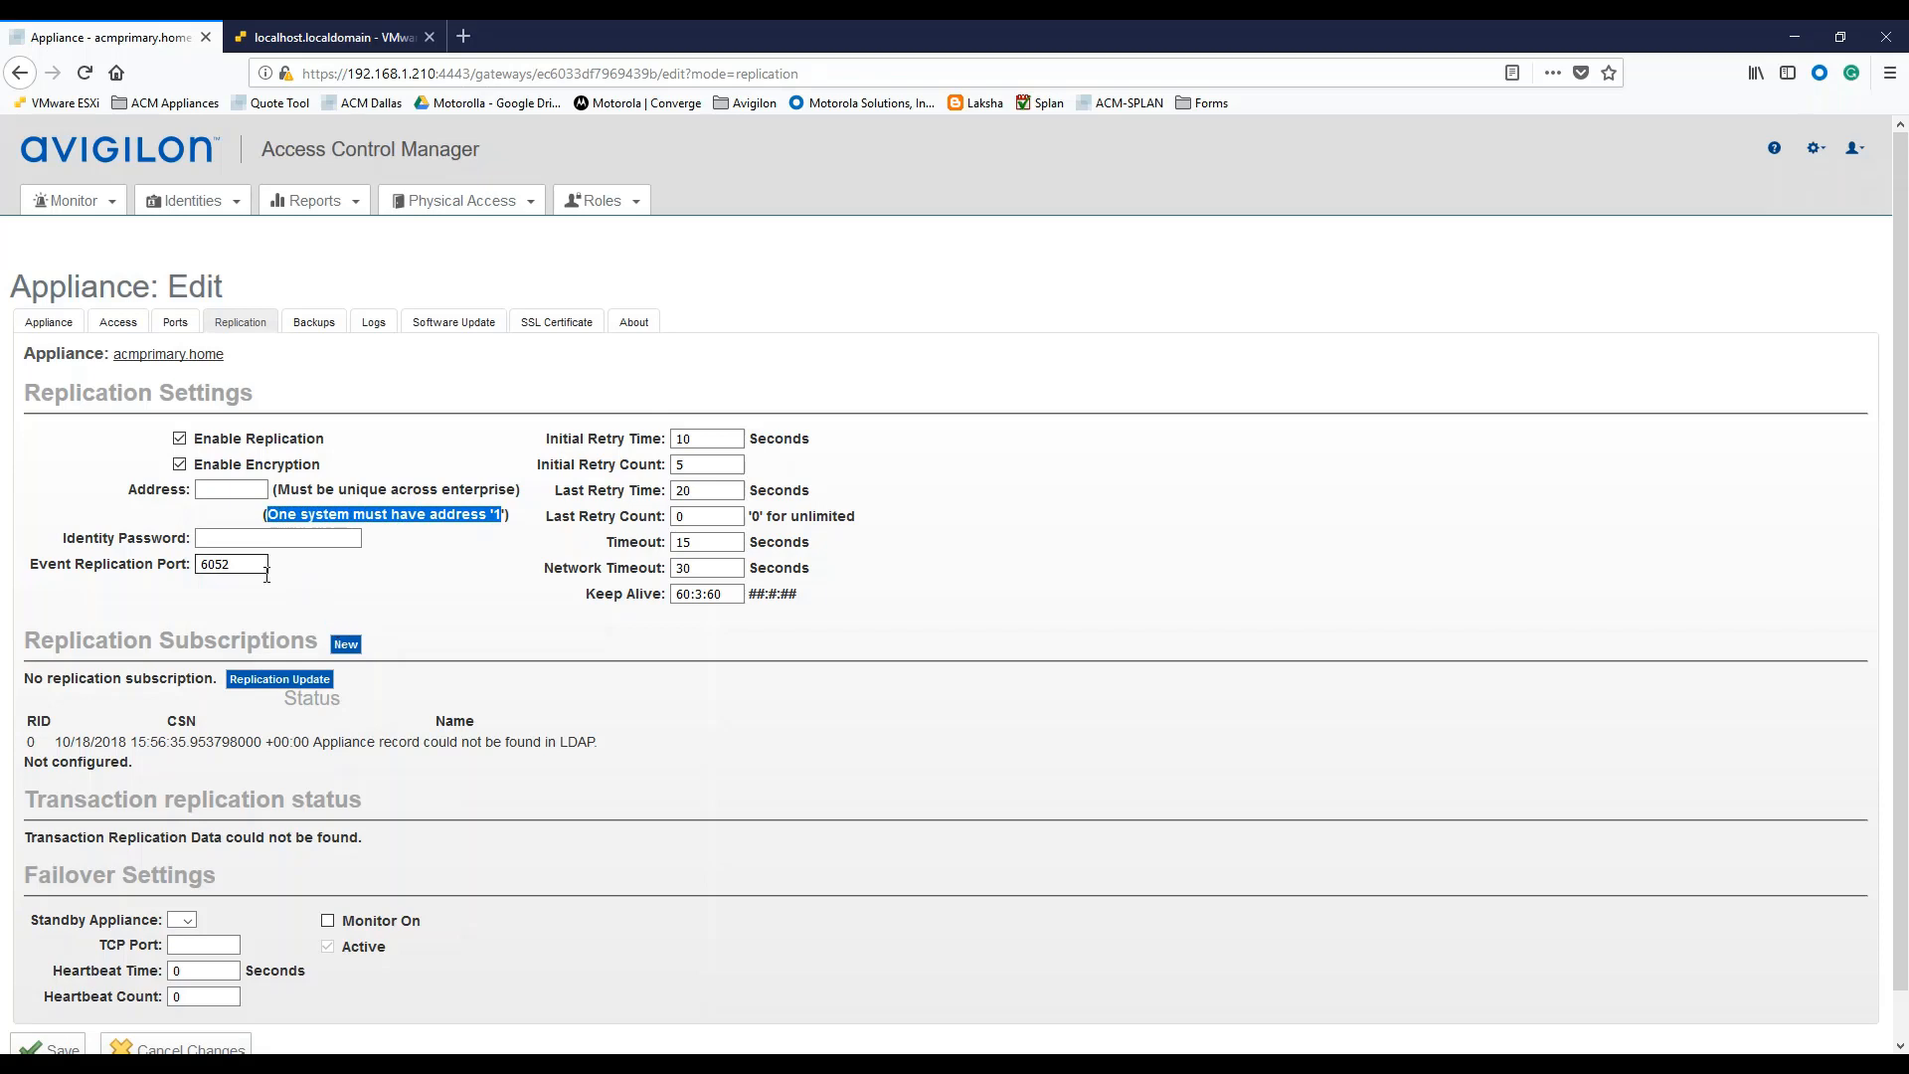
{"action": "left_click", "coordinate": [203, 489]}
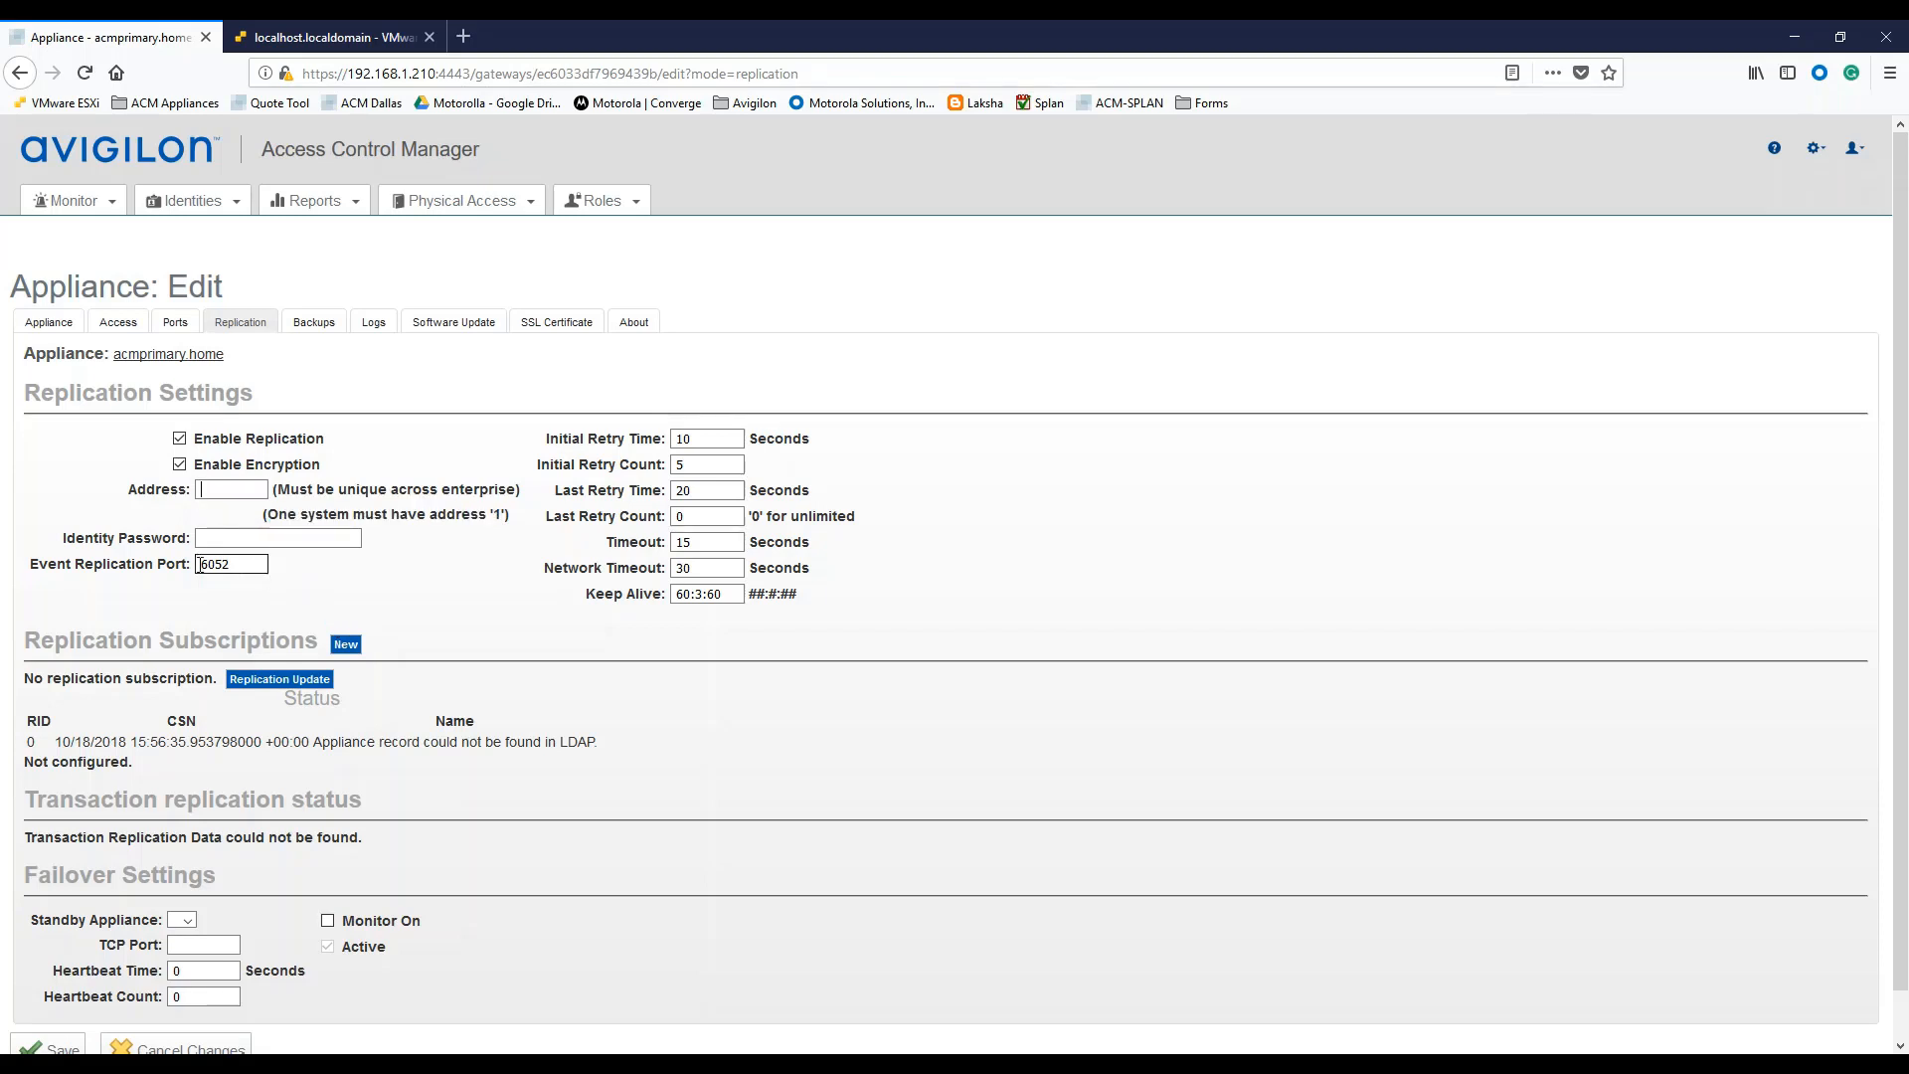
{"action": "type", "text": "1"}
{"action": "key", "text": "Tab"}
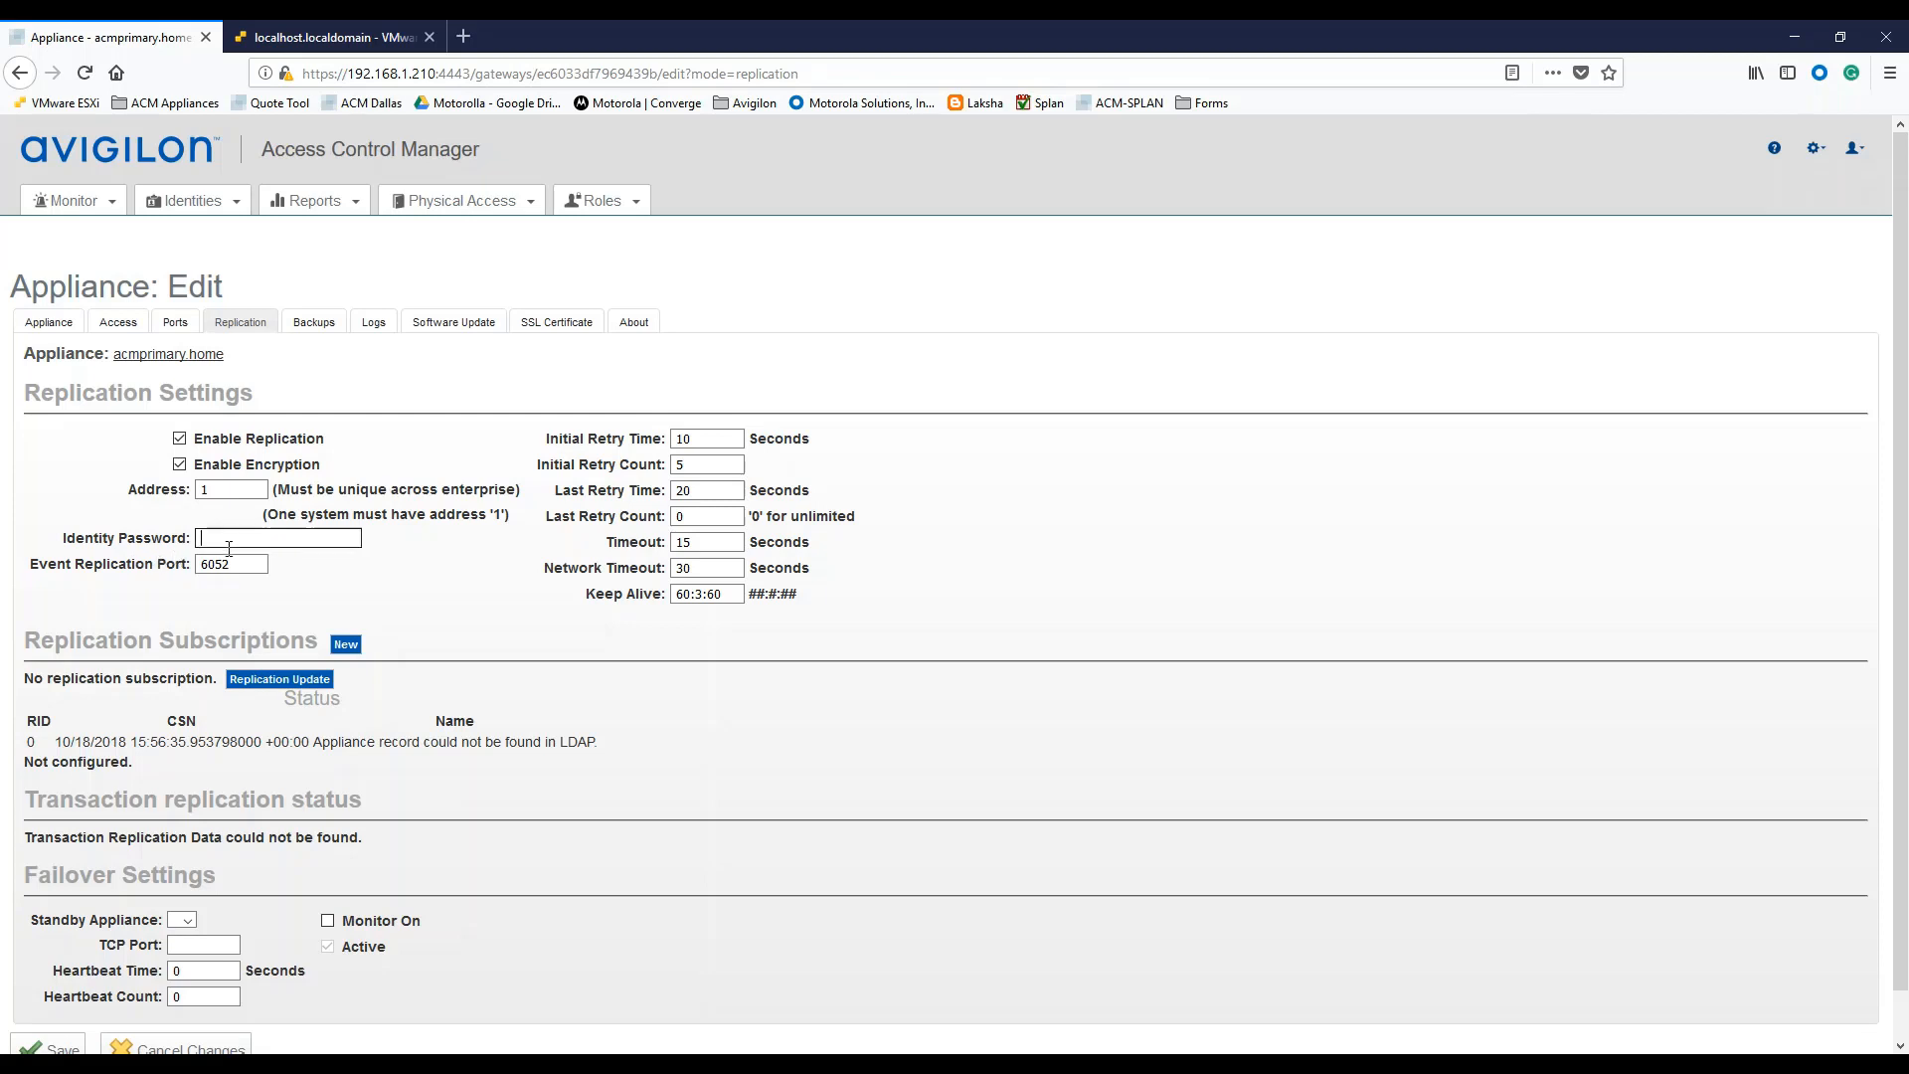
{"action": "type", "text": "•••••"}
{"action": "left_click", "coordinate": [202, 565]}
{"action": "scroll", "coordinate": [338, 616], "scroll_direction": "down", "scroll_amount": 1}
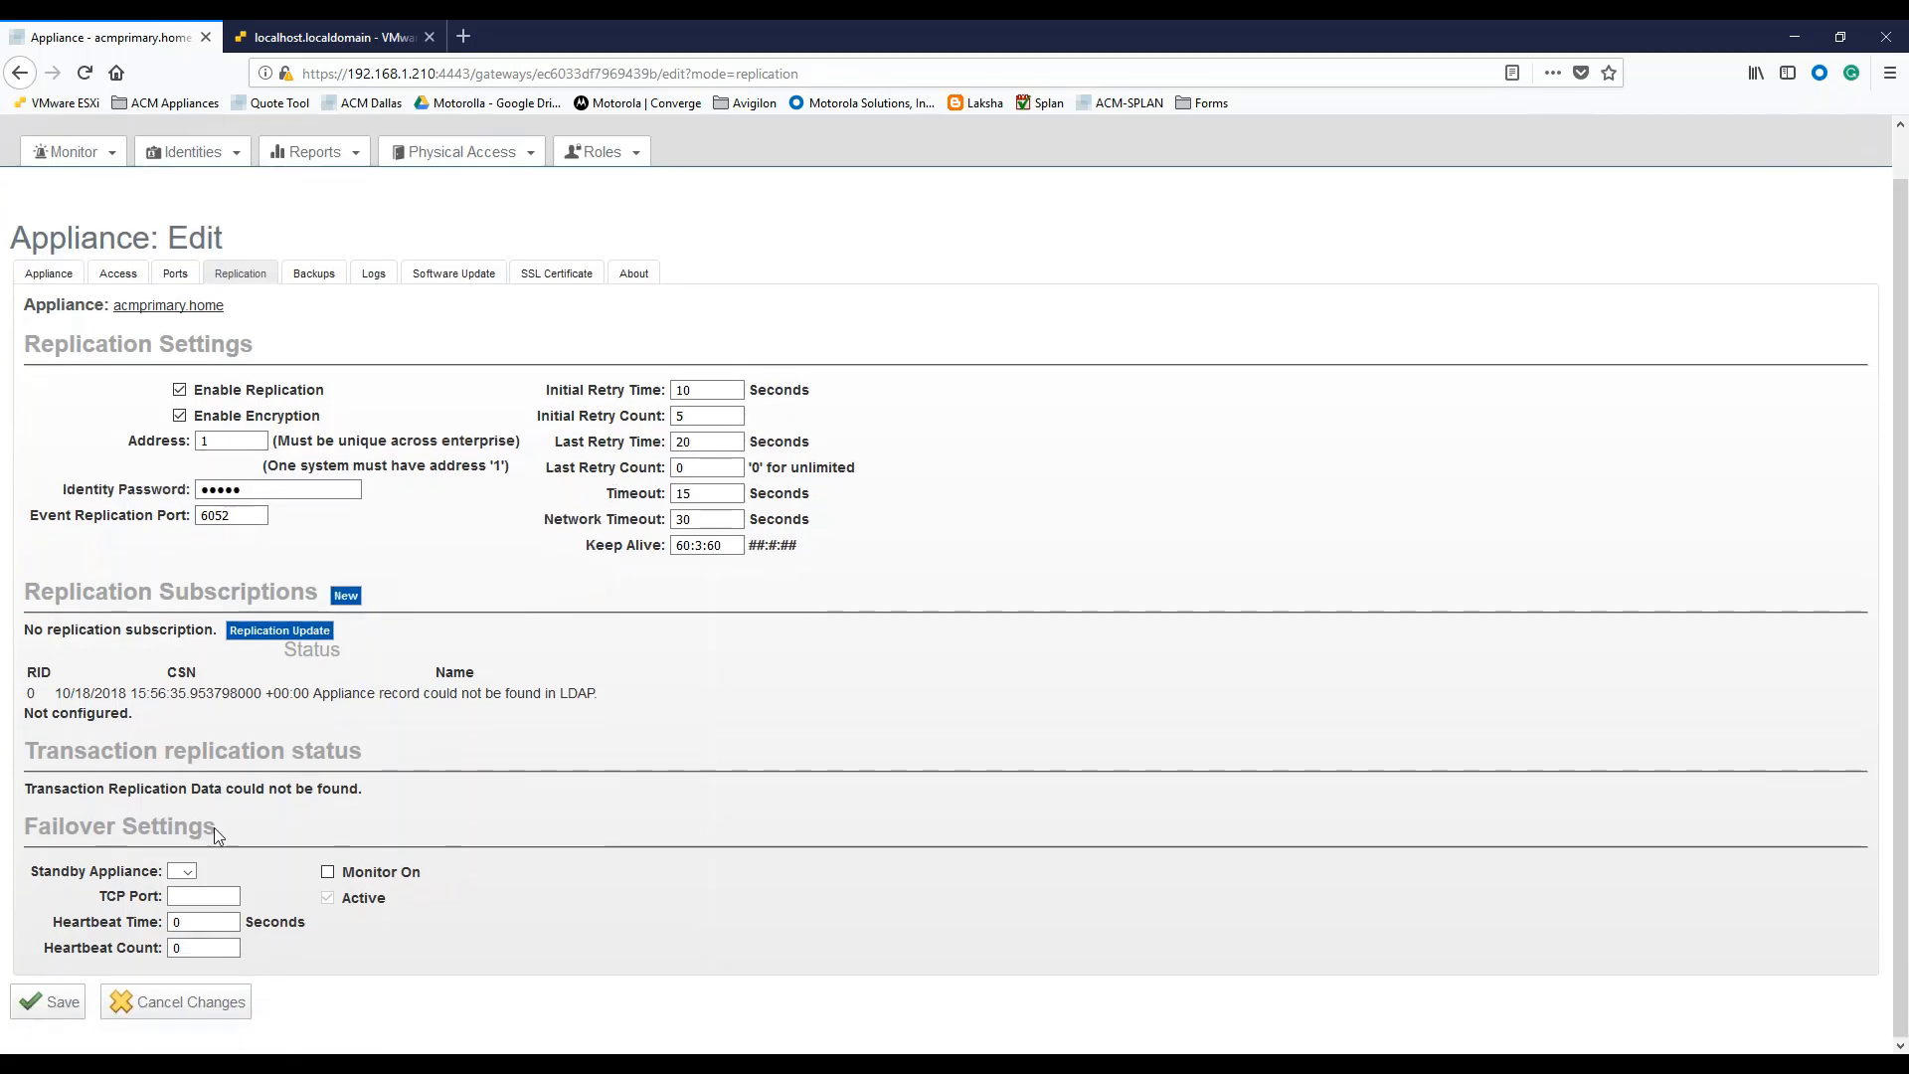
{"action": "left_click", "coordinate": [60, 1004]}
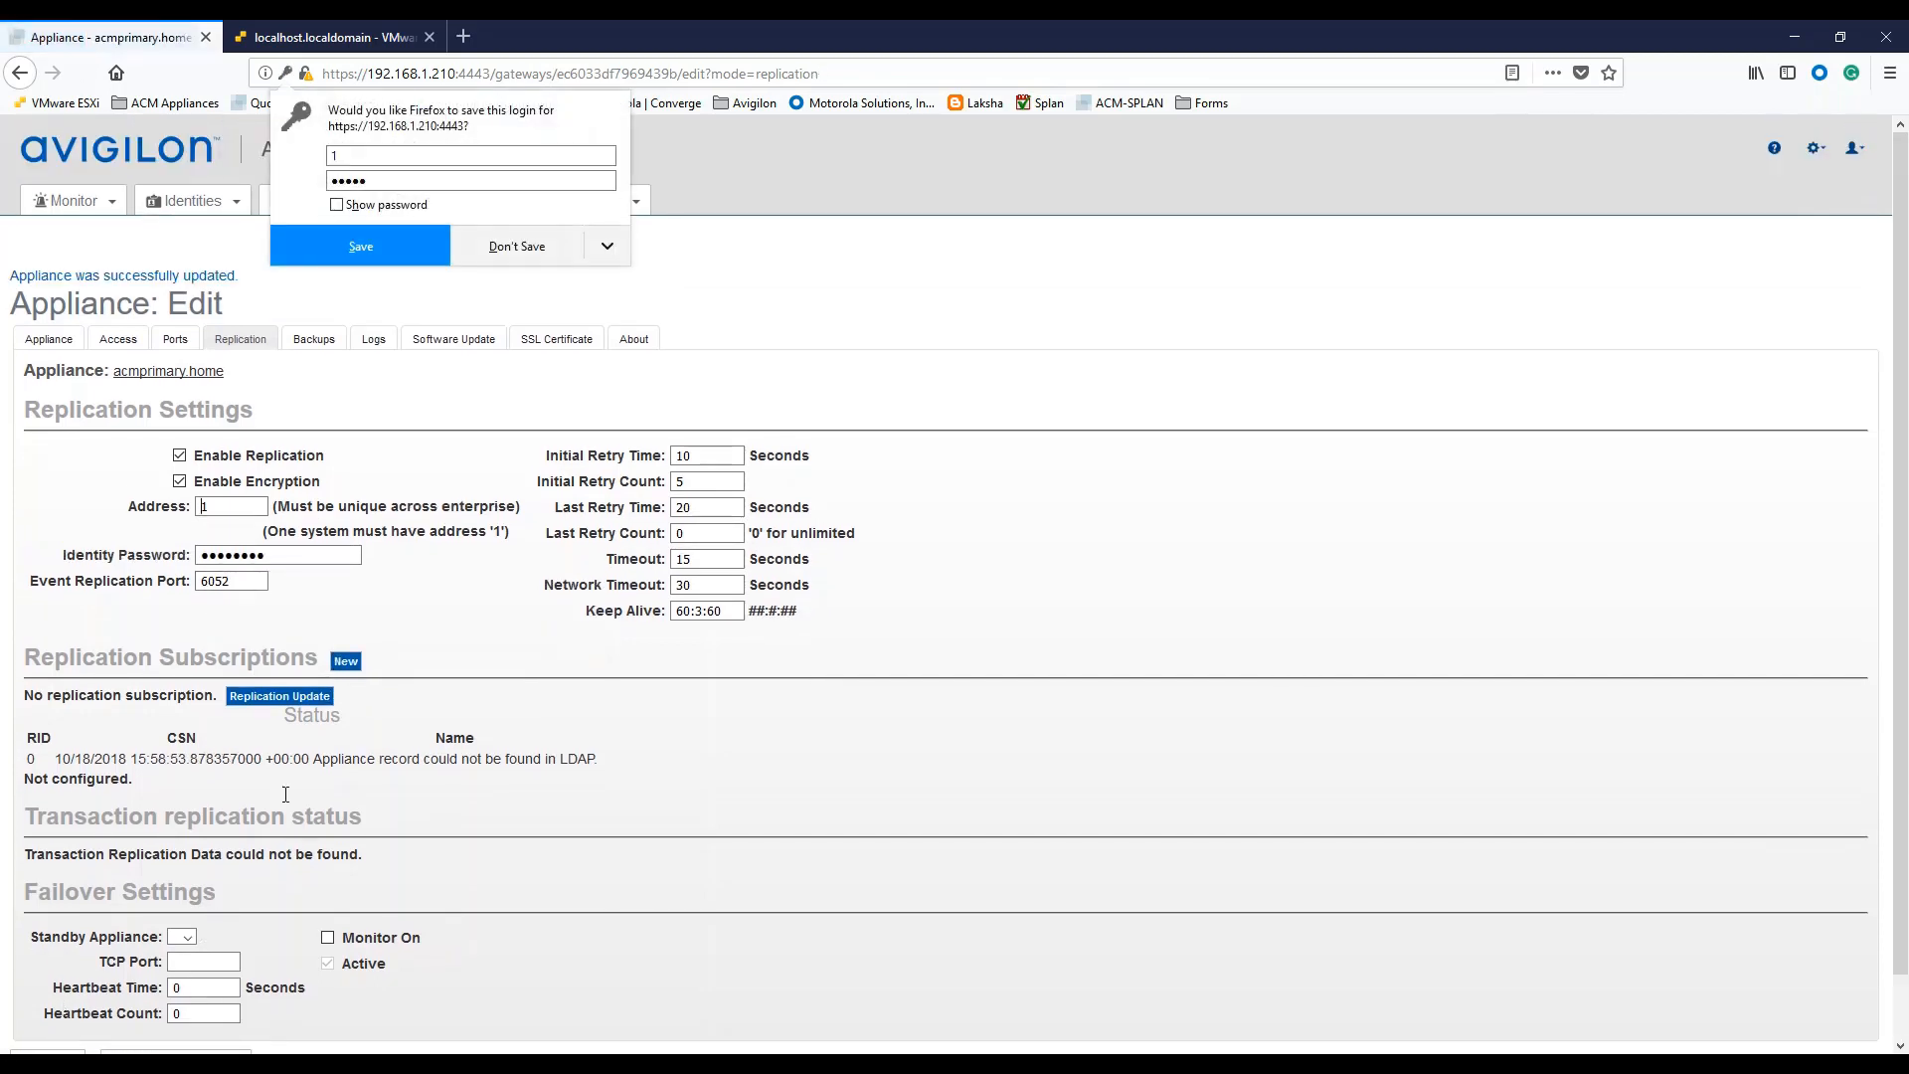
Dismiss the browser's save-login prompt and move the standby appliance's login window to the centre.
{"action": "left_click", "coordinate": [514, 247]}
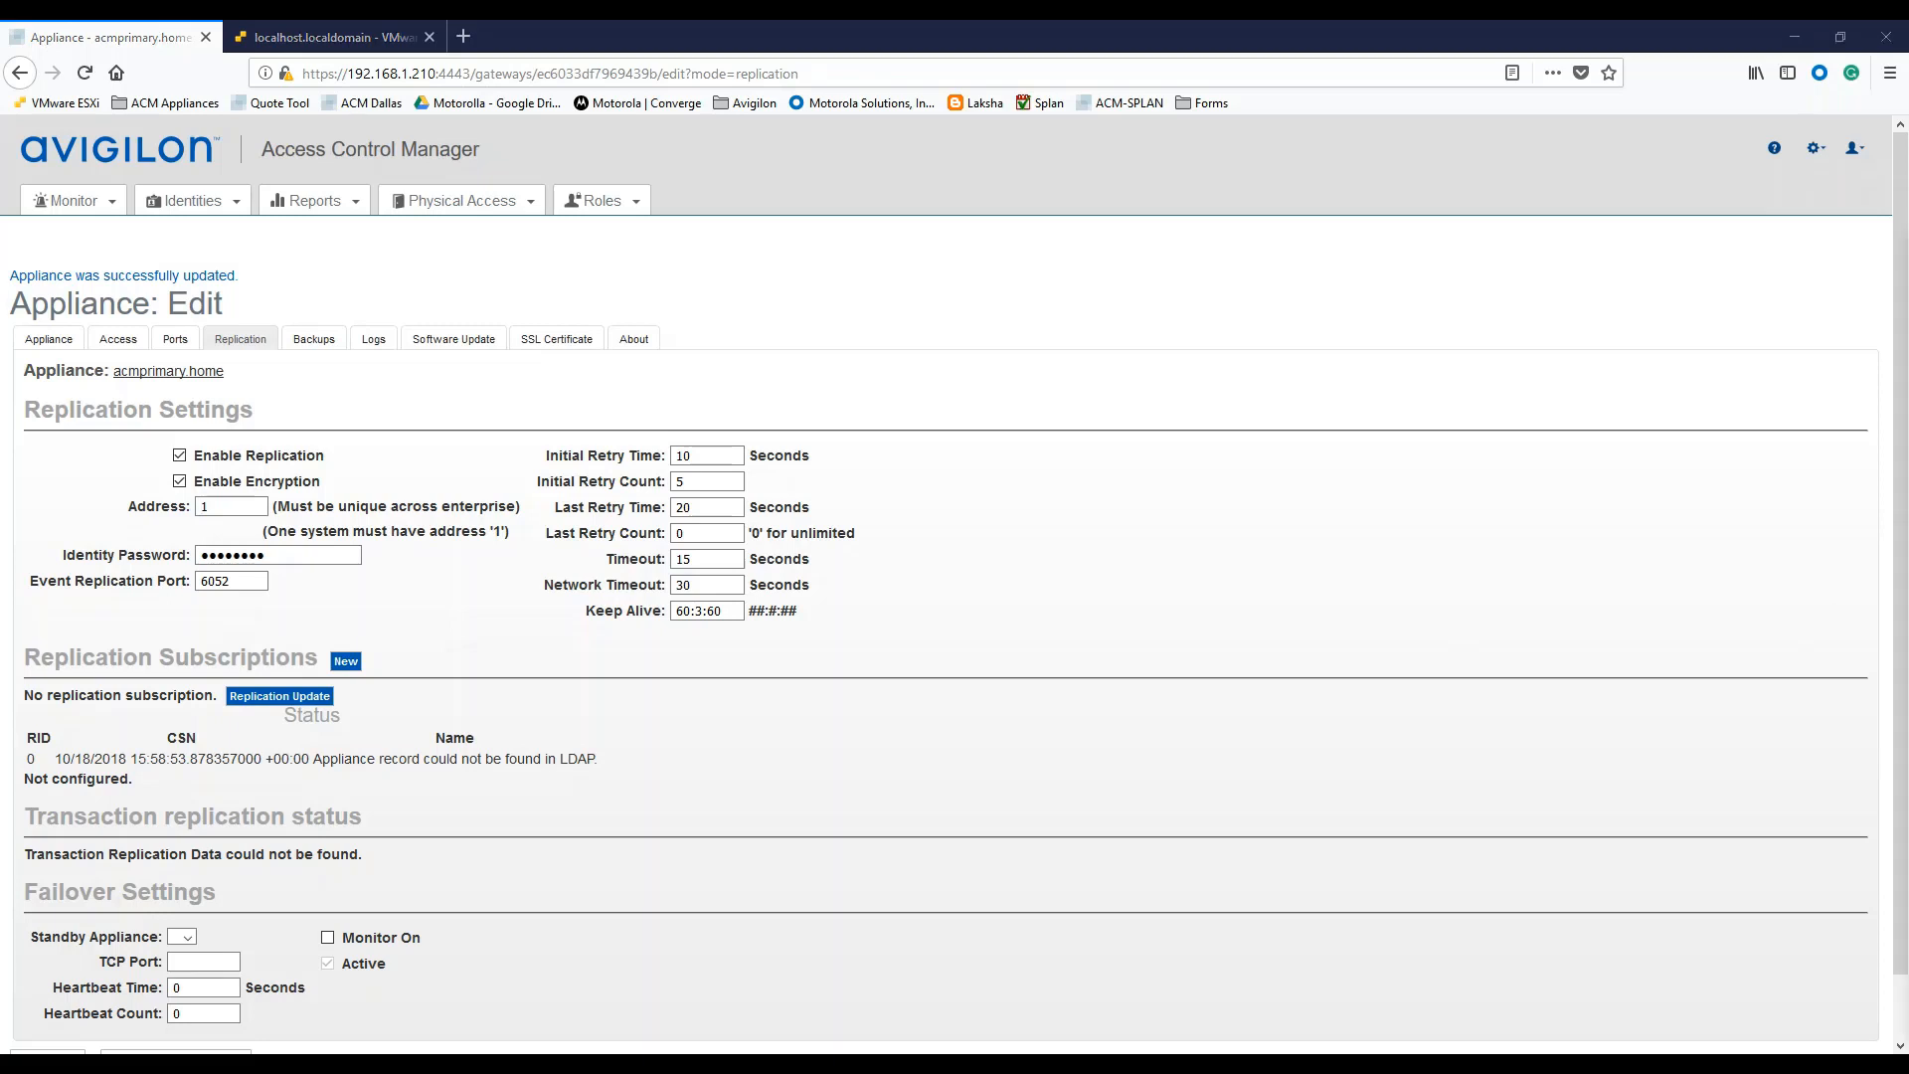
{"action": "left_click_drag", "start_coordinate": [1908, 254], "coordinate": [869, 199]}
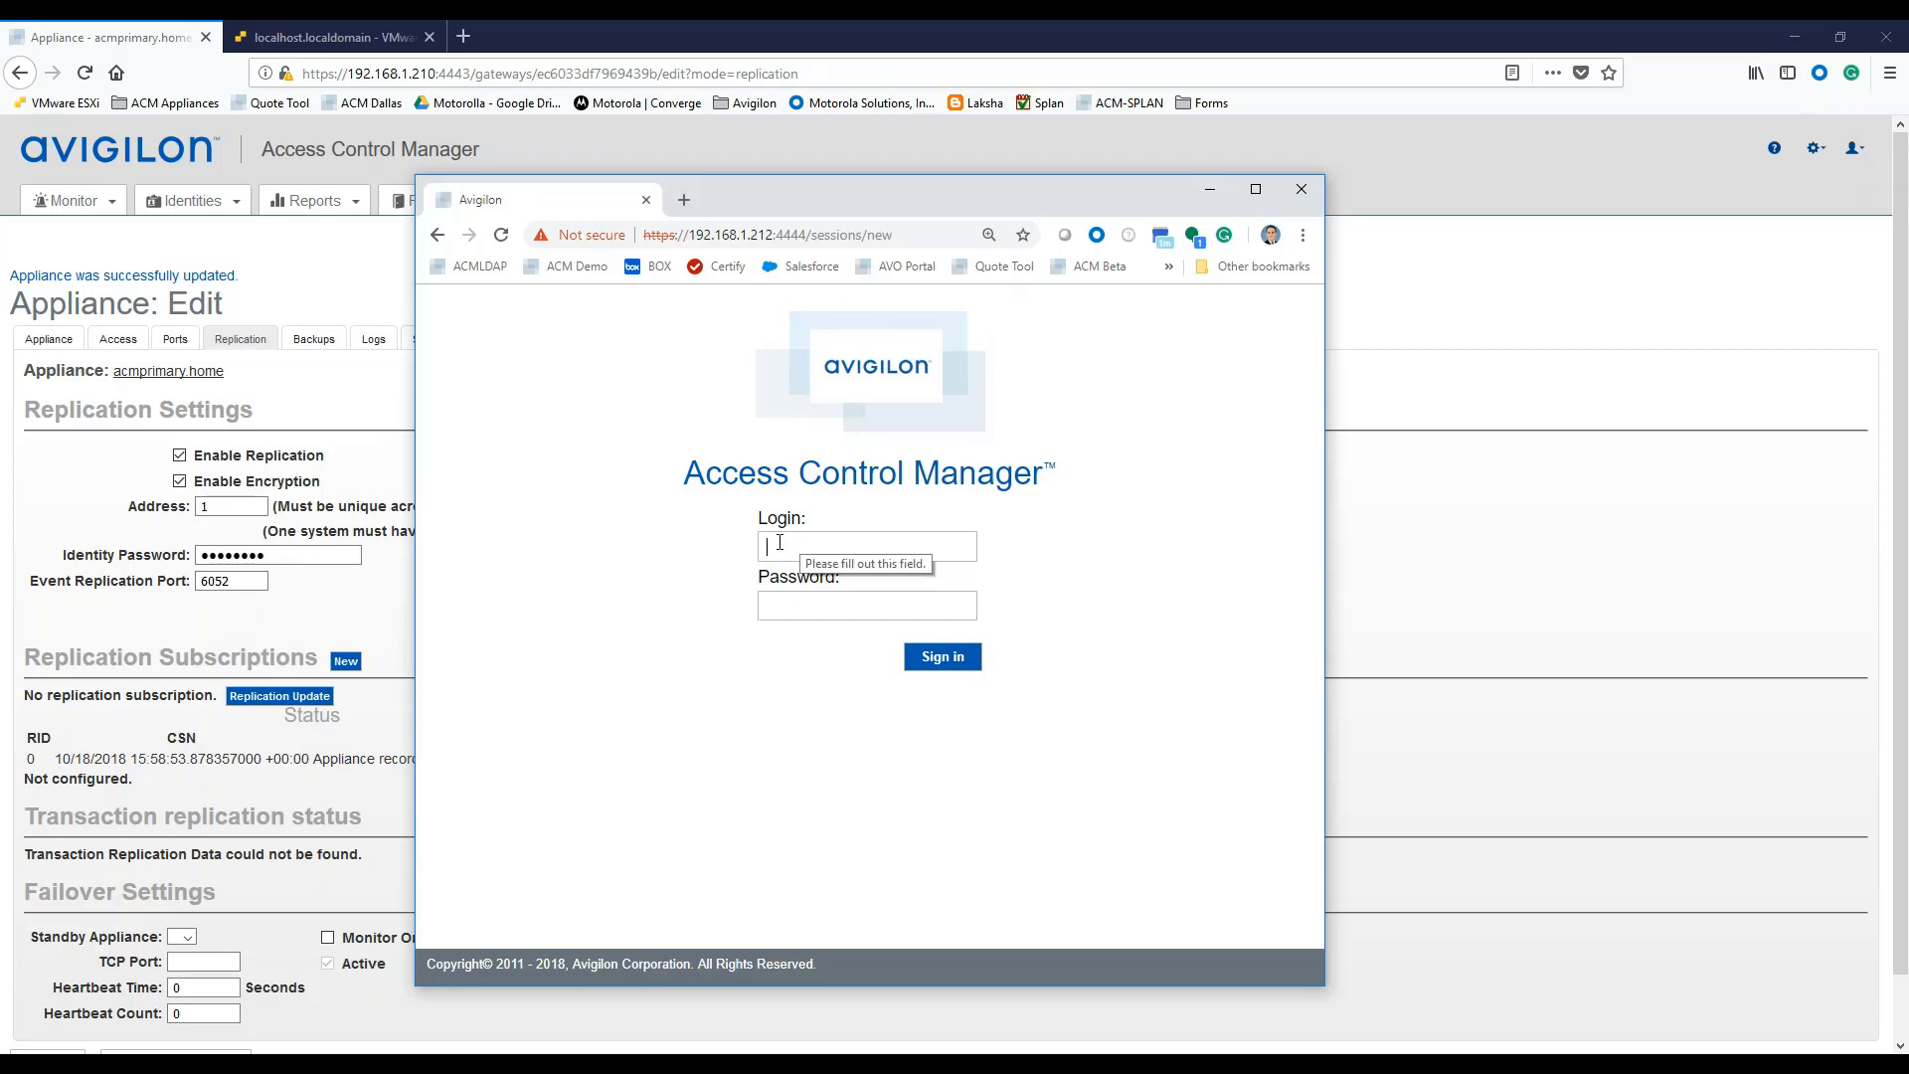
Sign in to the standby appliance as admin, maximize the window, and open its Appliance edit page.
{"action": "type", "text": "admin"}
{"action": "key", "text": "Tab"}
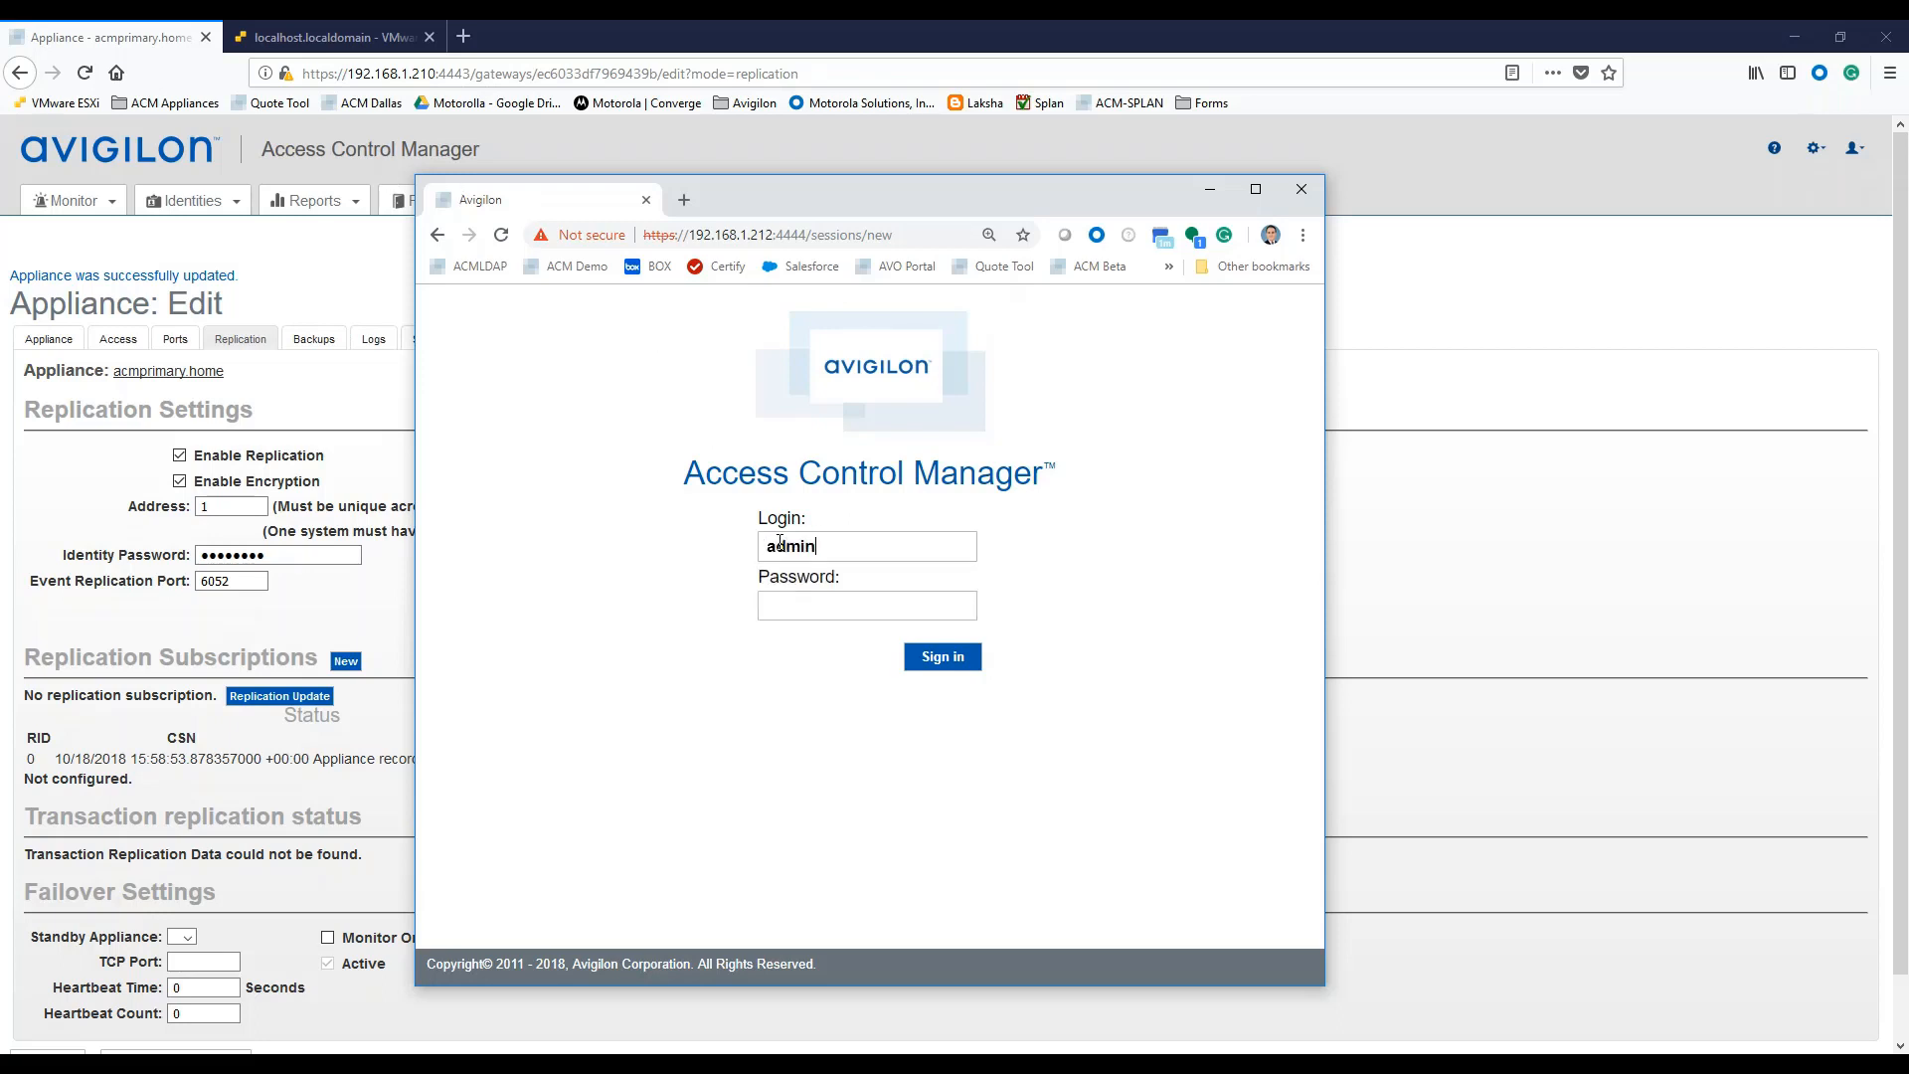
{"action": "type", "text": "admin"}
{"action": "left_click", "coordinate": [940, 662]}
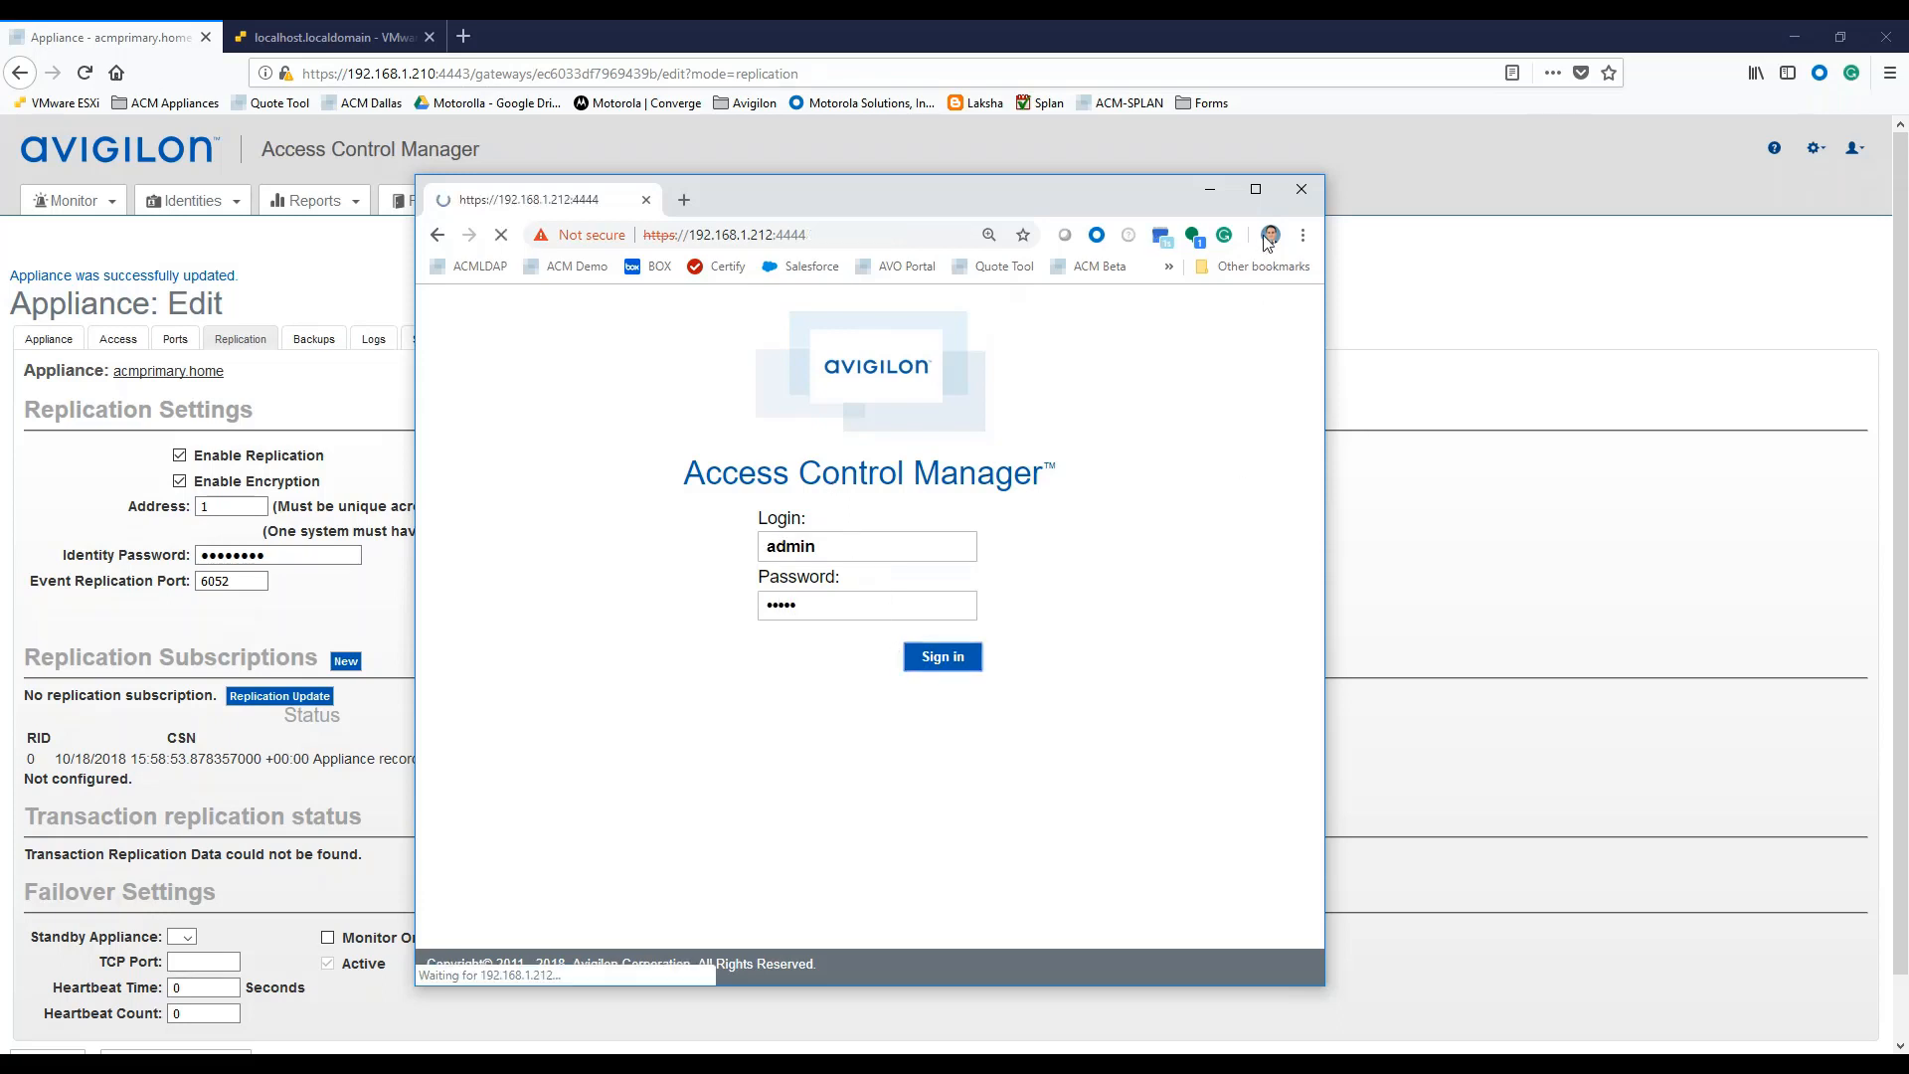
{"action": "left_click", "coordinate": [1256, 189]}
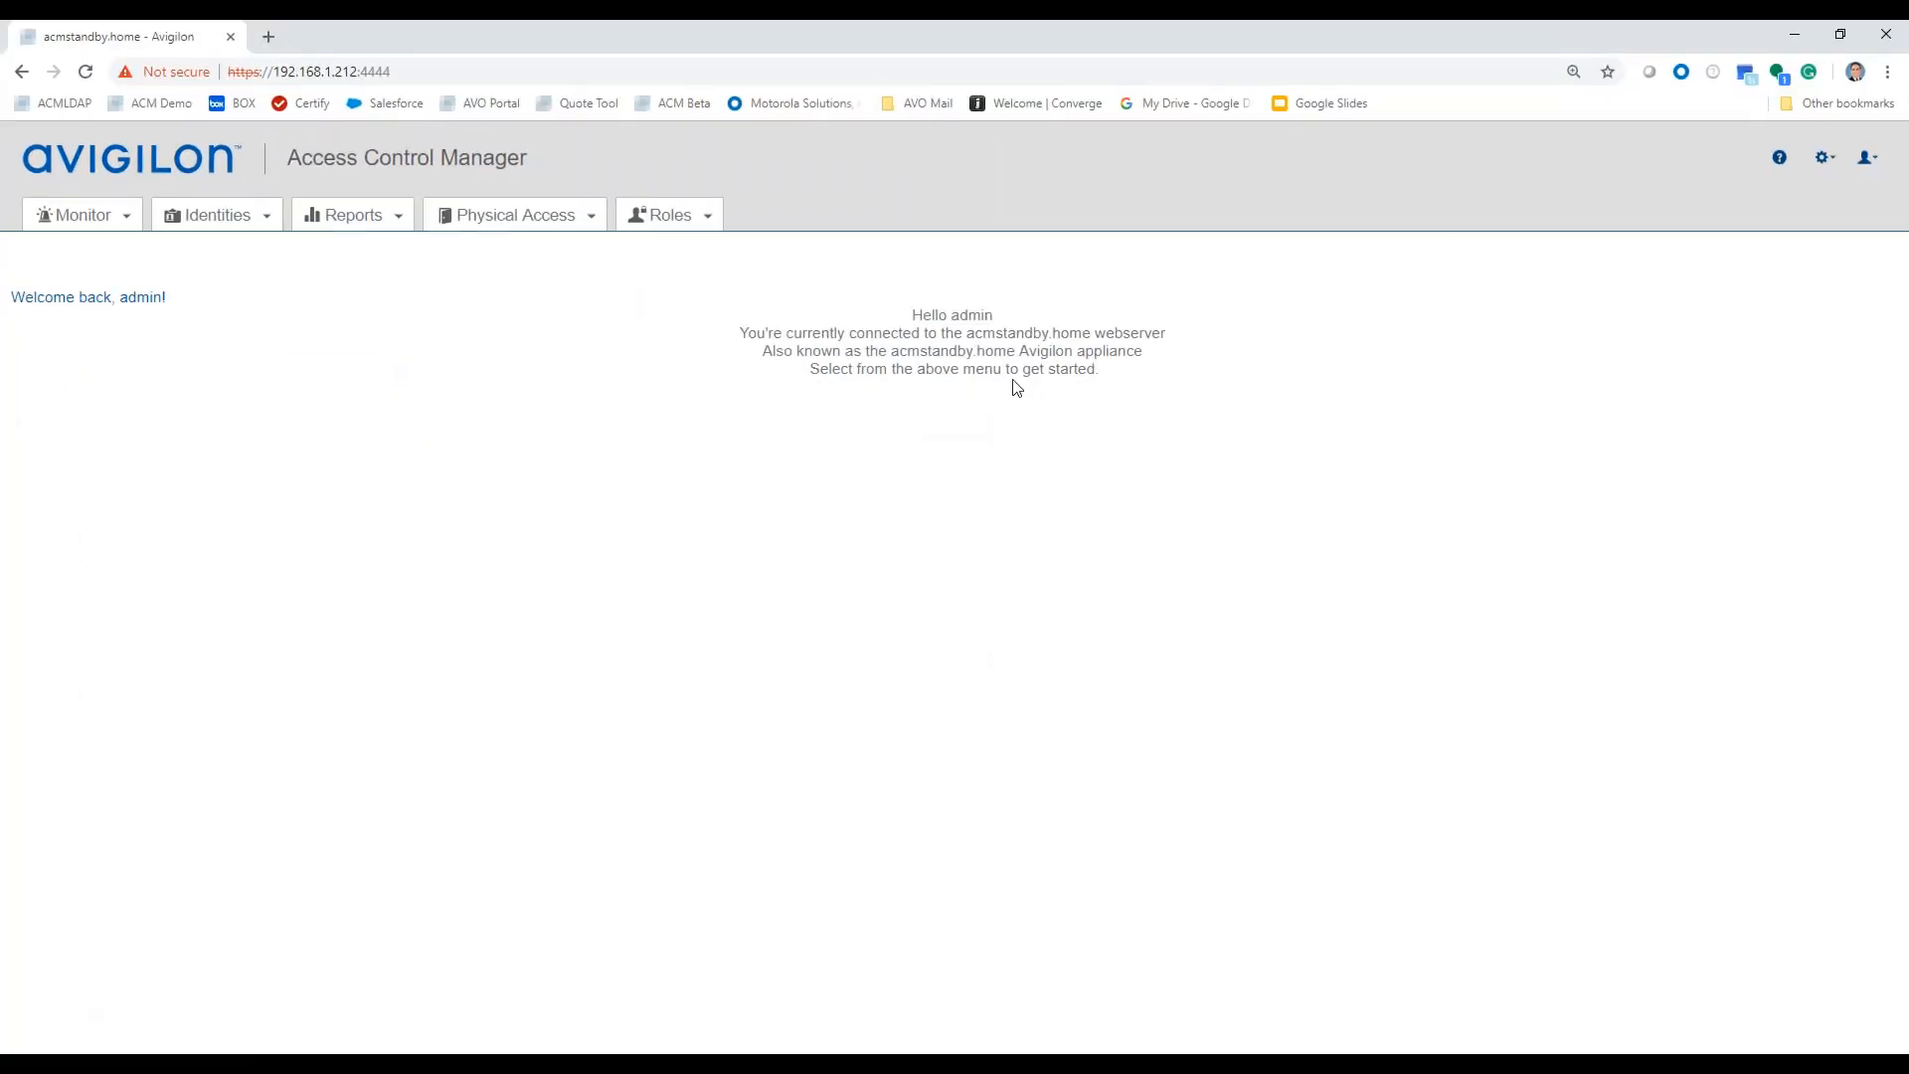
{"action": "left_click", "coordinate": [1827, 166]}
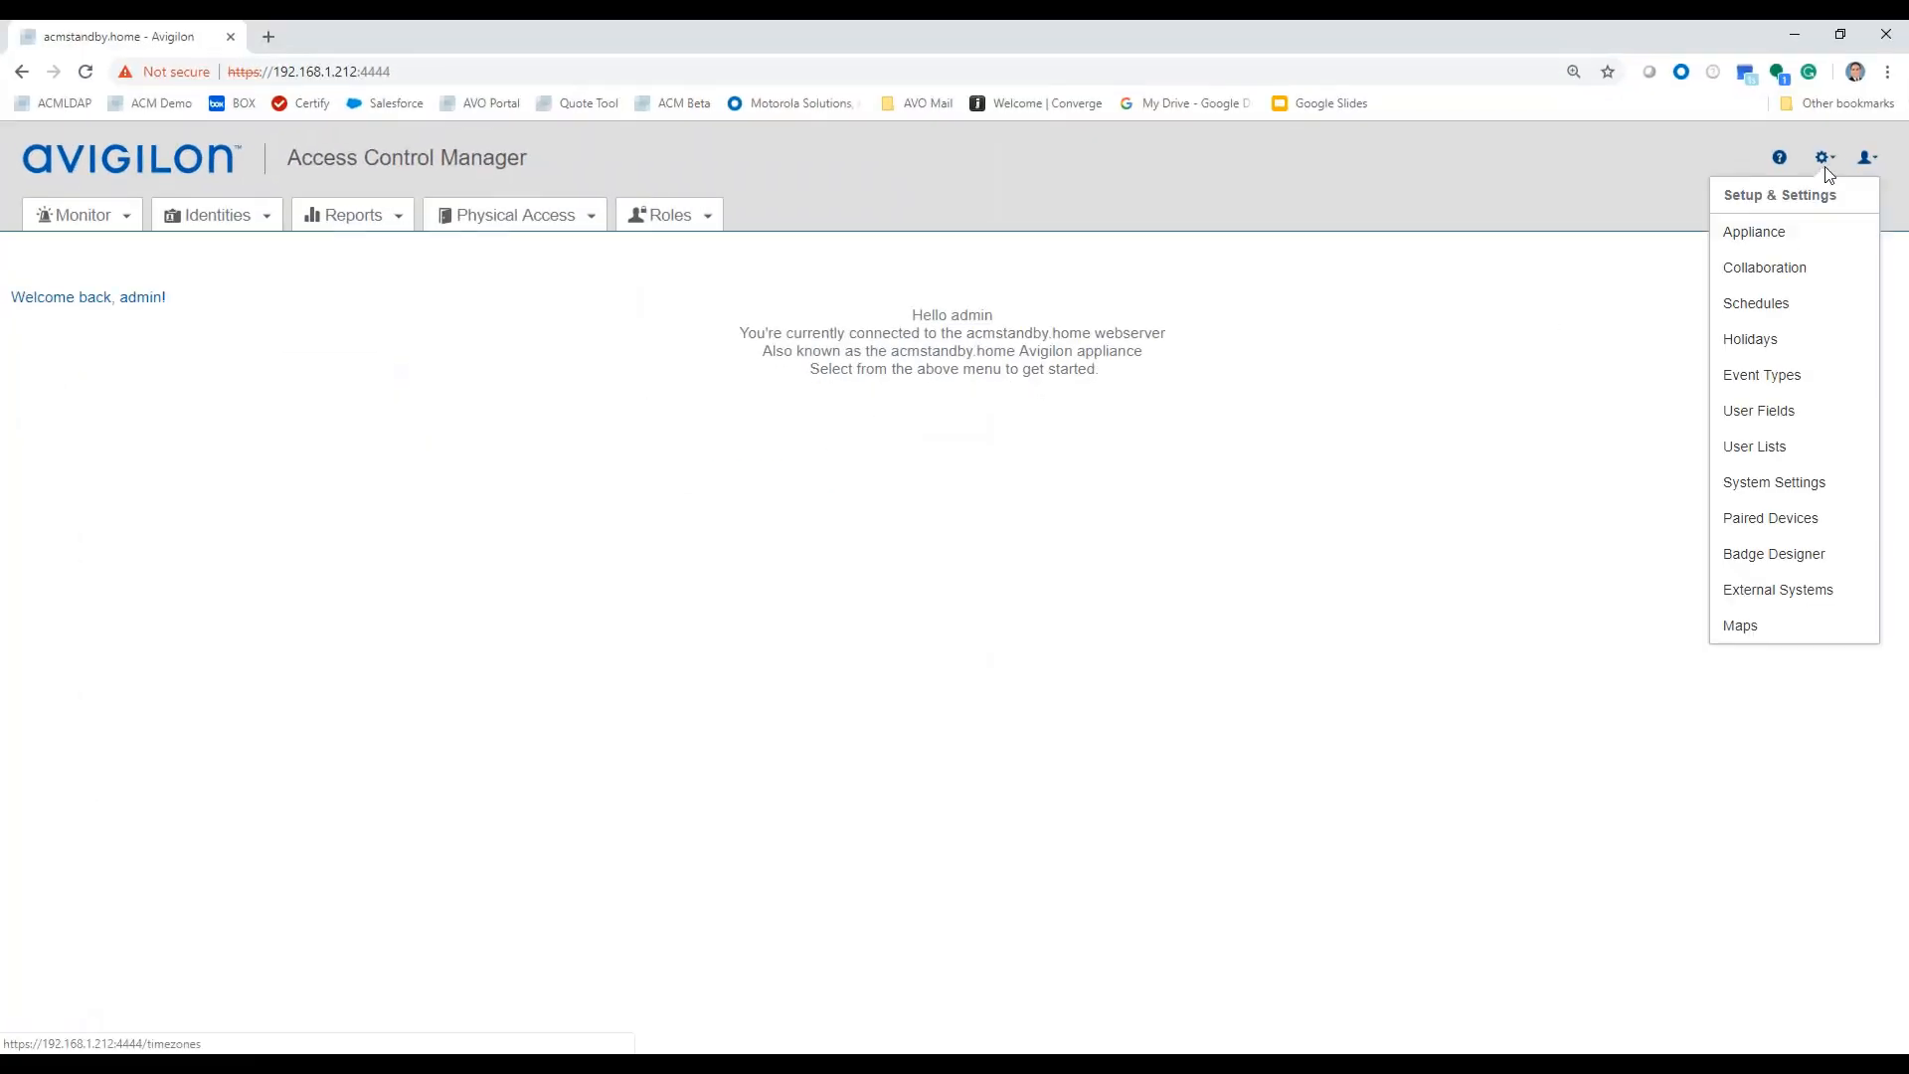
{"action": "left_click", "coordinate": [1763, 237]}
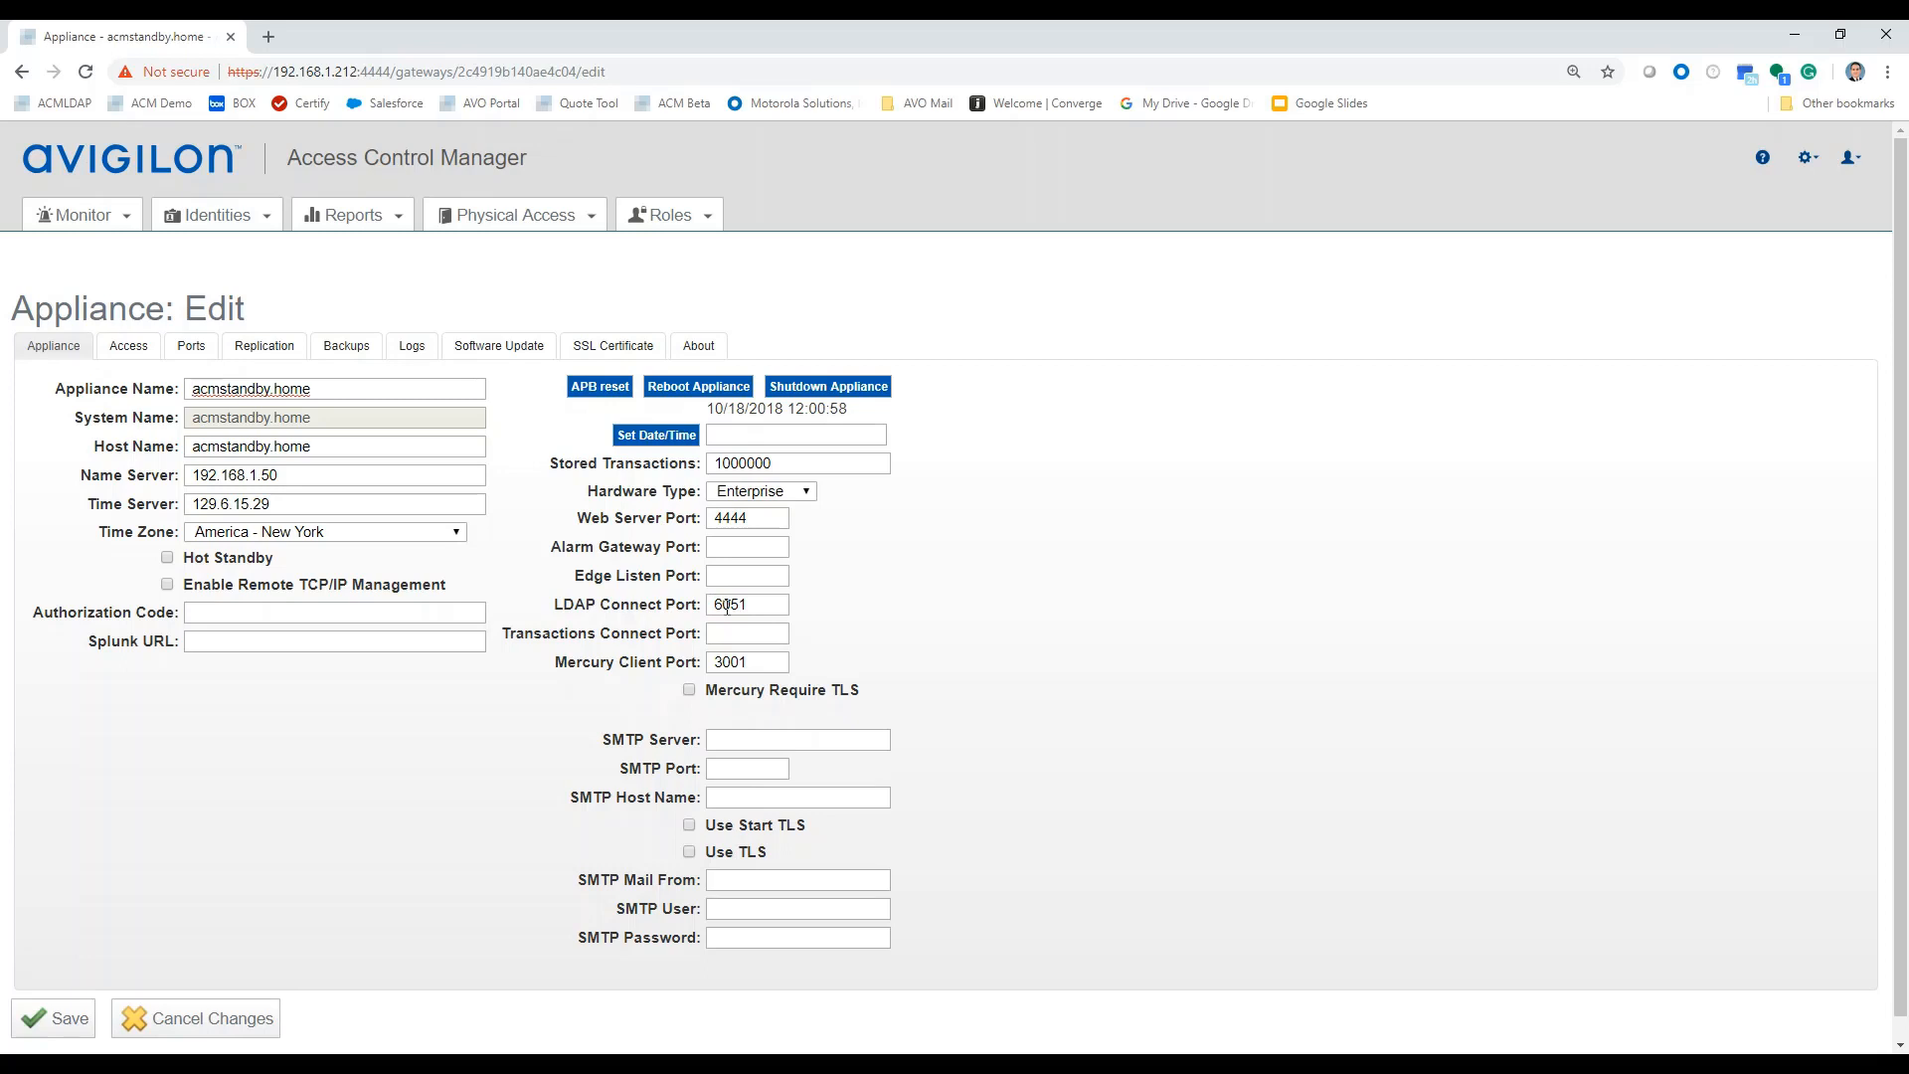
On the standby's Replication settings, enable replication and encryption with address 2 and an identity password.
{"action": "left_click", "coordinate": [261, 347]}
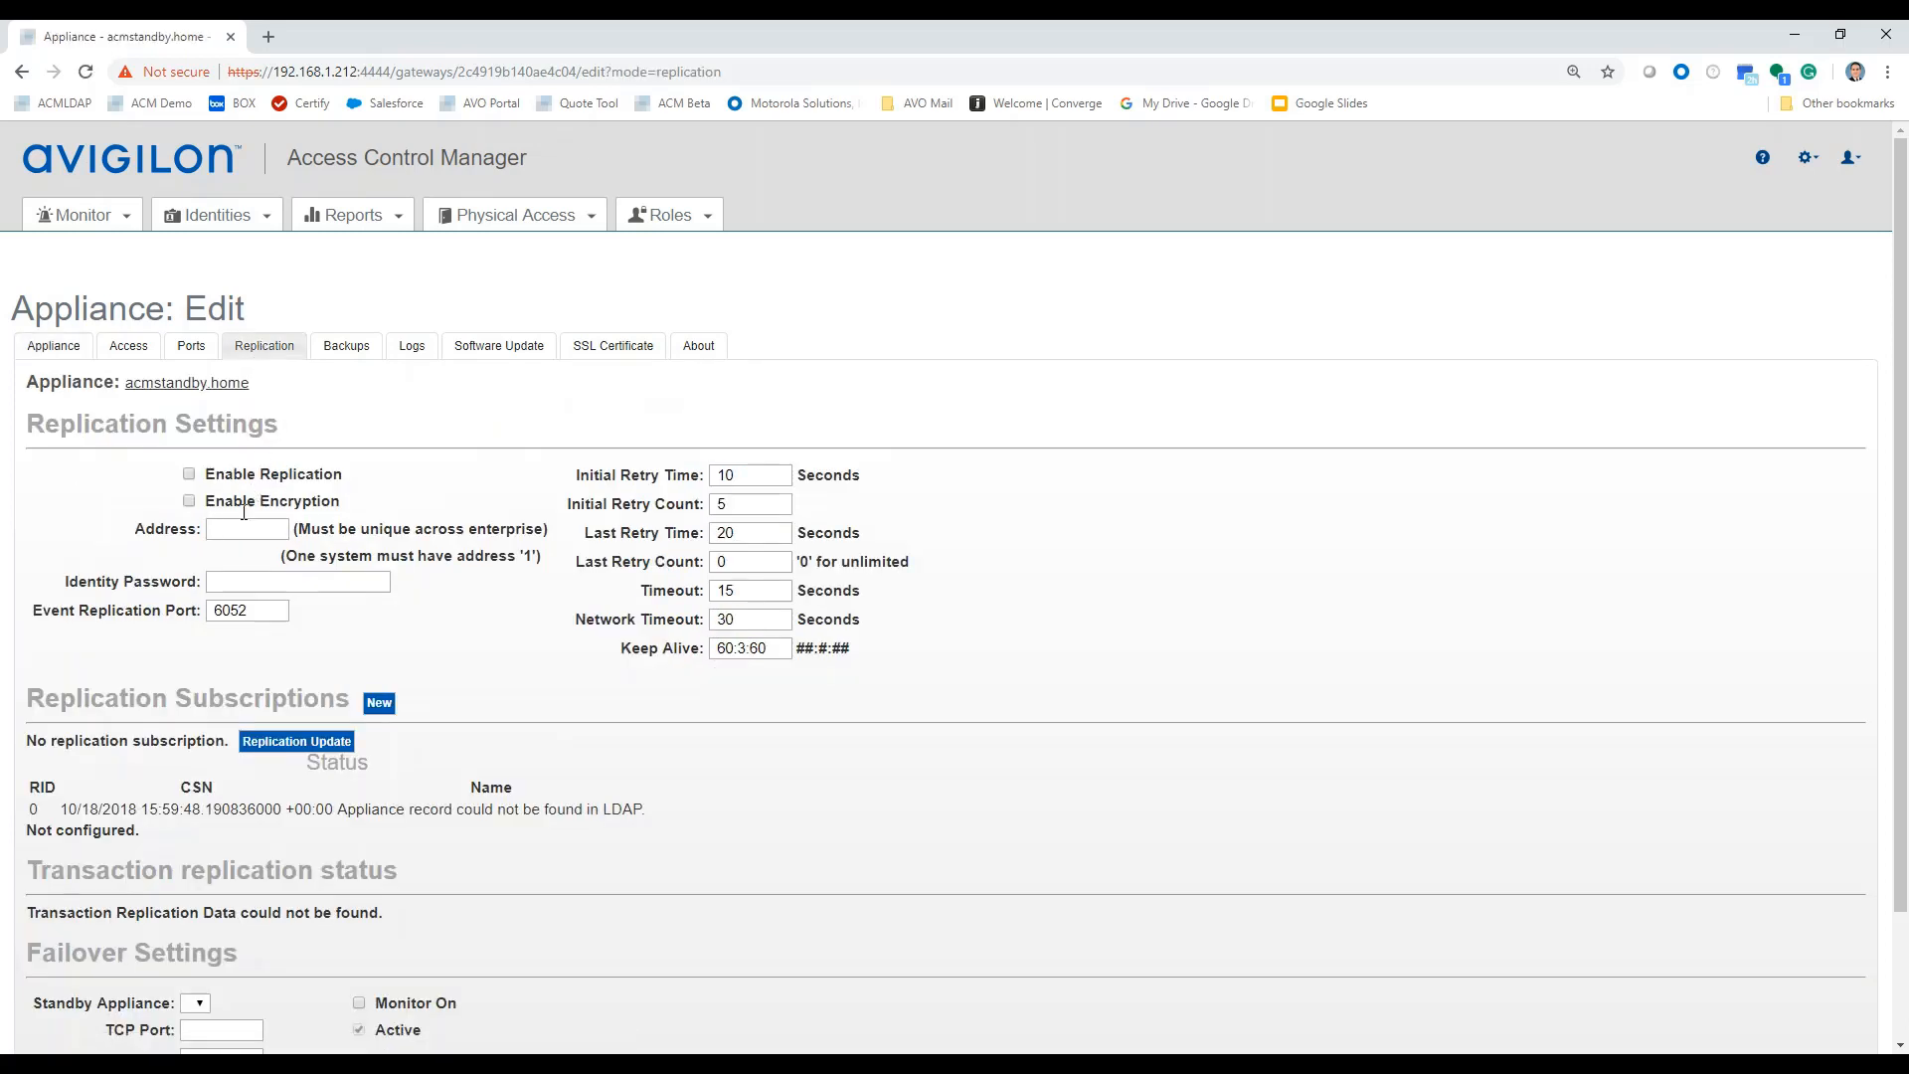
{"action": "left_click", "coordinate": [189, 474]}
{"action": "left_click", "coordinate": [189, 500]}
{"action": "left_click", "coordinate": [231, 528]}
{"action": "type", "text": "2"}
{"action": "left_click", "coordinate": [230, 585]}
{"action": "type", "text": "••••"}
Change the event replication port to 6053 and save the standby appliance.
{"action": "left_click", "coordinate": [249, 616]}
{"action": "key", "text": "BackSpace"}
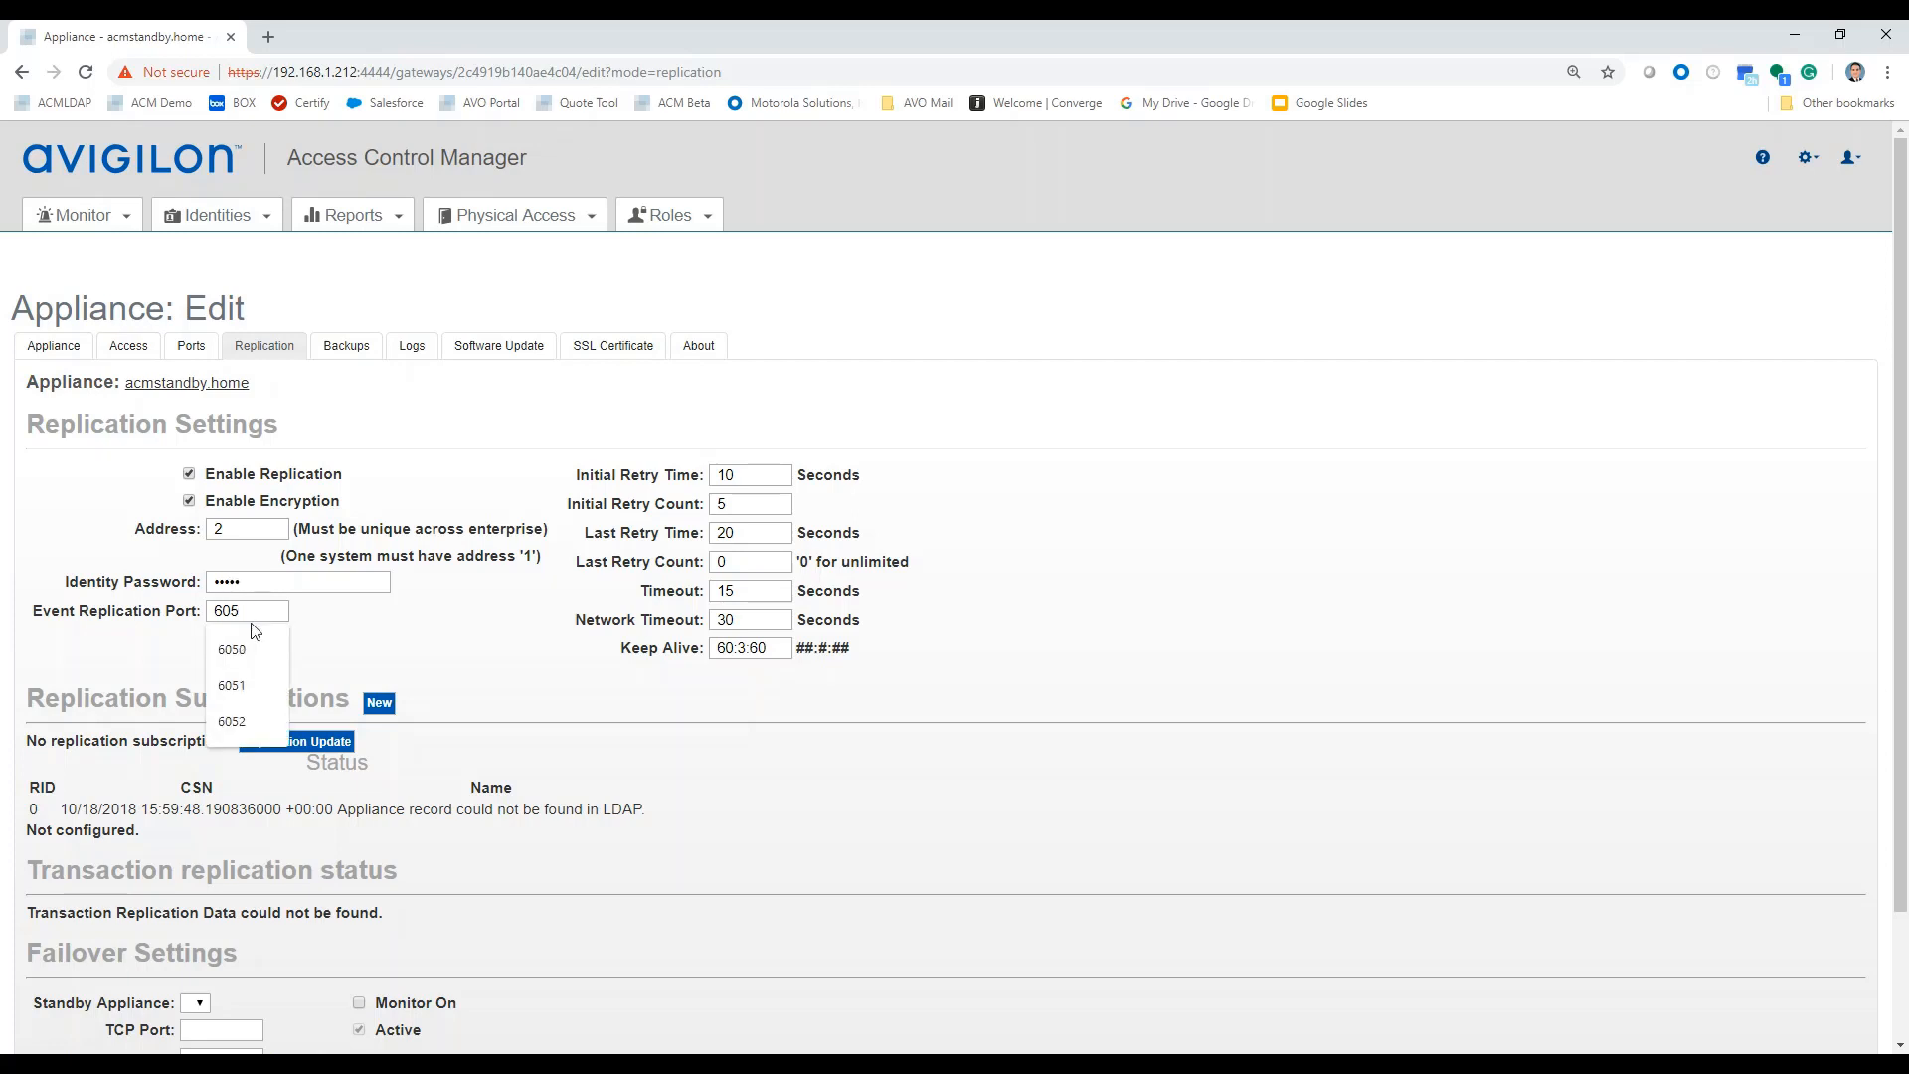
{"action": "type", "text": "3"}
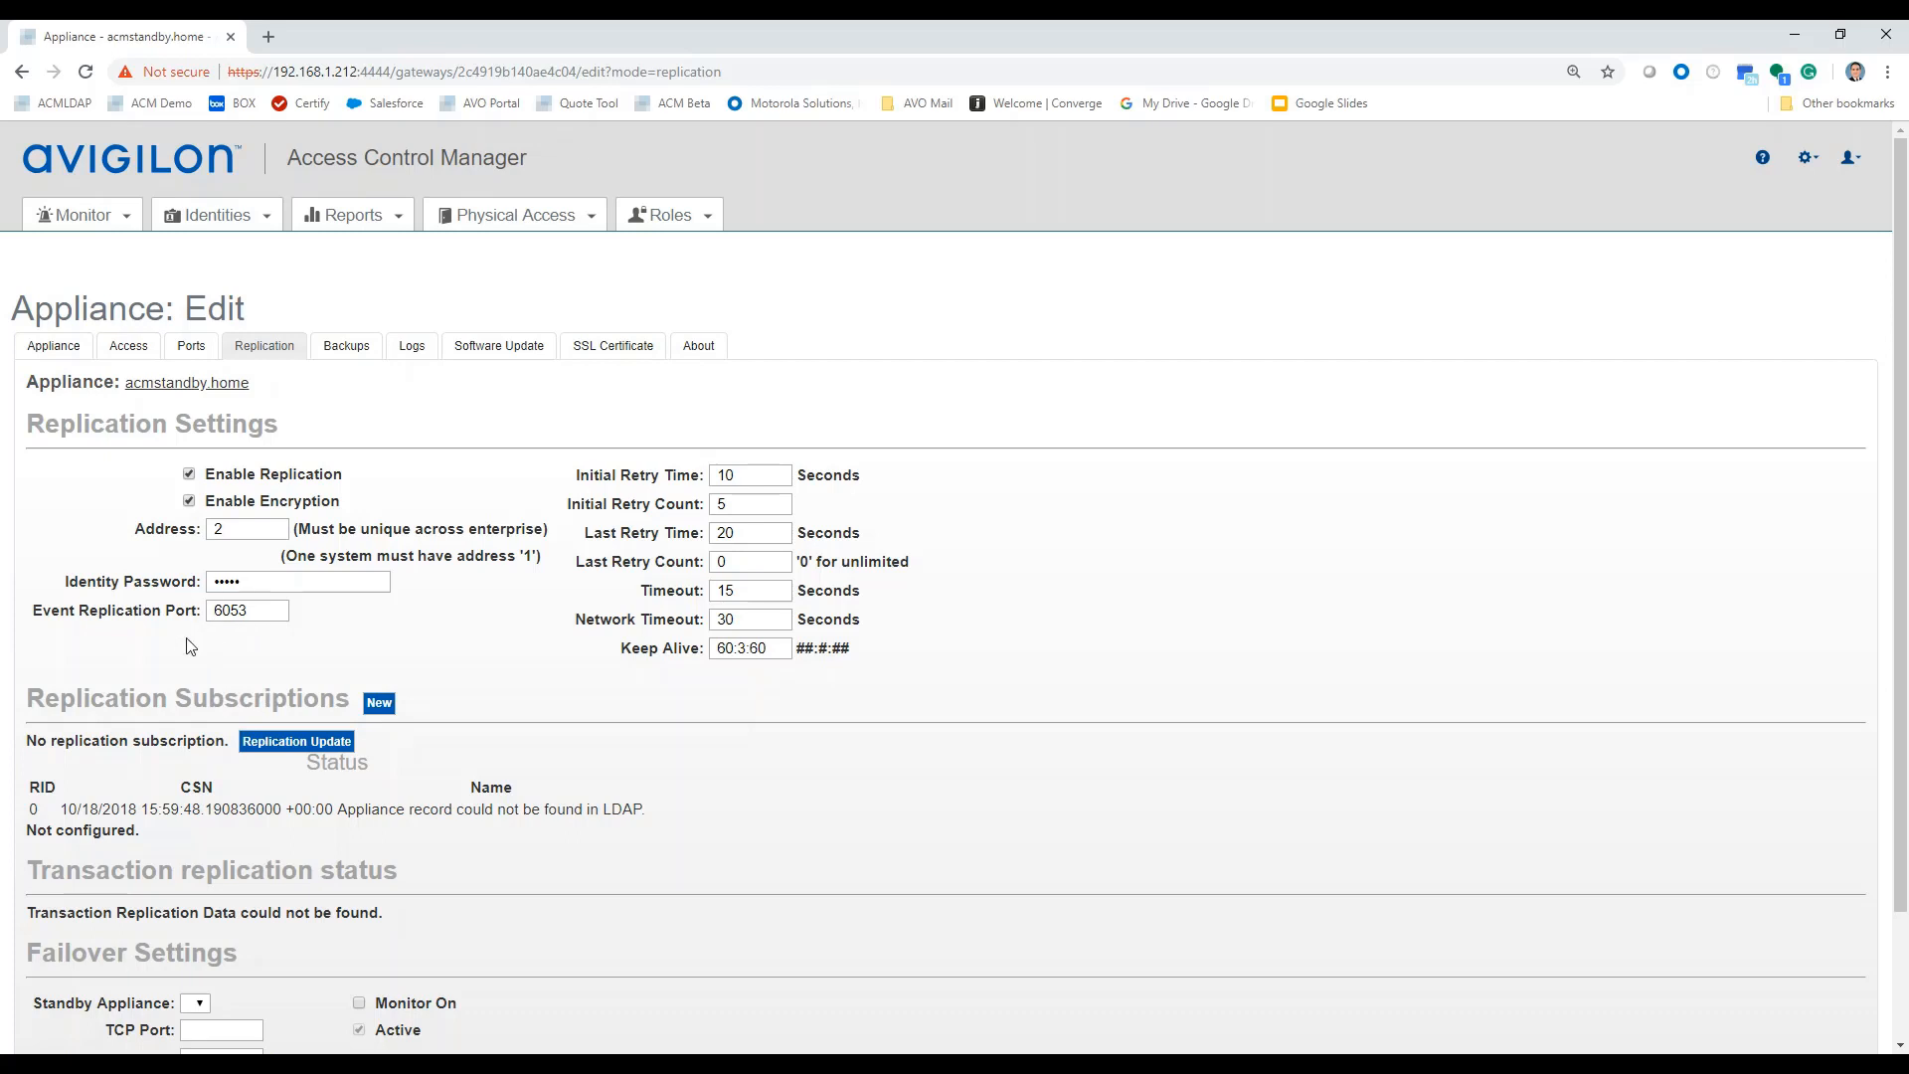
{"action": "scroll", "coordinate": [391, 632], "scroll_direction": "down", "scroll_amount": 1}
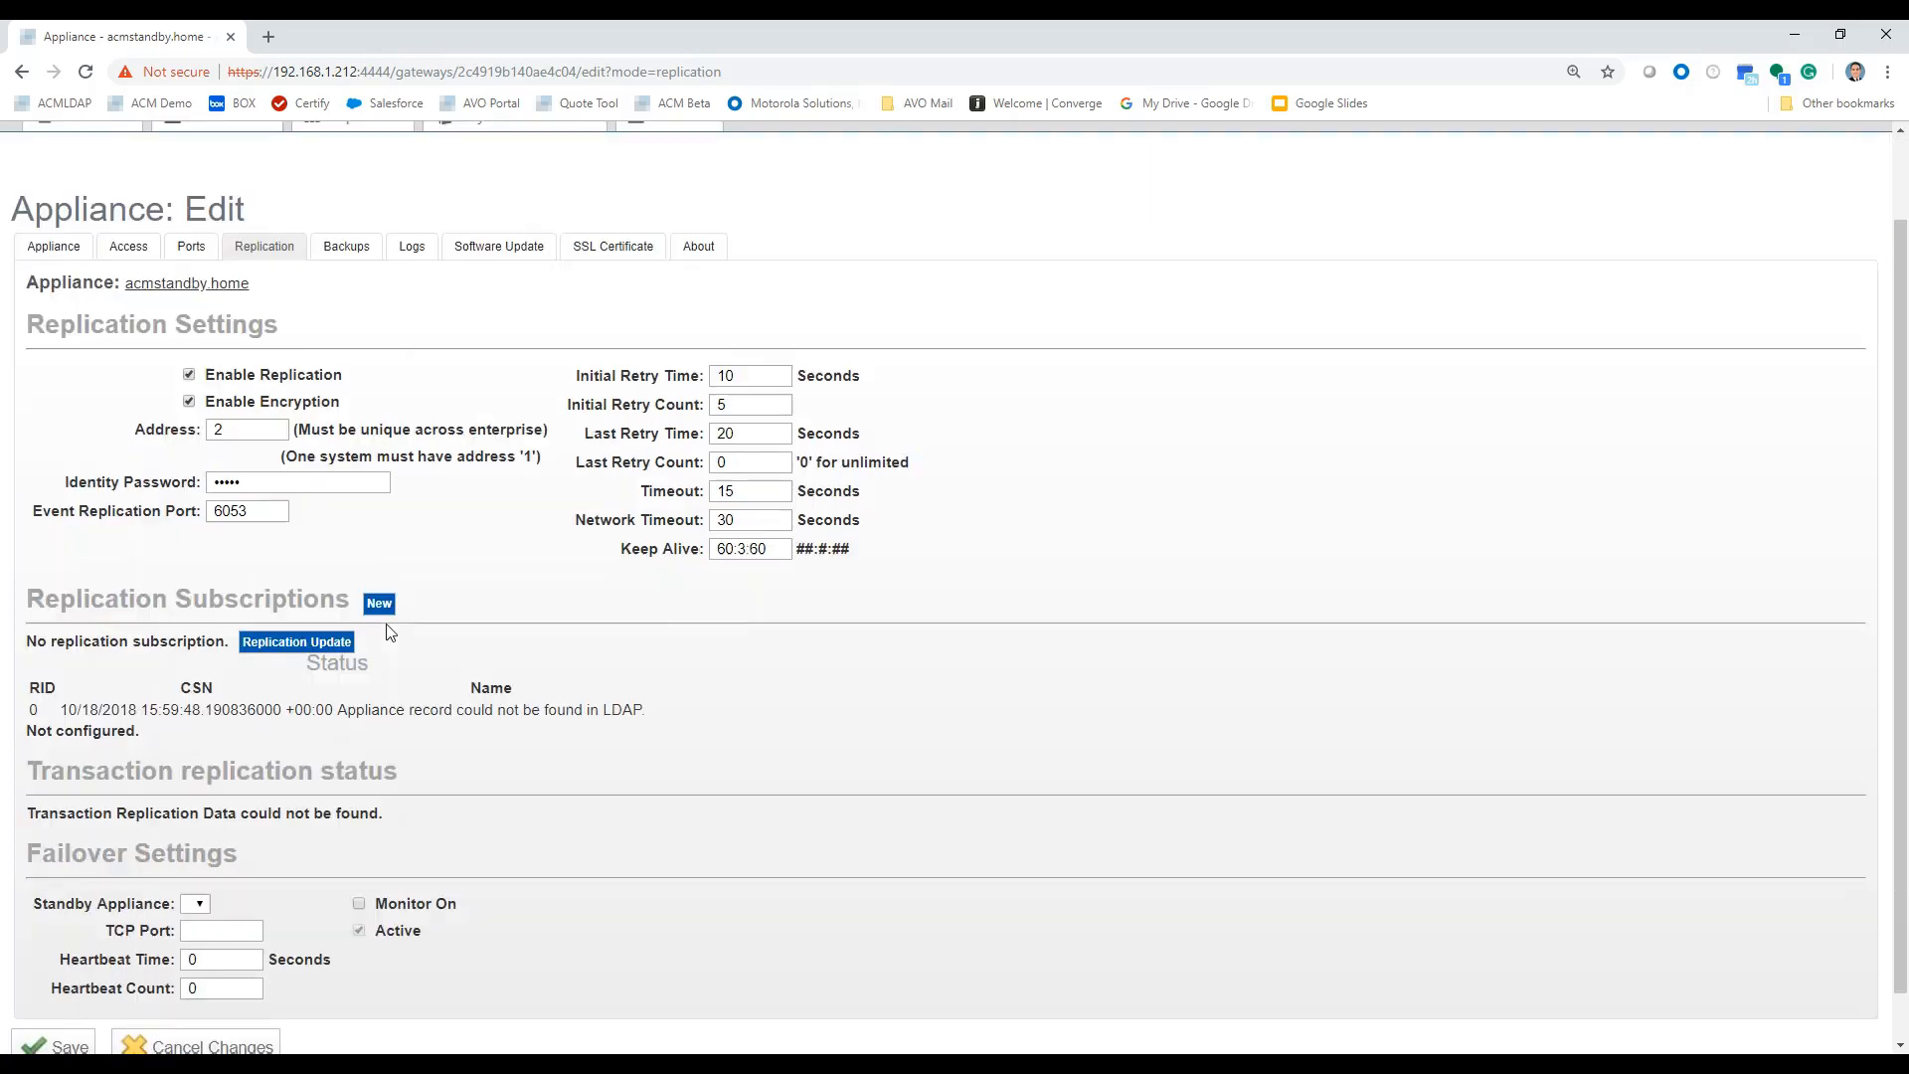
{"action": "scroll", "coordinate": [391, 632], "scroll_direction": "down", "scroll_amount": 1}
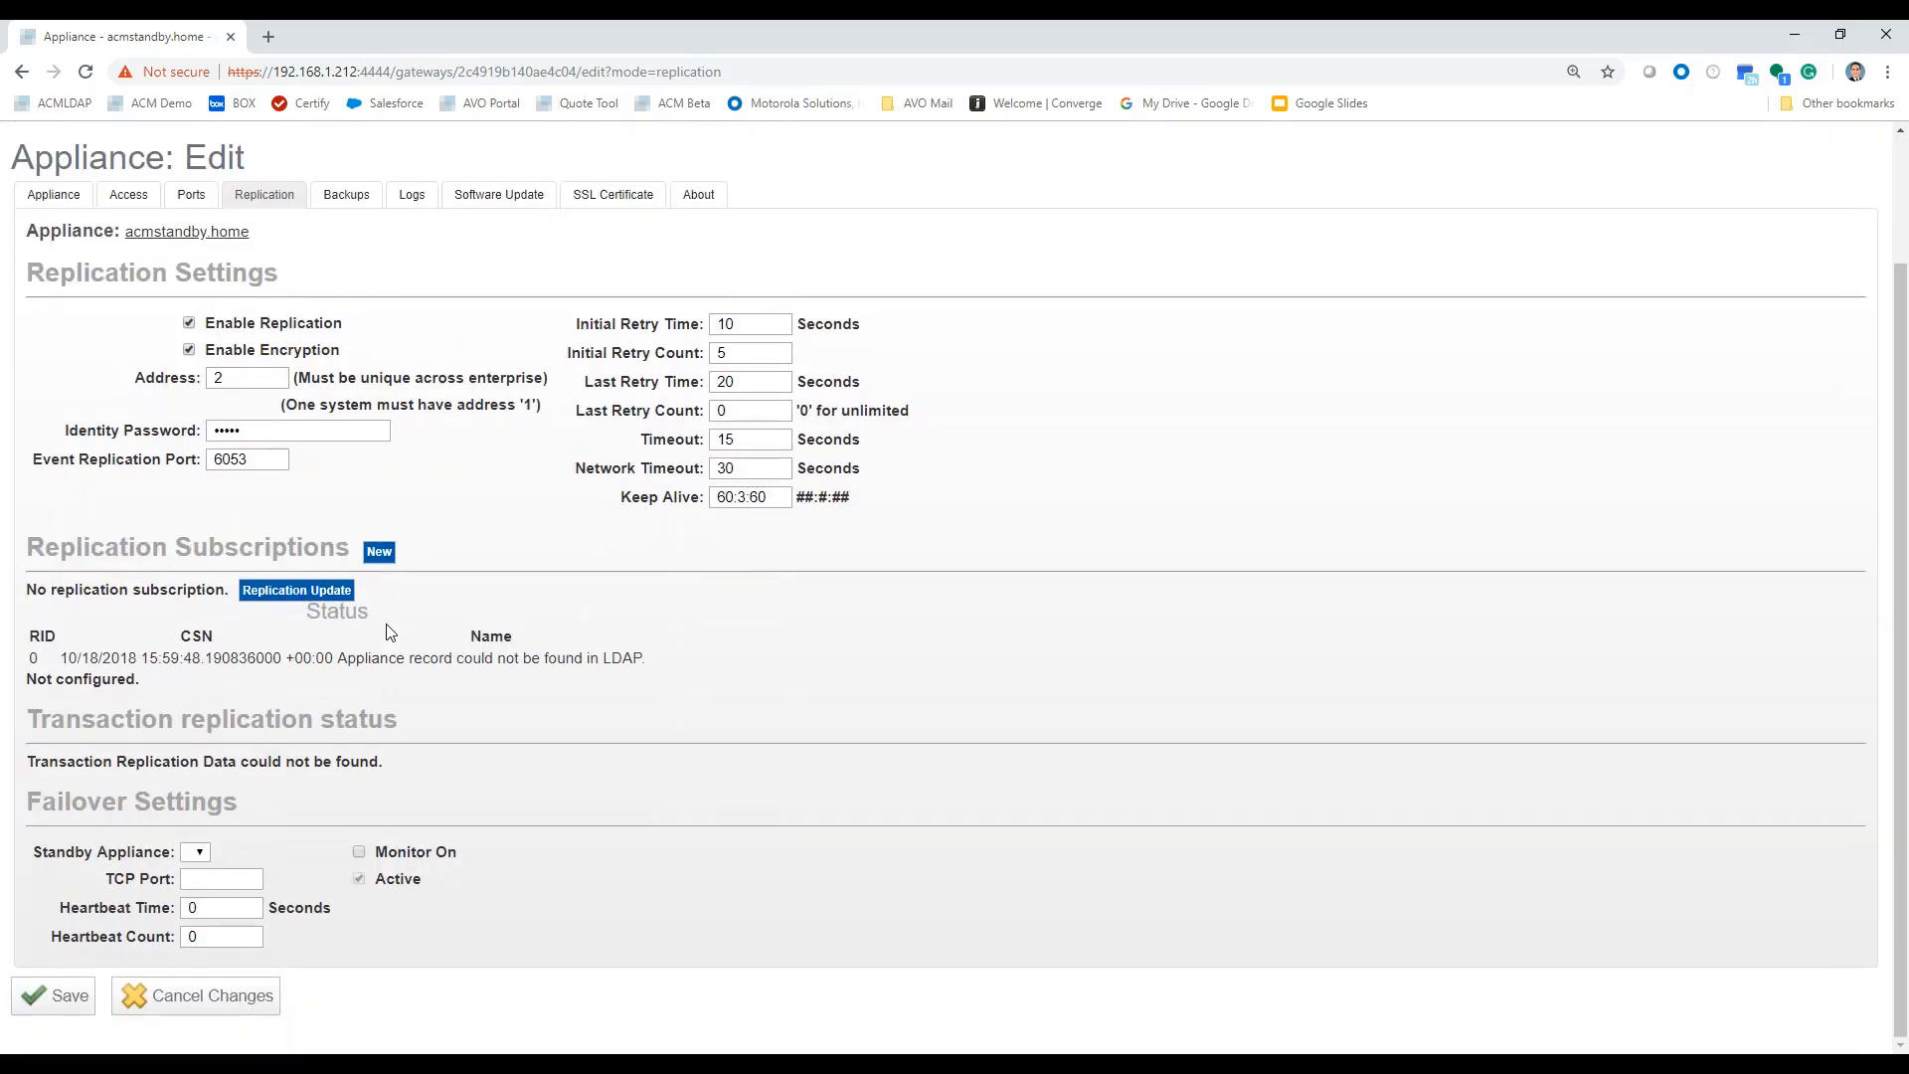
{"action": "left_click", "coordinate": [62, 1003]}
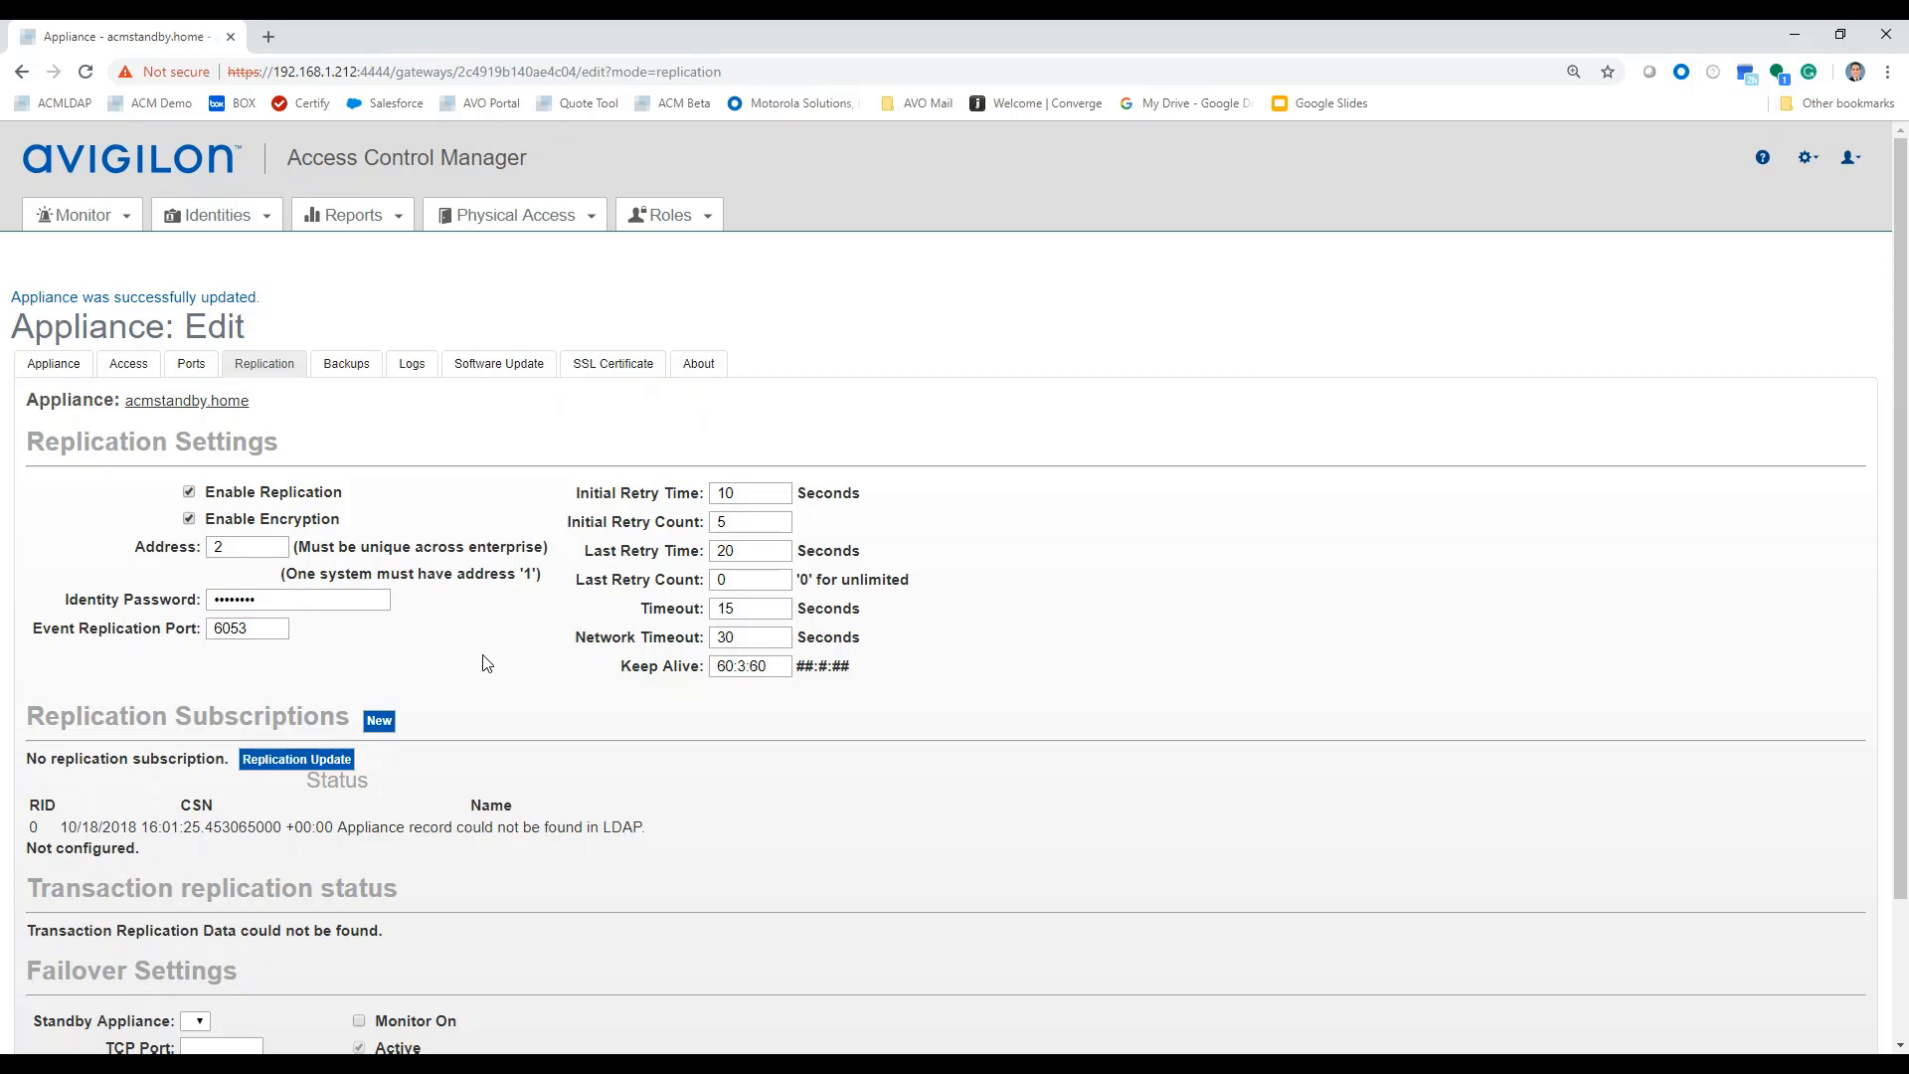
{"action": "key", "text": "alt+Tab"}
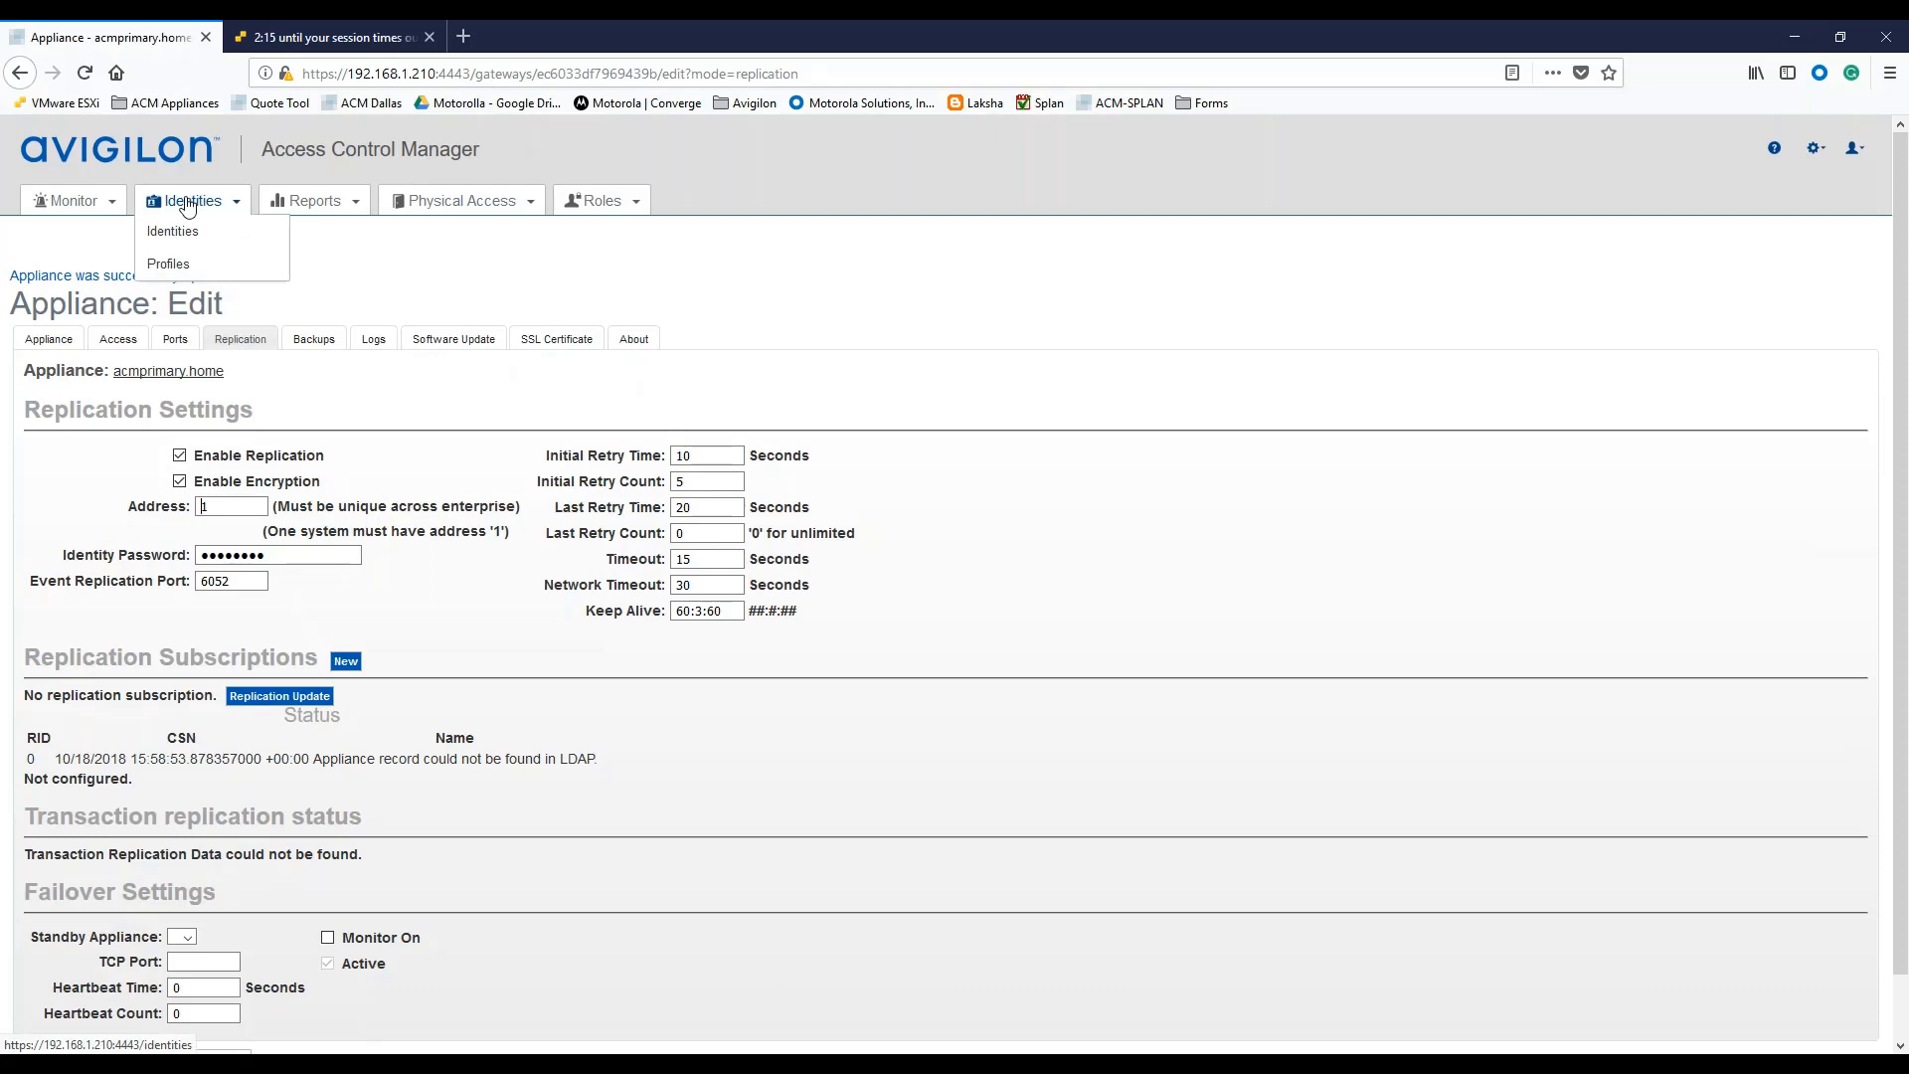
{"action": "left_click", "coordinate": [187, 203]}
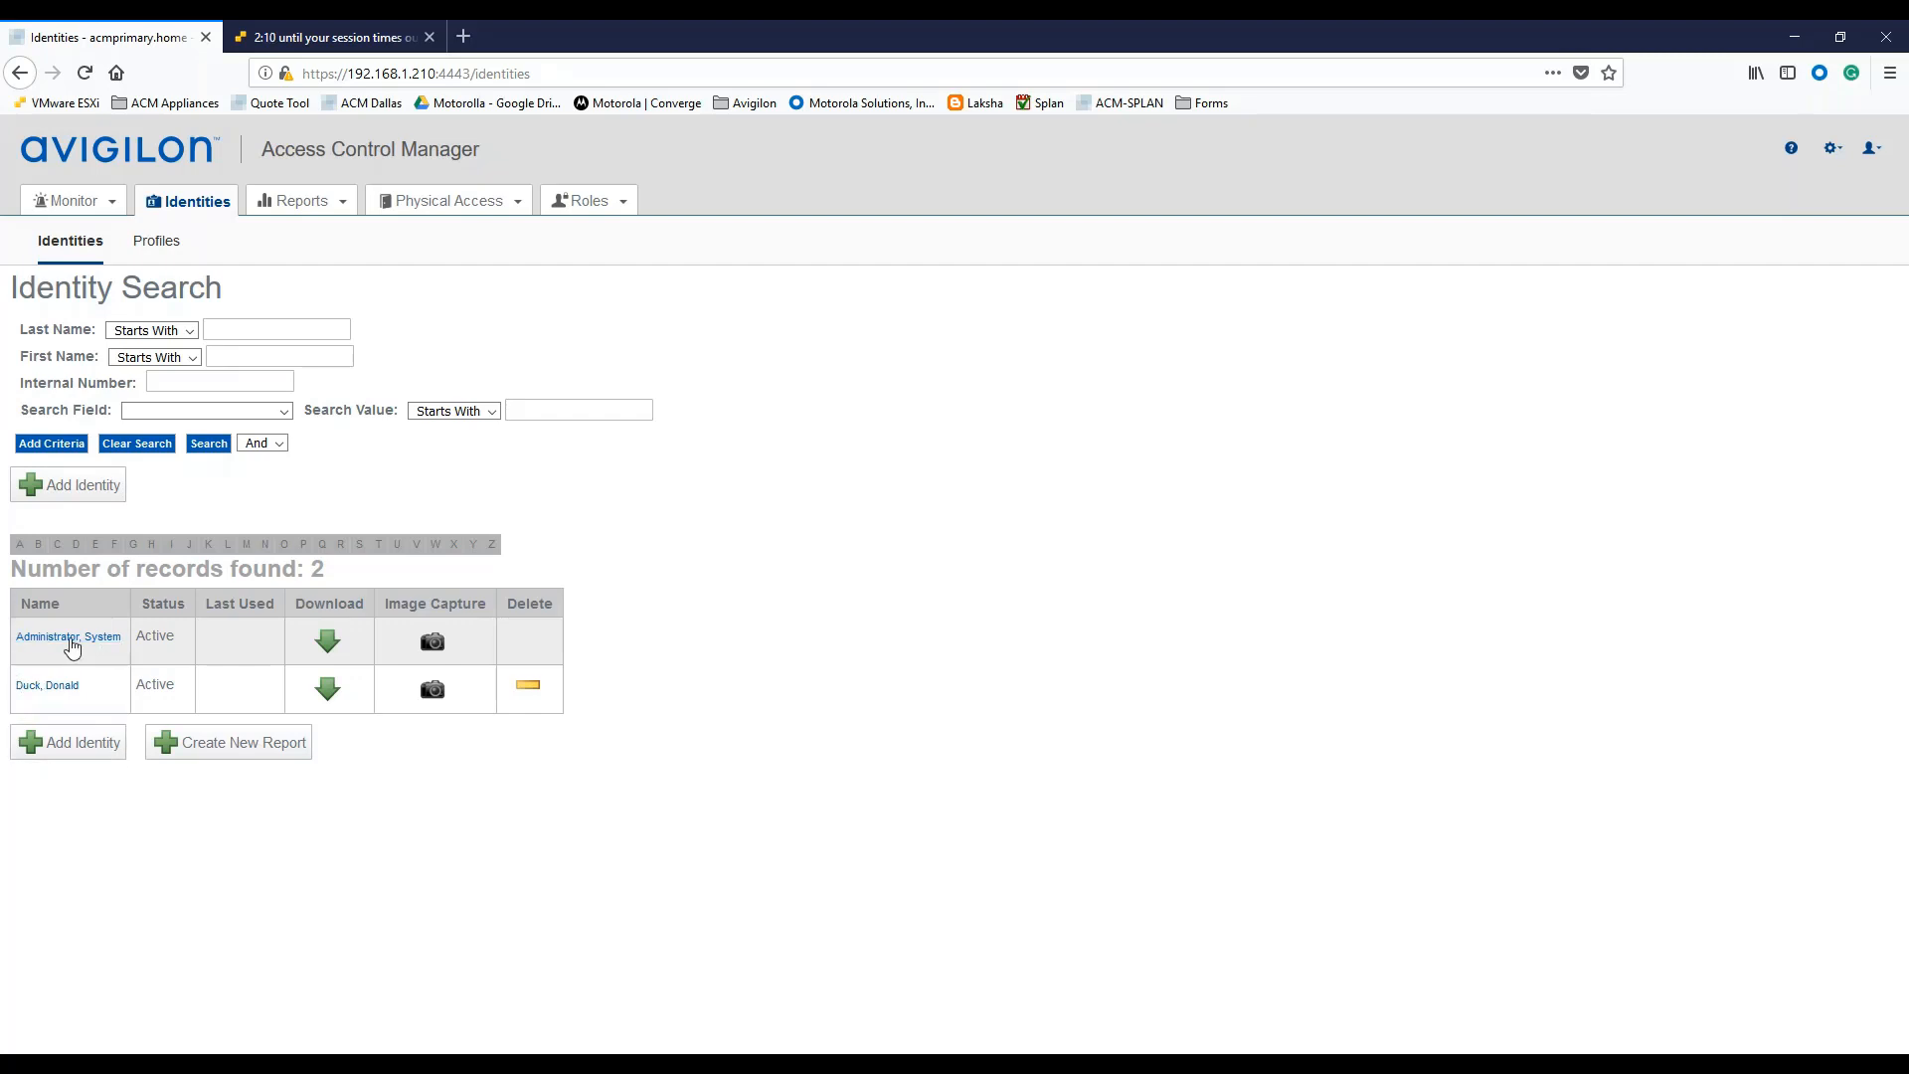
{"action": "left_click", "coordinate": [51, 685]}
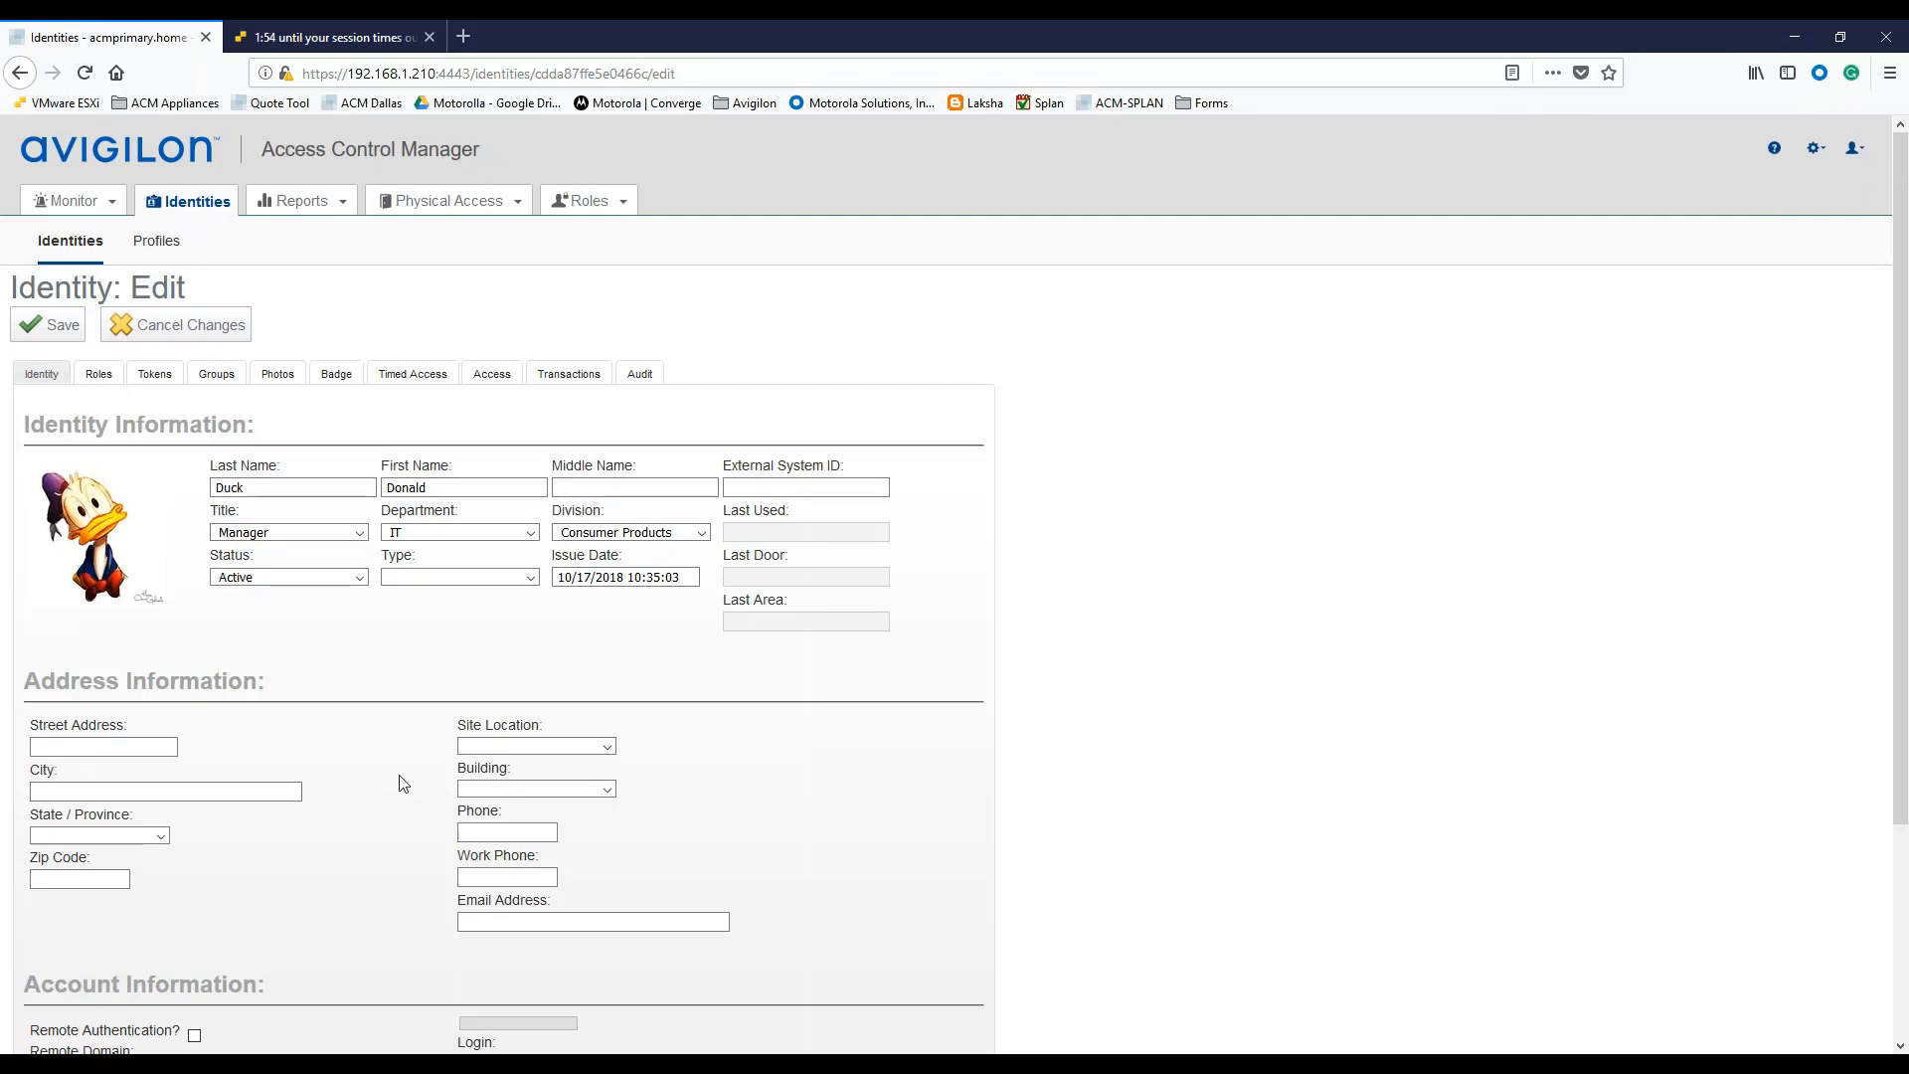
{"action": "left_click", "coordinate": [366, 1064]}
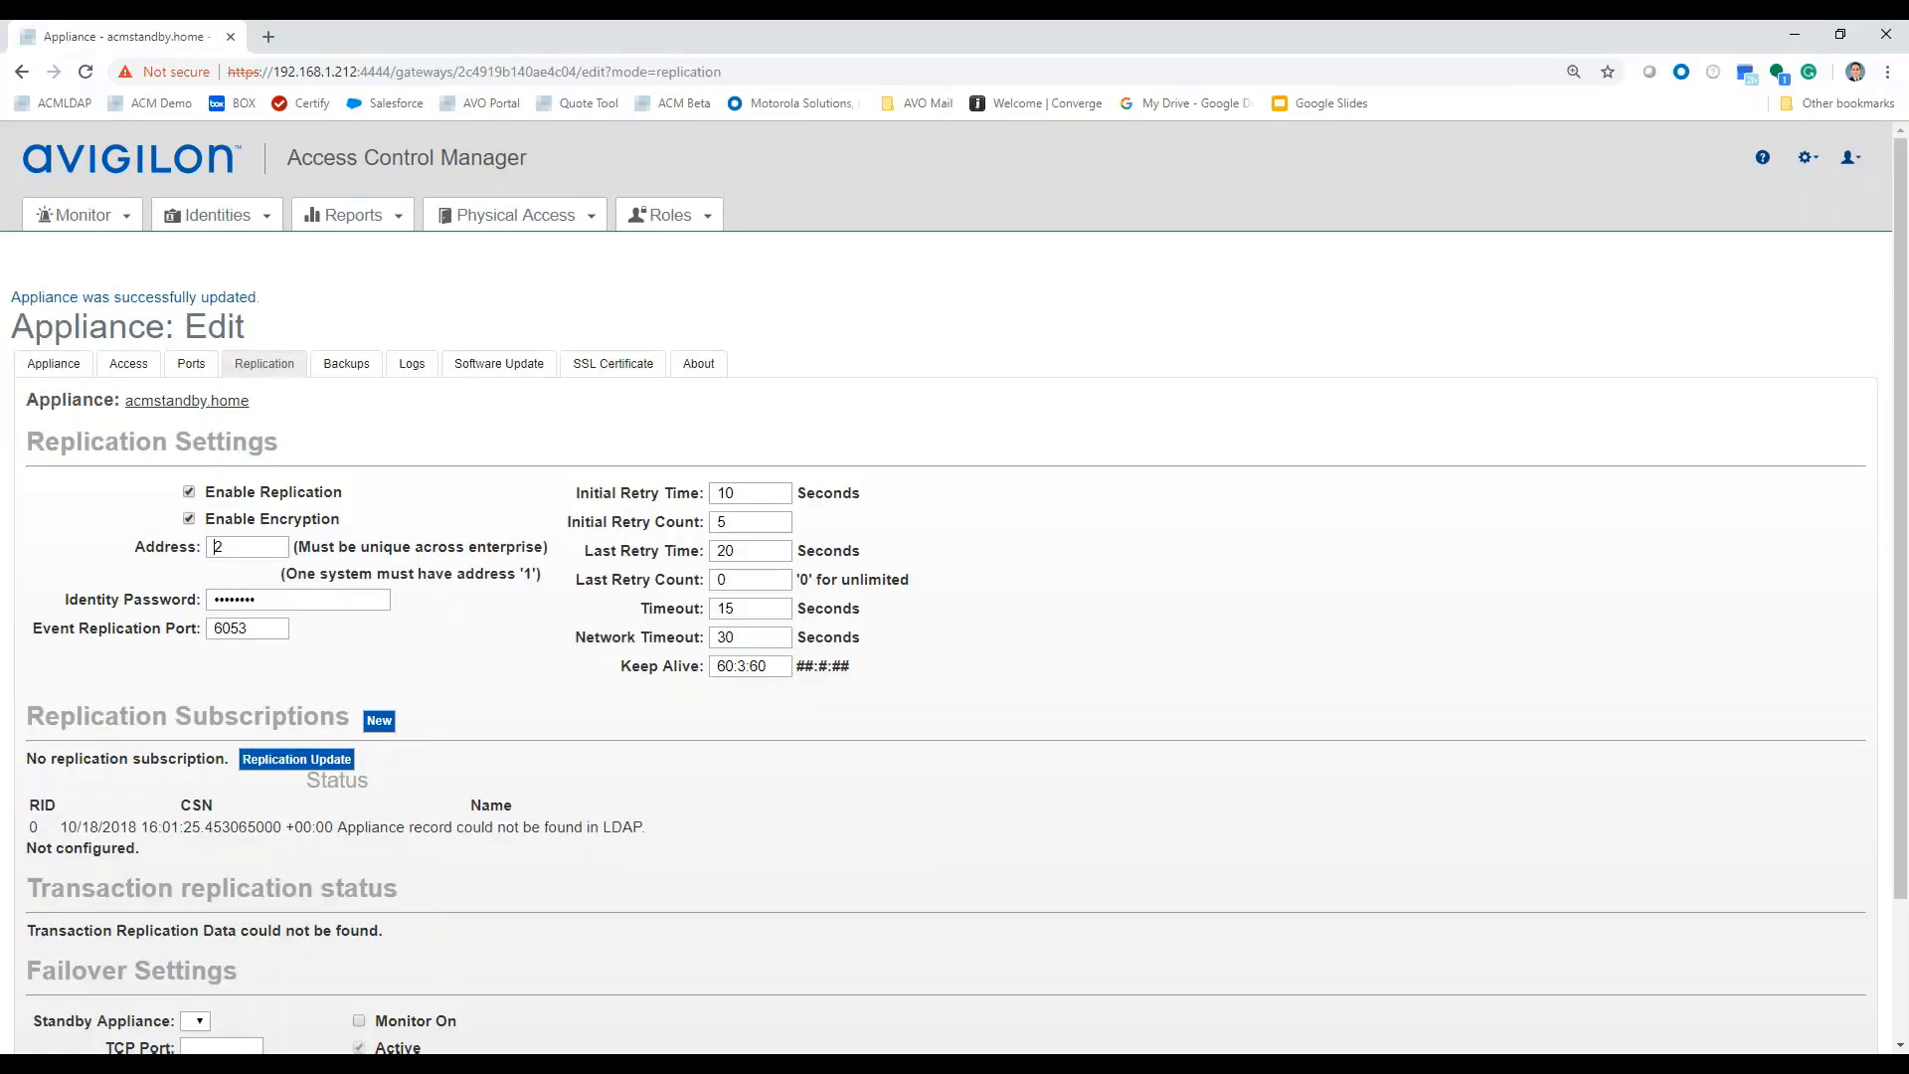
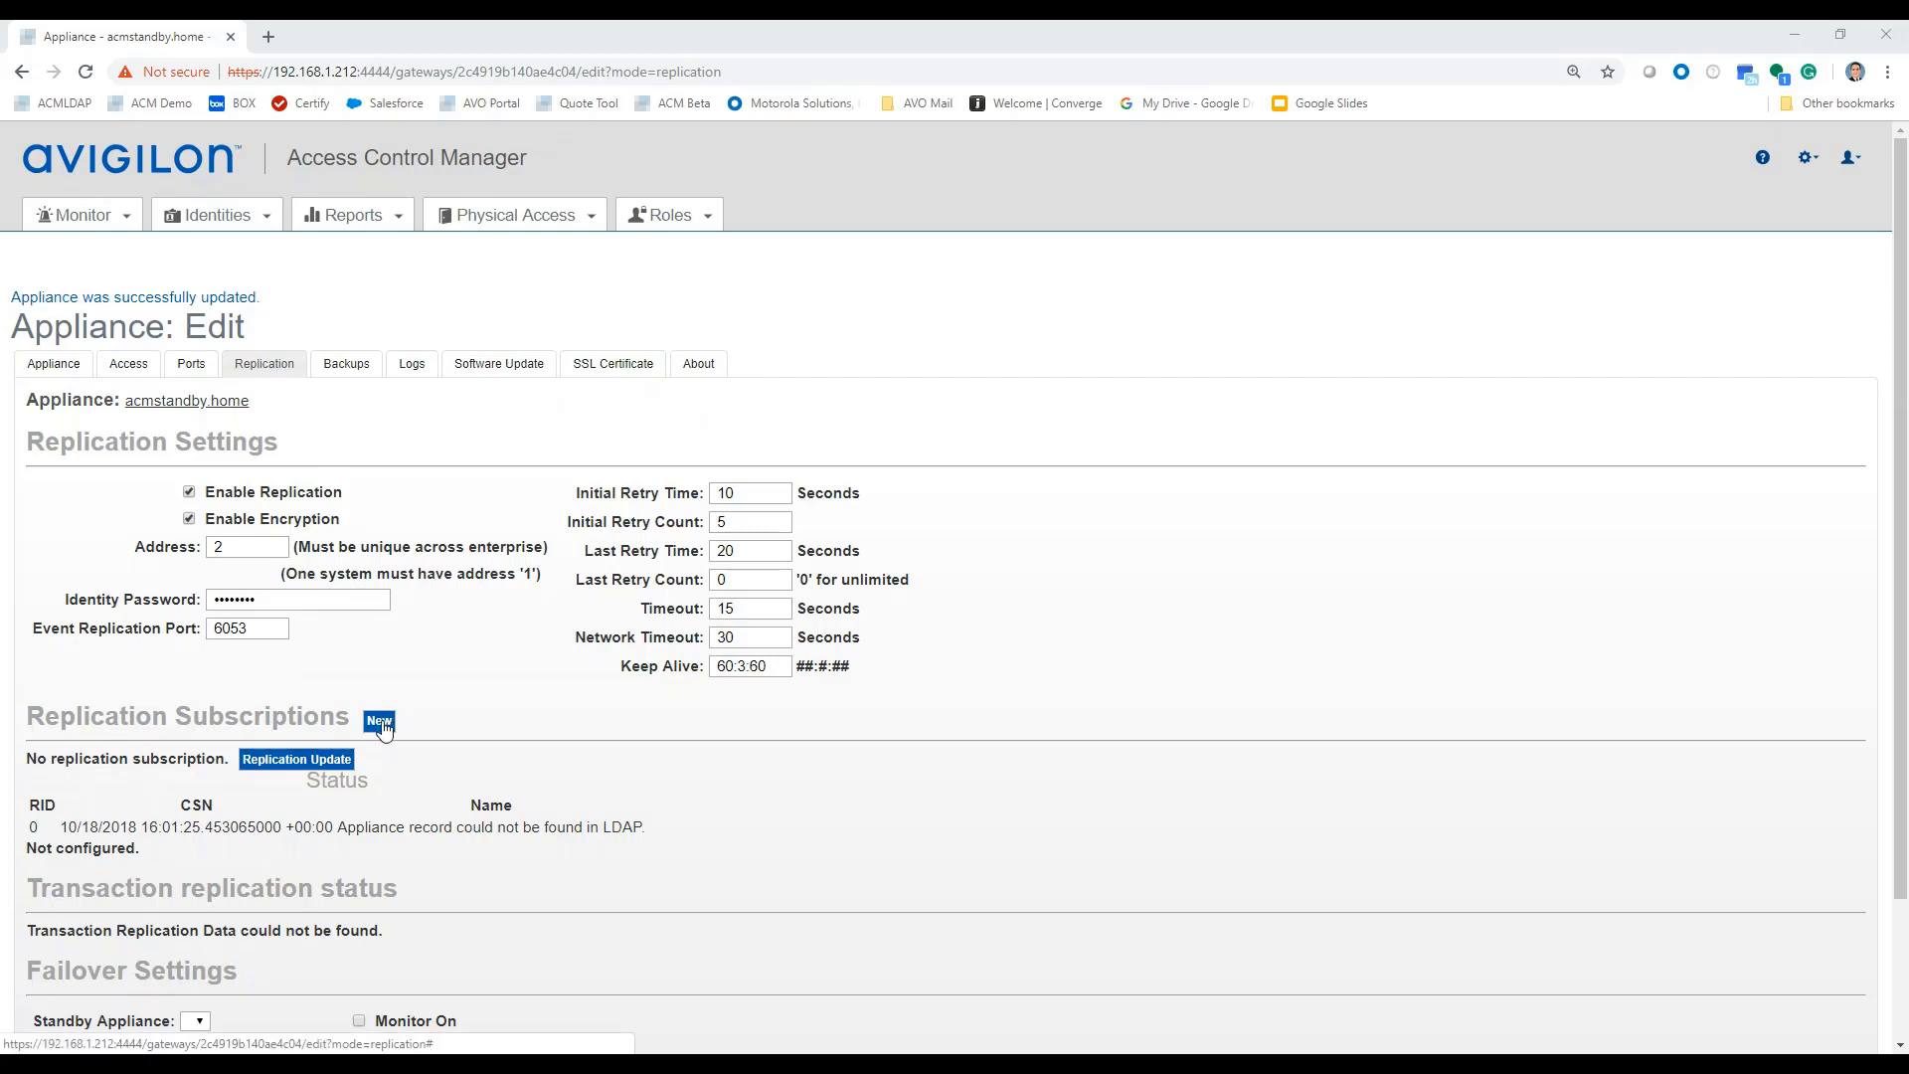
Add a replication subscription to acmprimary.home, web port 4443, LDAP port 6050, with login and password.
{"action": "left_click", "coordinate": [381, 722]}
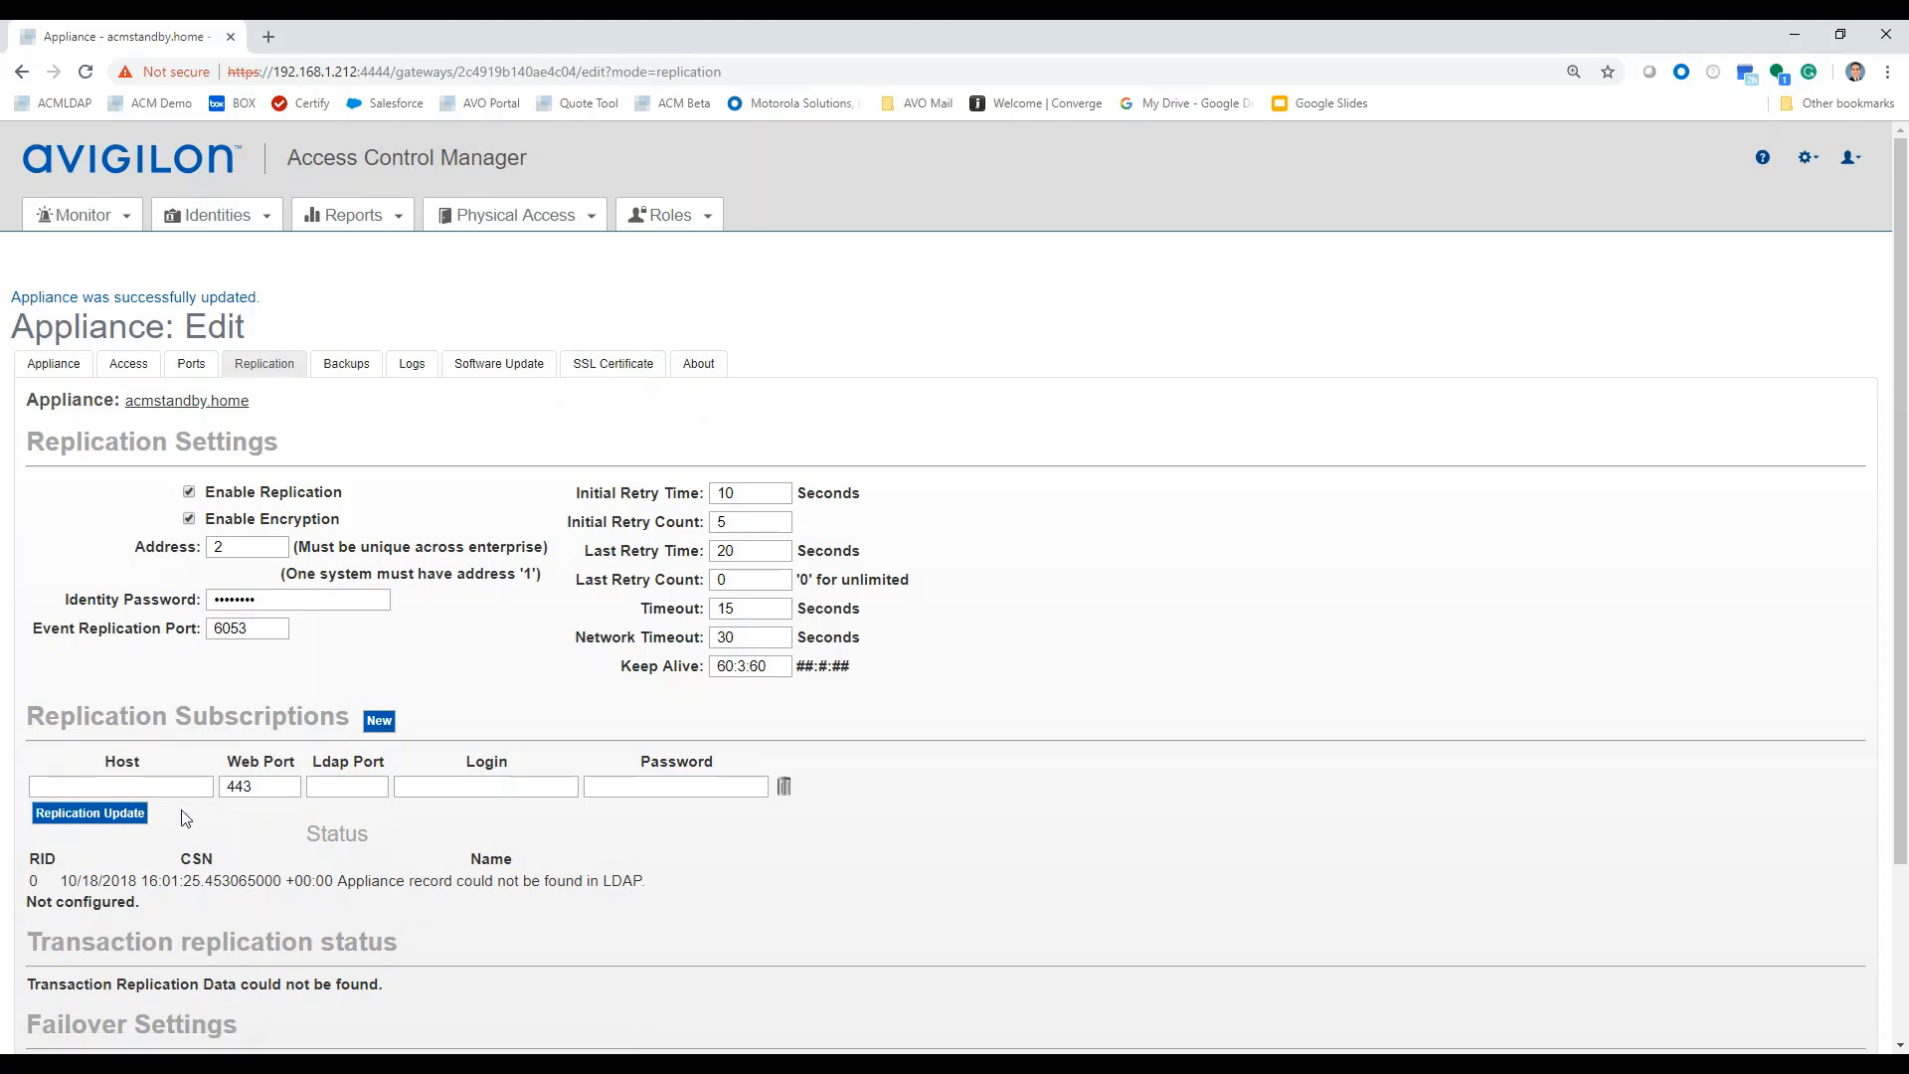
{"action": "left_click", "coordinate": [135, 787]}
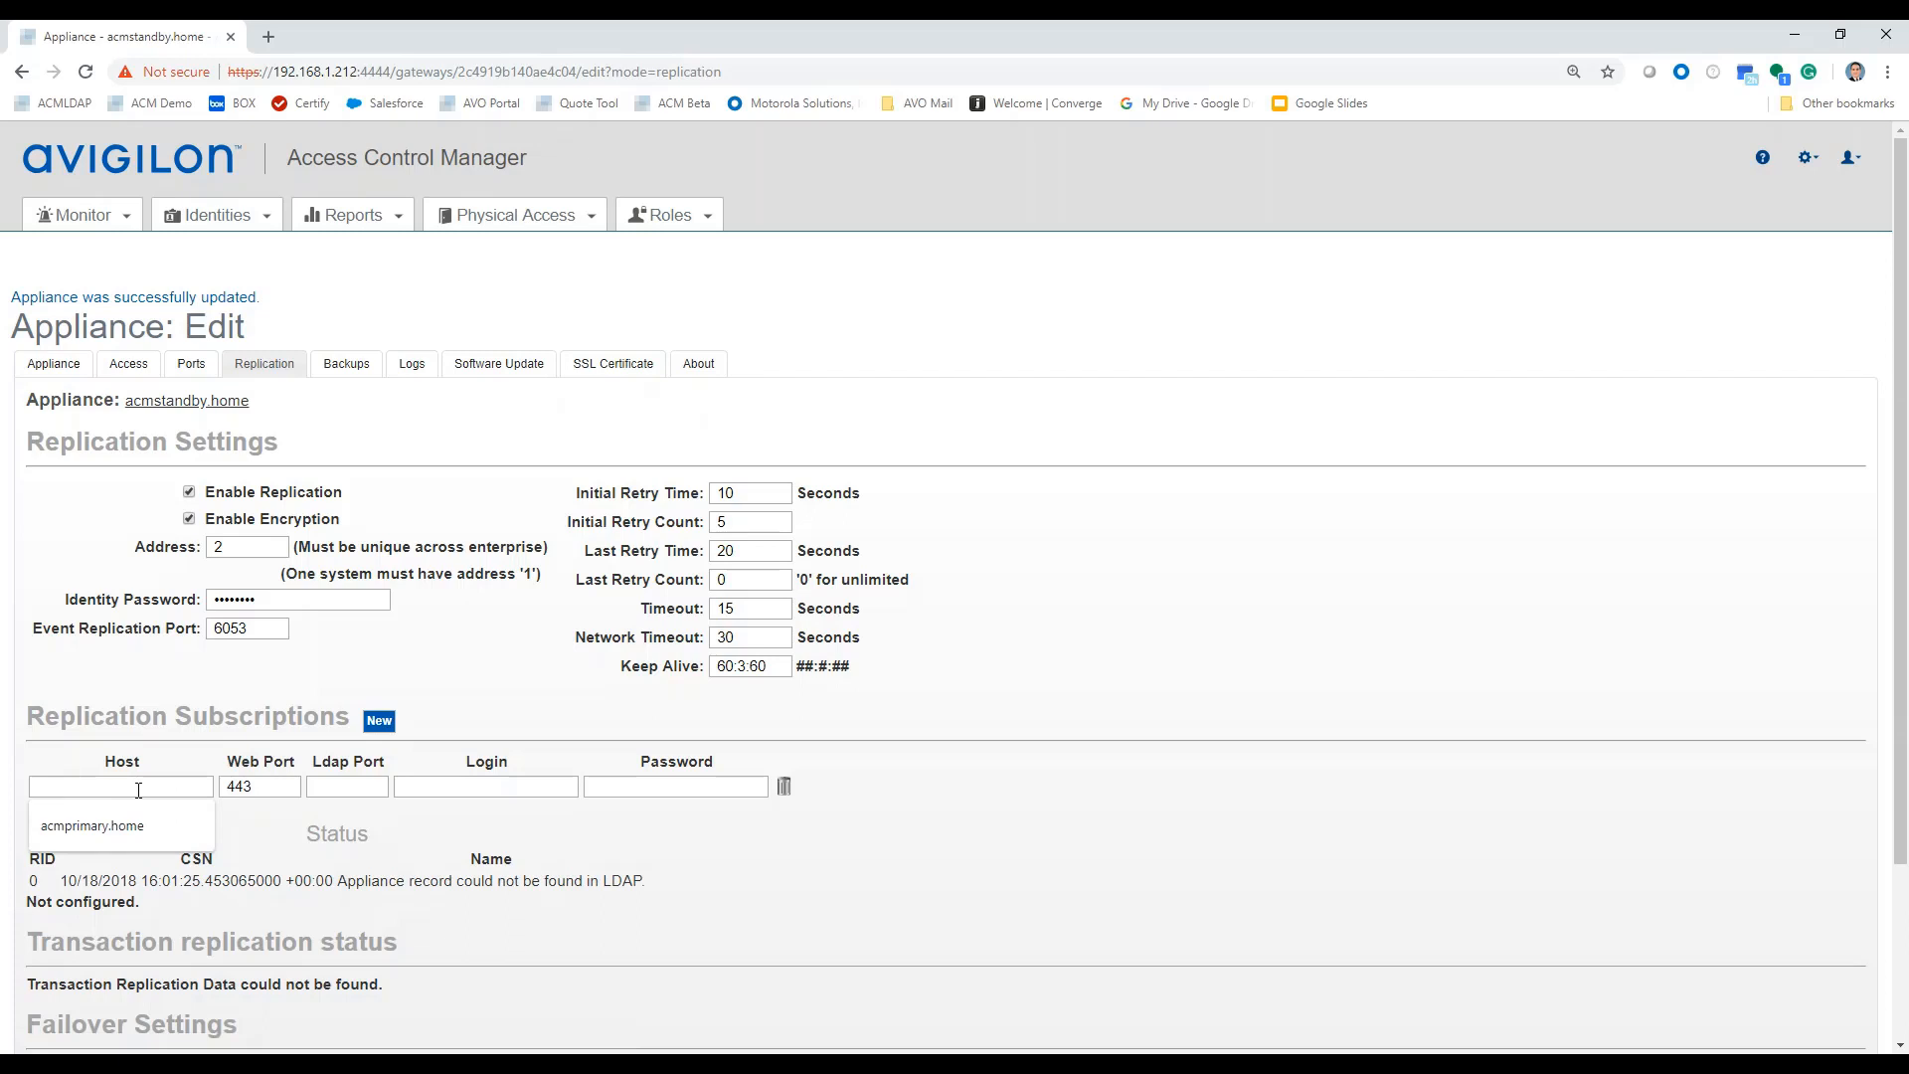
{"action": "left_click", "coordinate": [87, 826]}
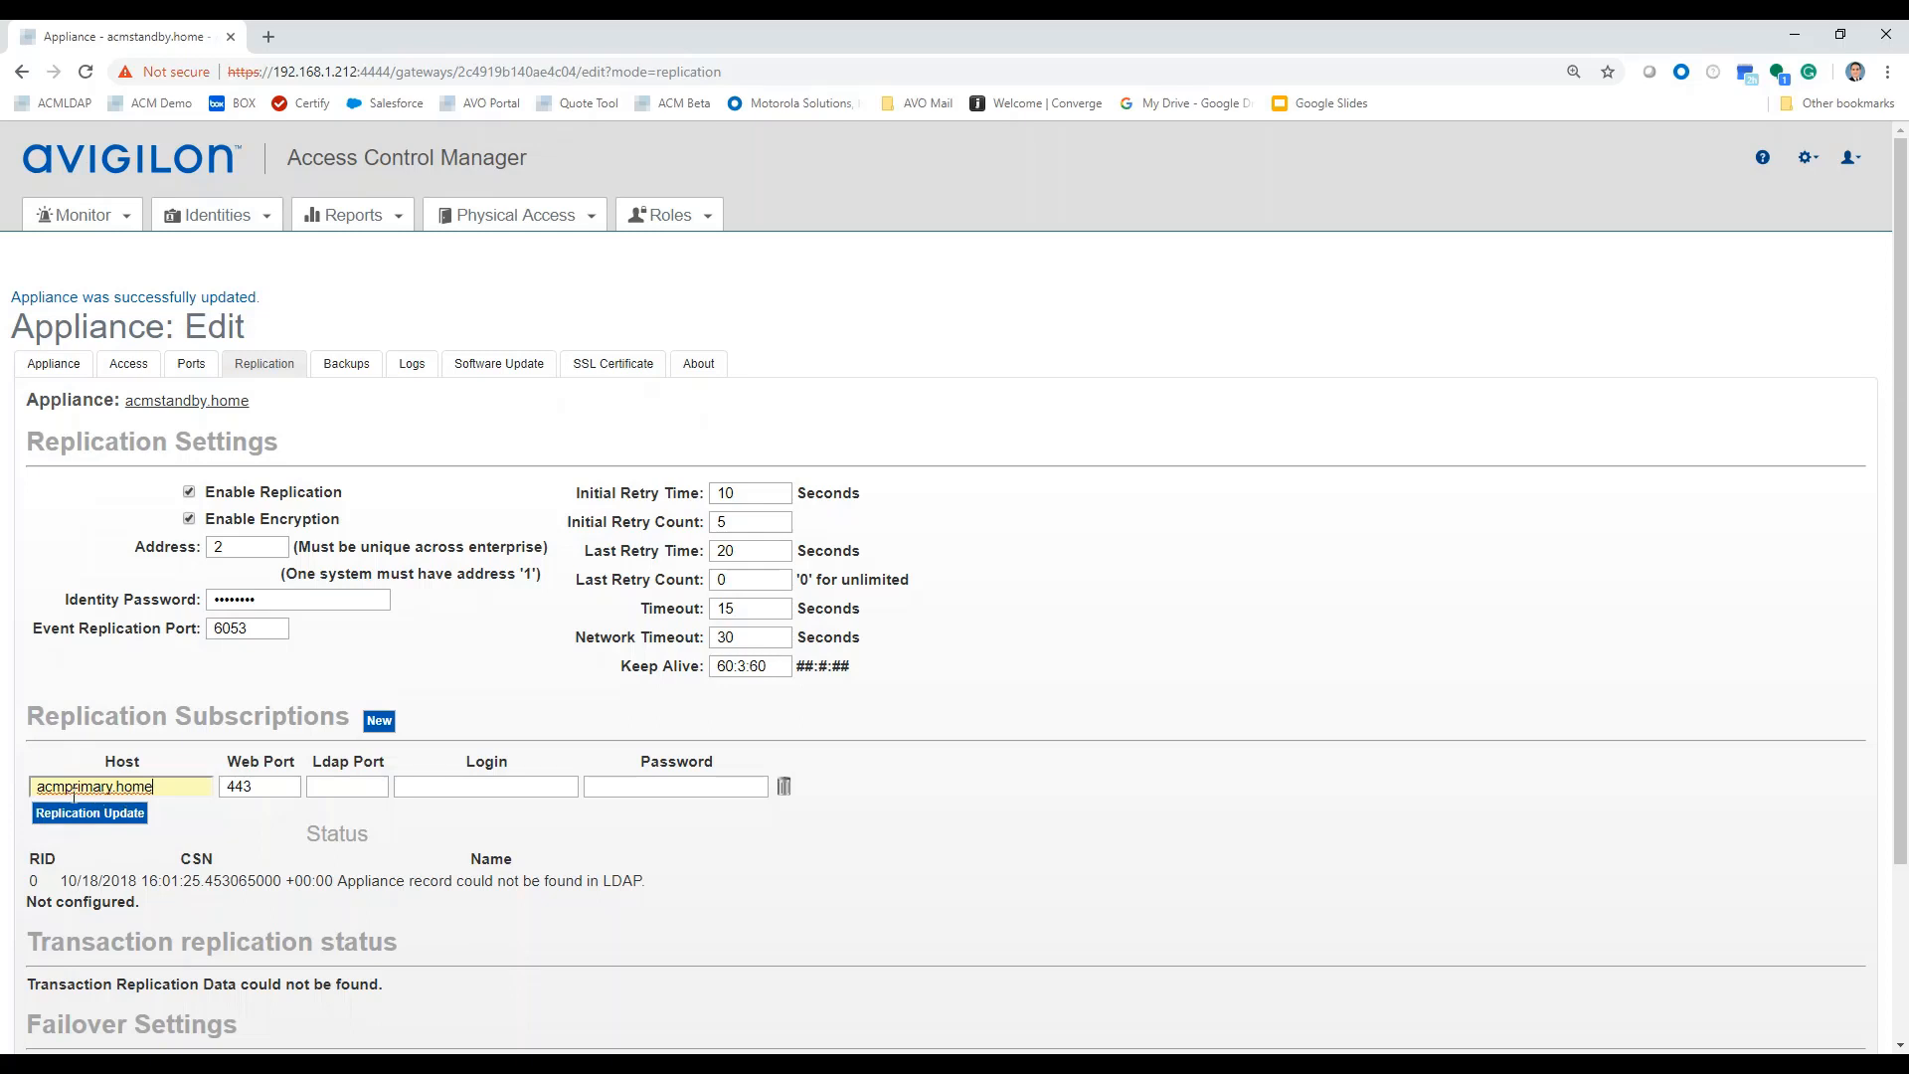
{"action": "left_click", "coordinate": [229, 787]}
{"action": "type", "text": "4"}
{"action": "left_click", "coordinate": [334, 785]}
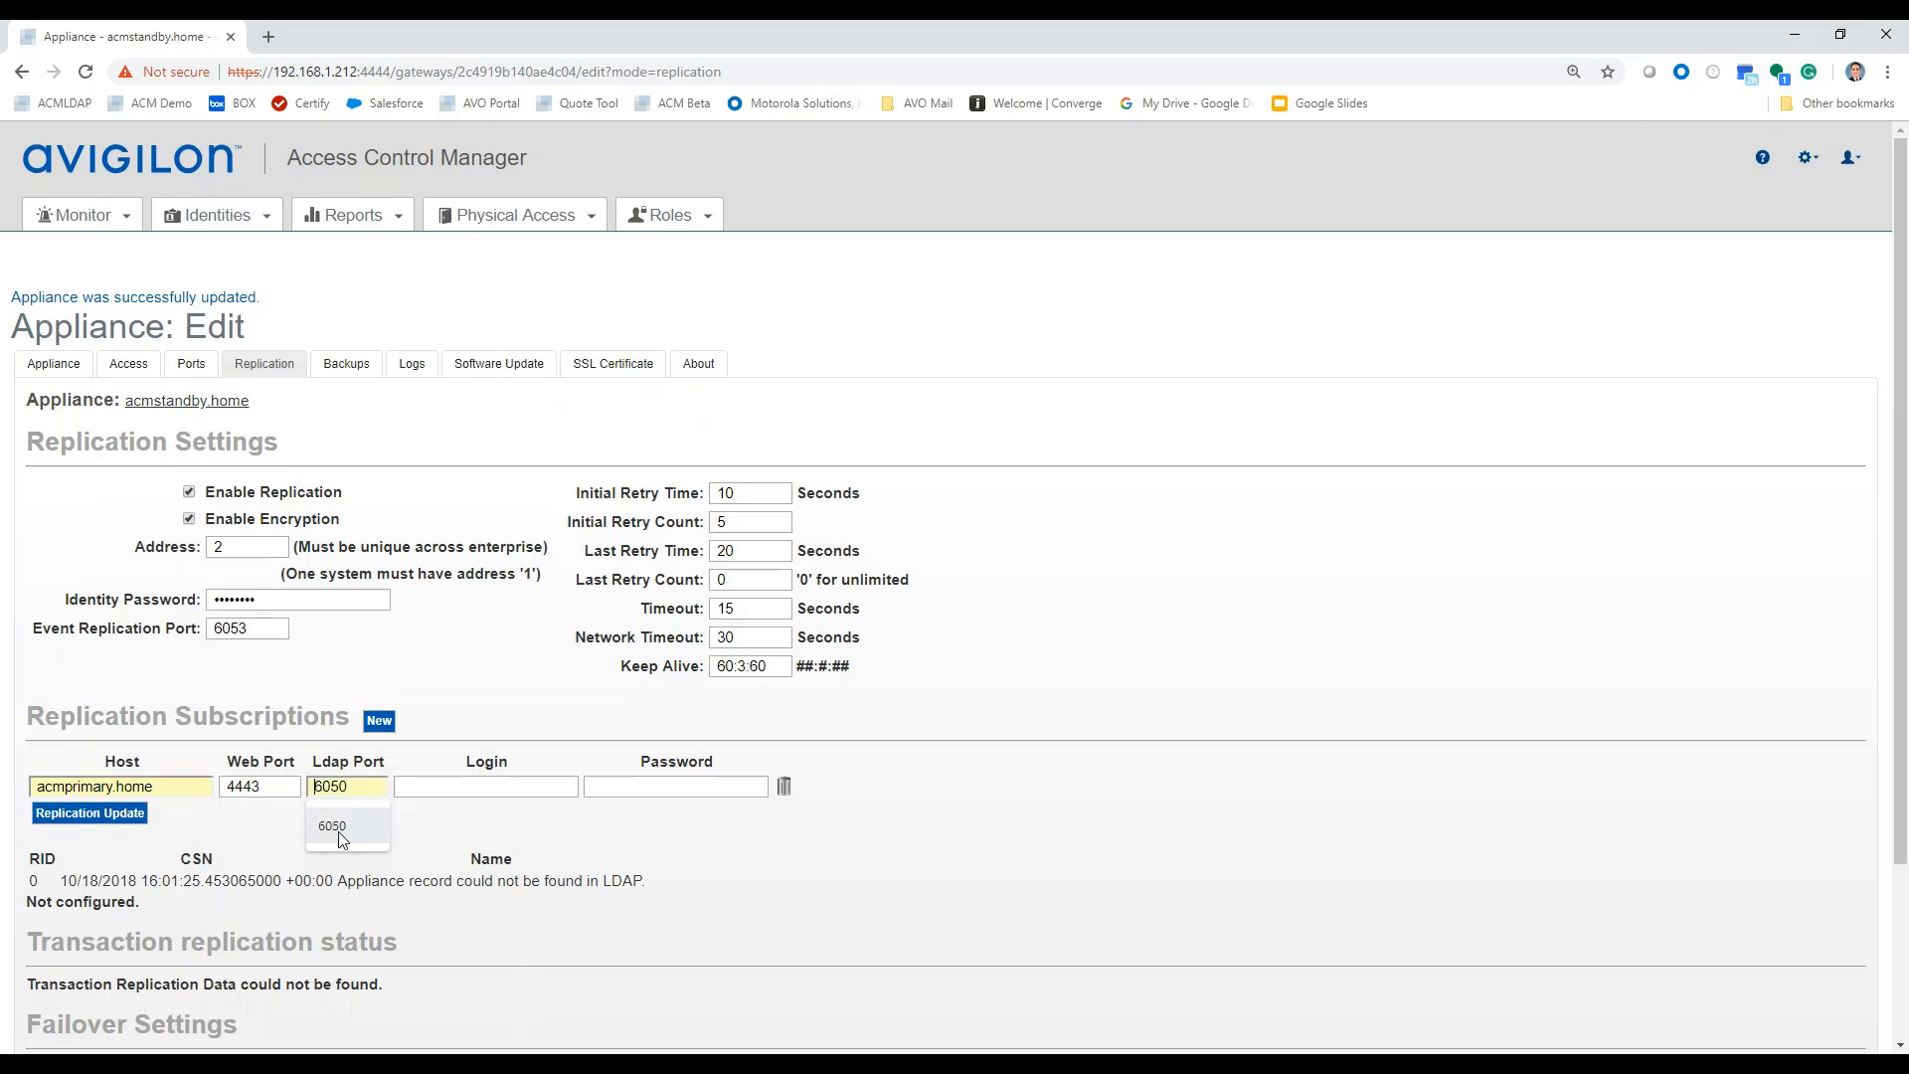
{"action": "left_click", "coordinate": [342, 831]}
{"action": "left_click", "coordinate": [447, 786]}
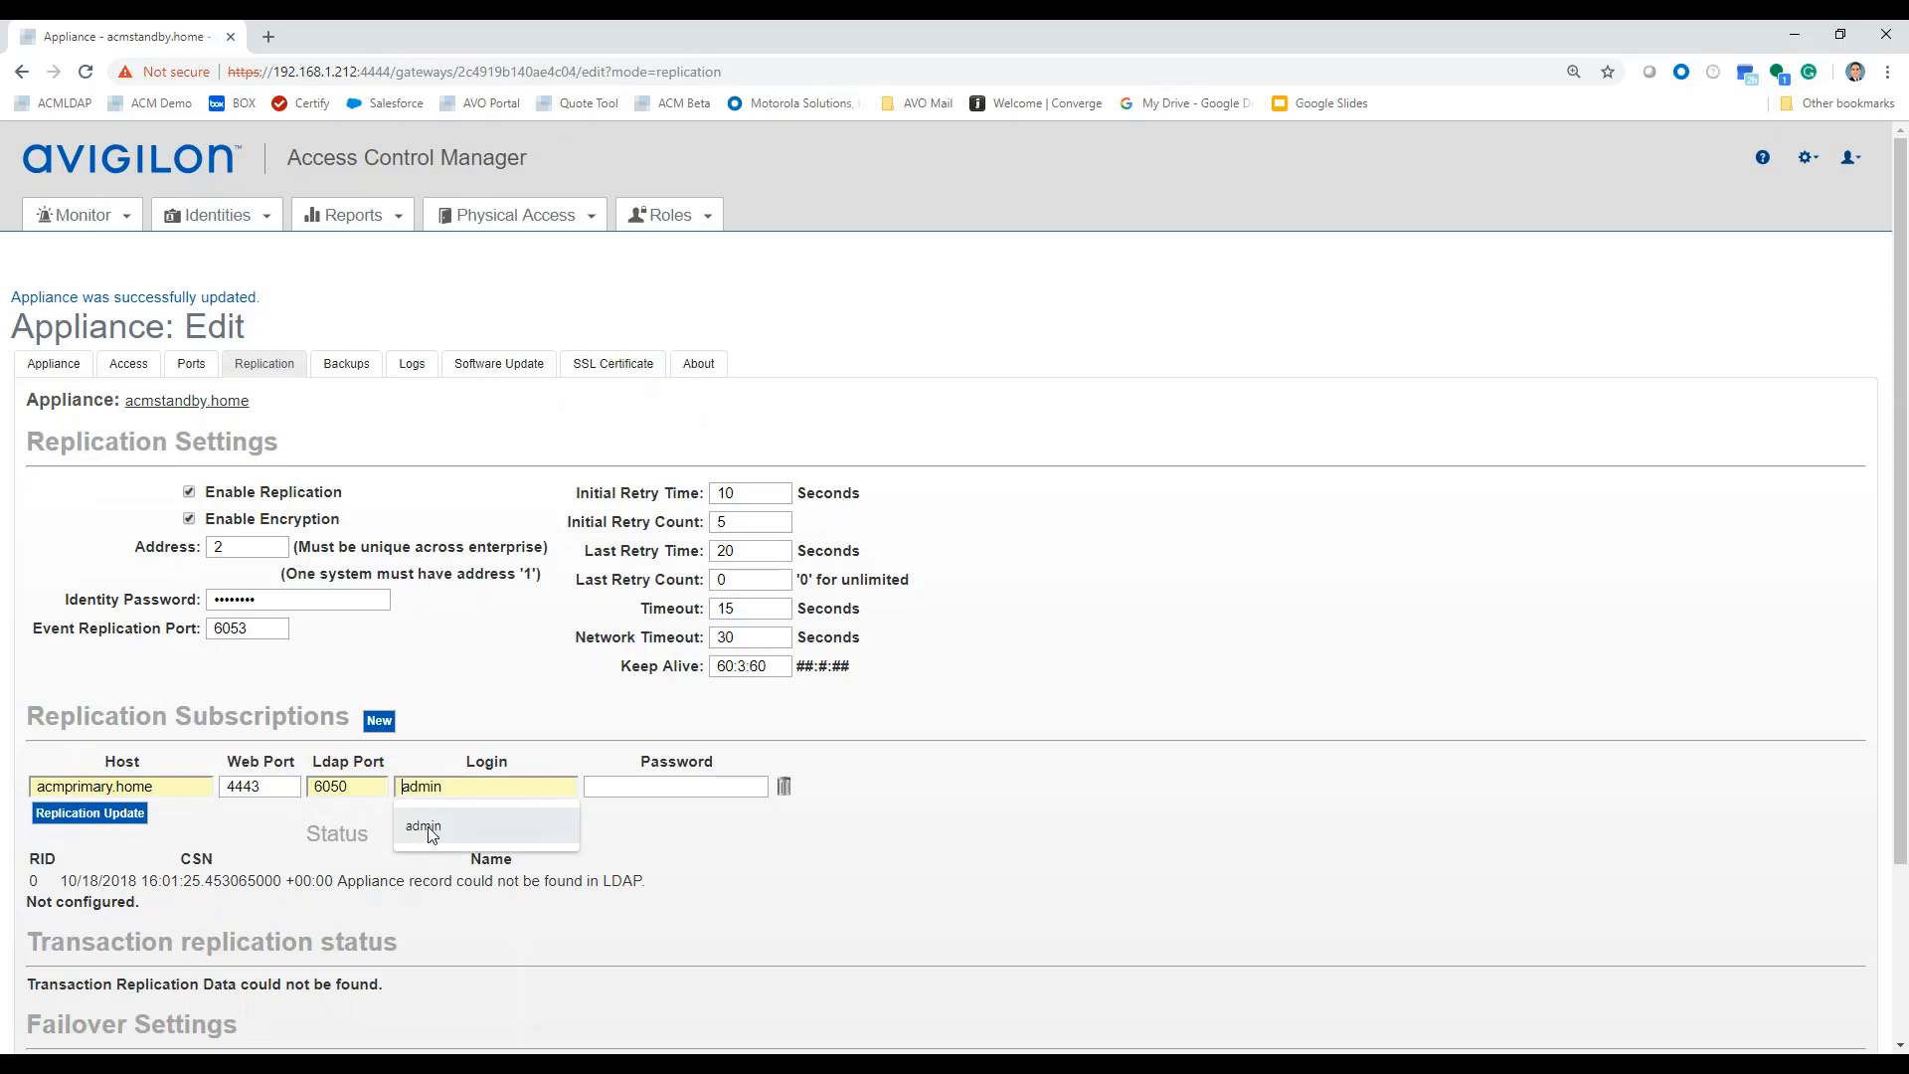
{"action": "left_click", "coordinate": [428, 826]}
{"action": "left_click", "coordinate": [653, 789]}
{"action": "type", "text": "a"}
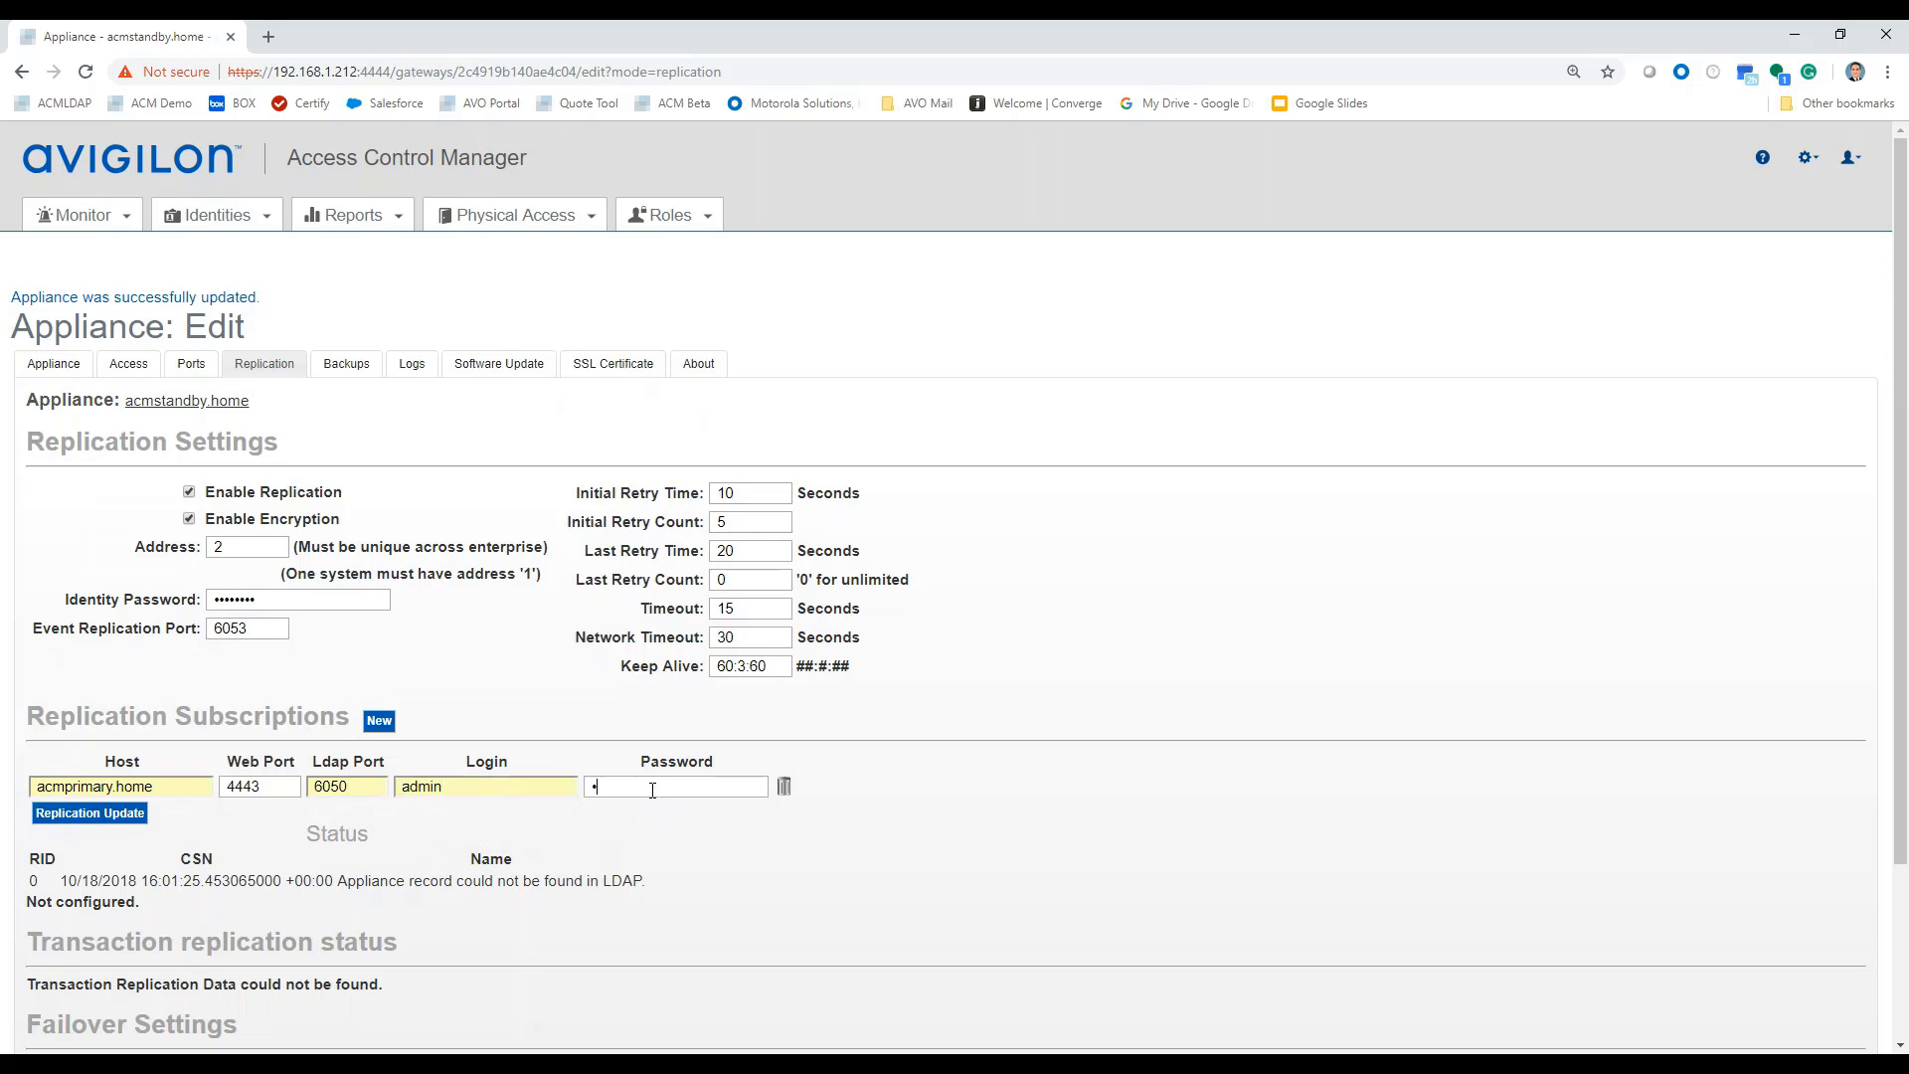
{"action": "type", "text": "dmin"}
{"action": "scroll", "coordinate": [549, 841], "scroll_direction": "down", "scroll_amount": 2}
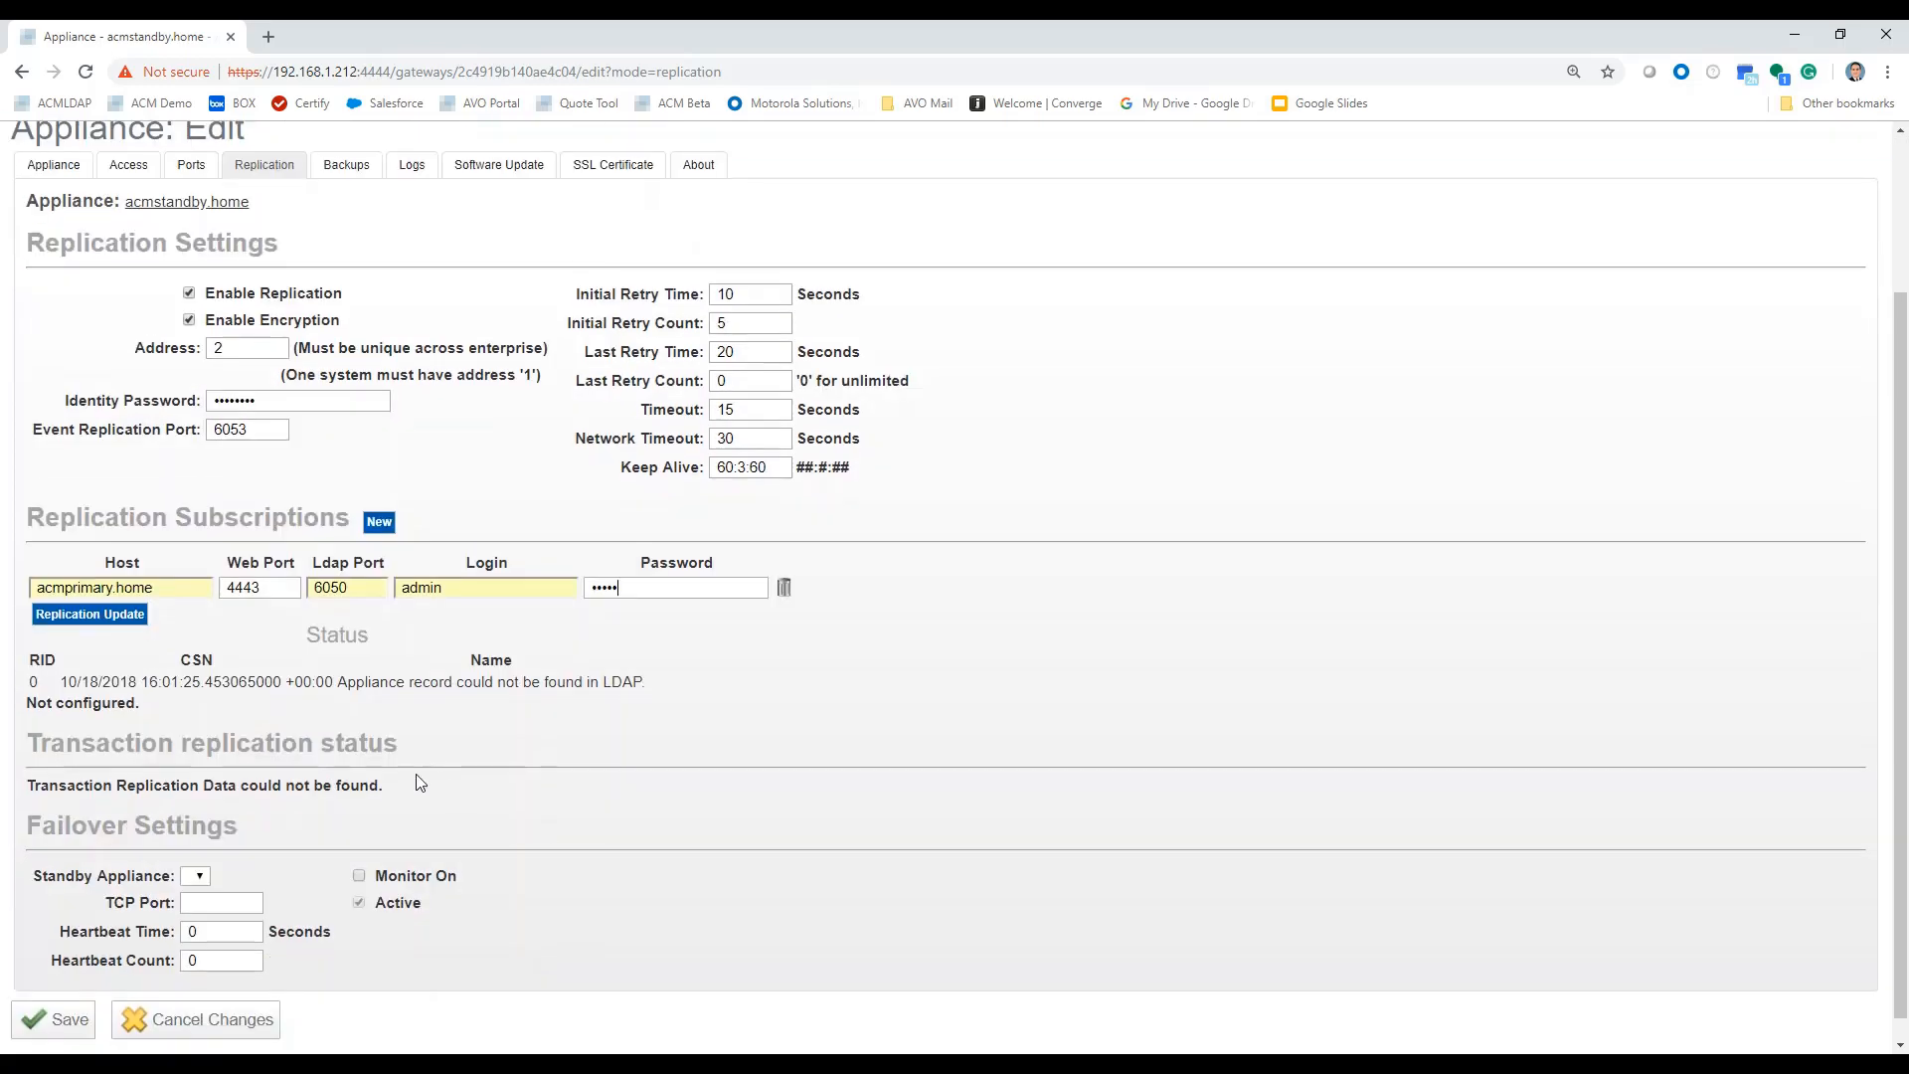
Save the subscription and continue once the Replication Setup Process Log finishes.
{"action": "left_click", "coordinate": [46, 1024]}
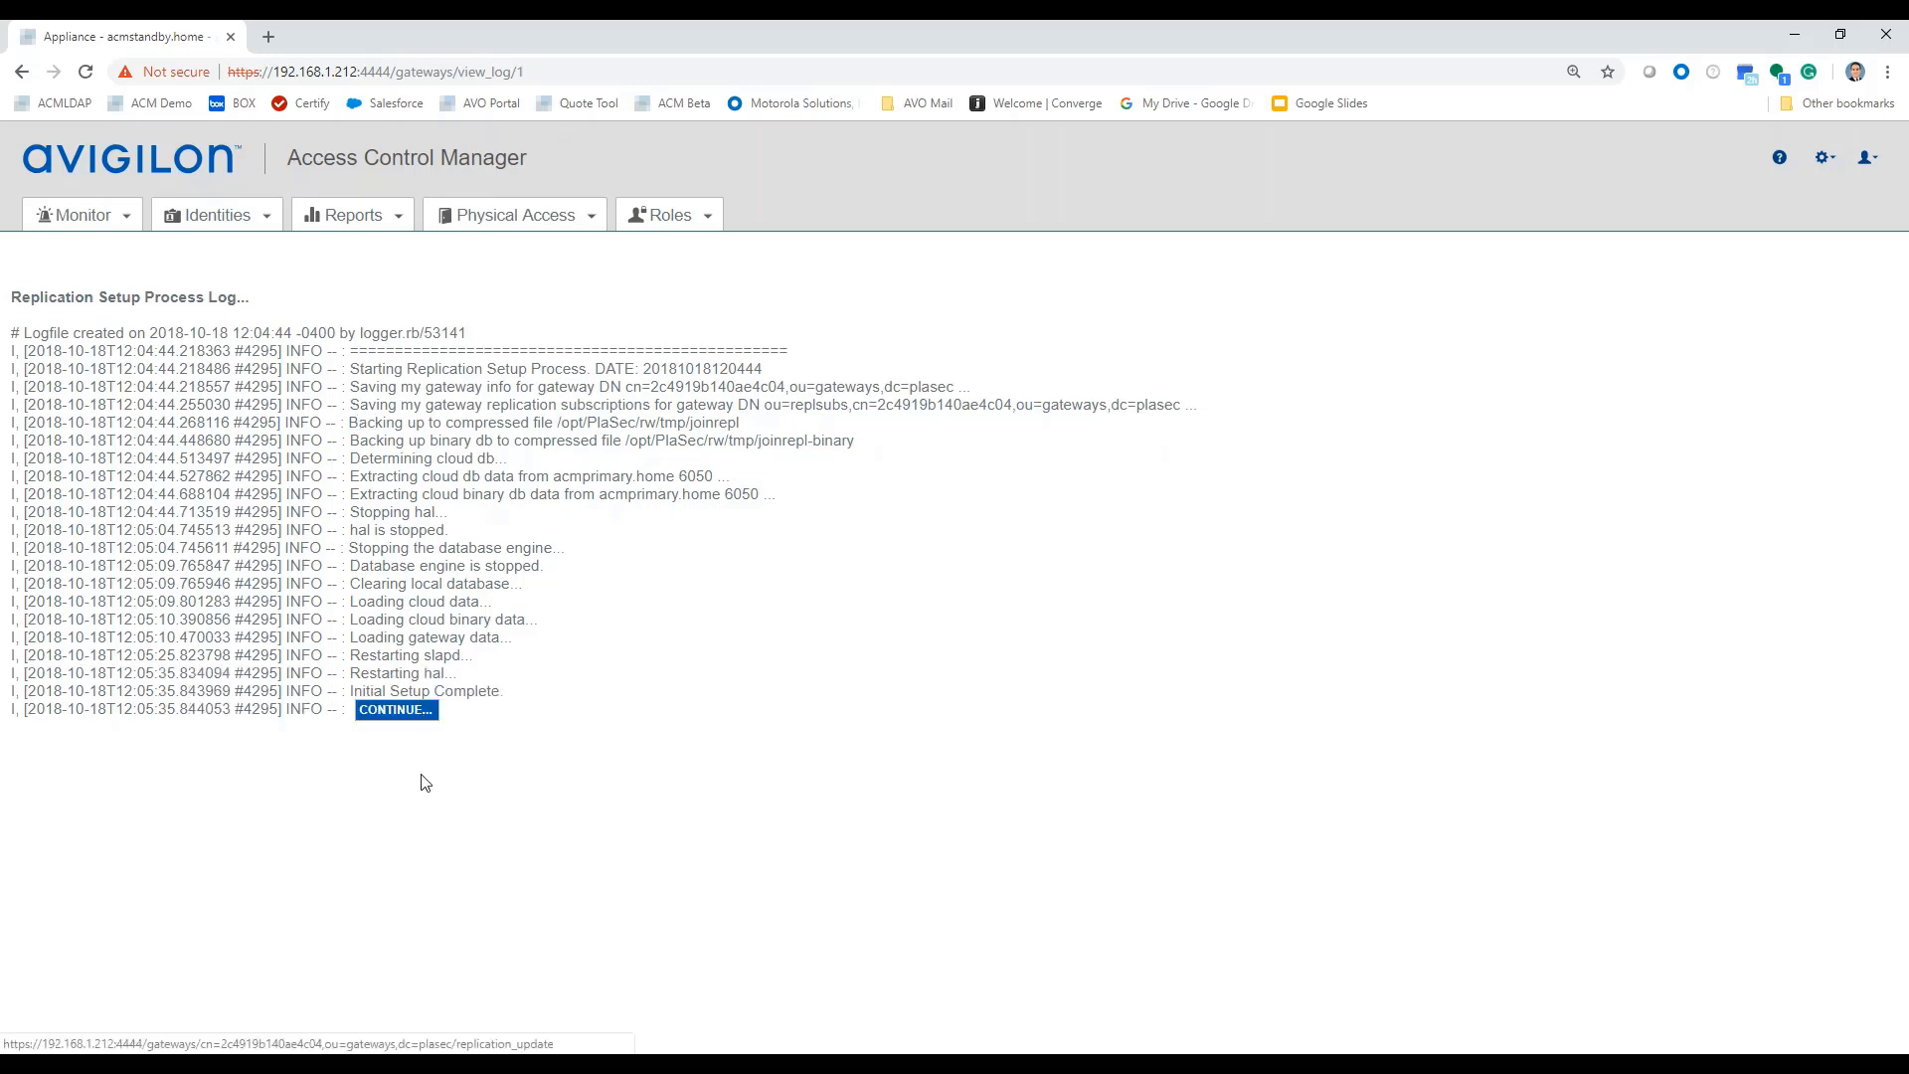
{"action": "left_click", "coordinate": [396, 712]}
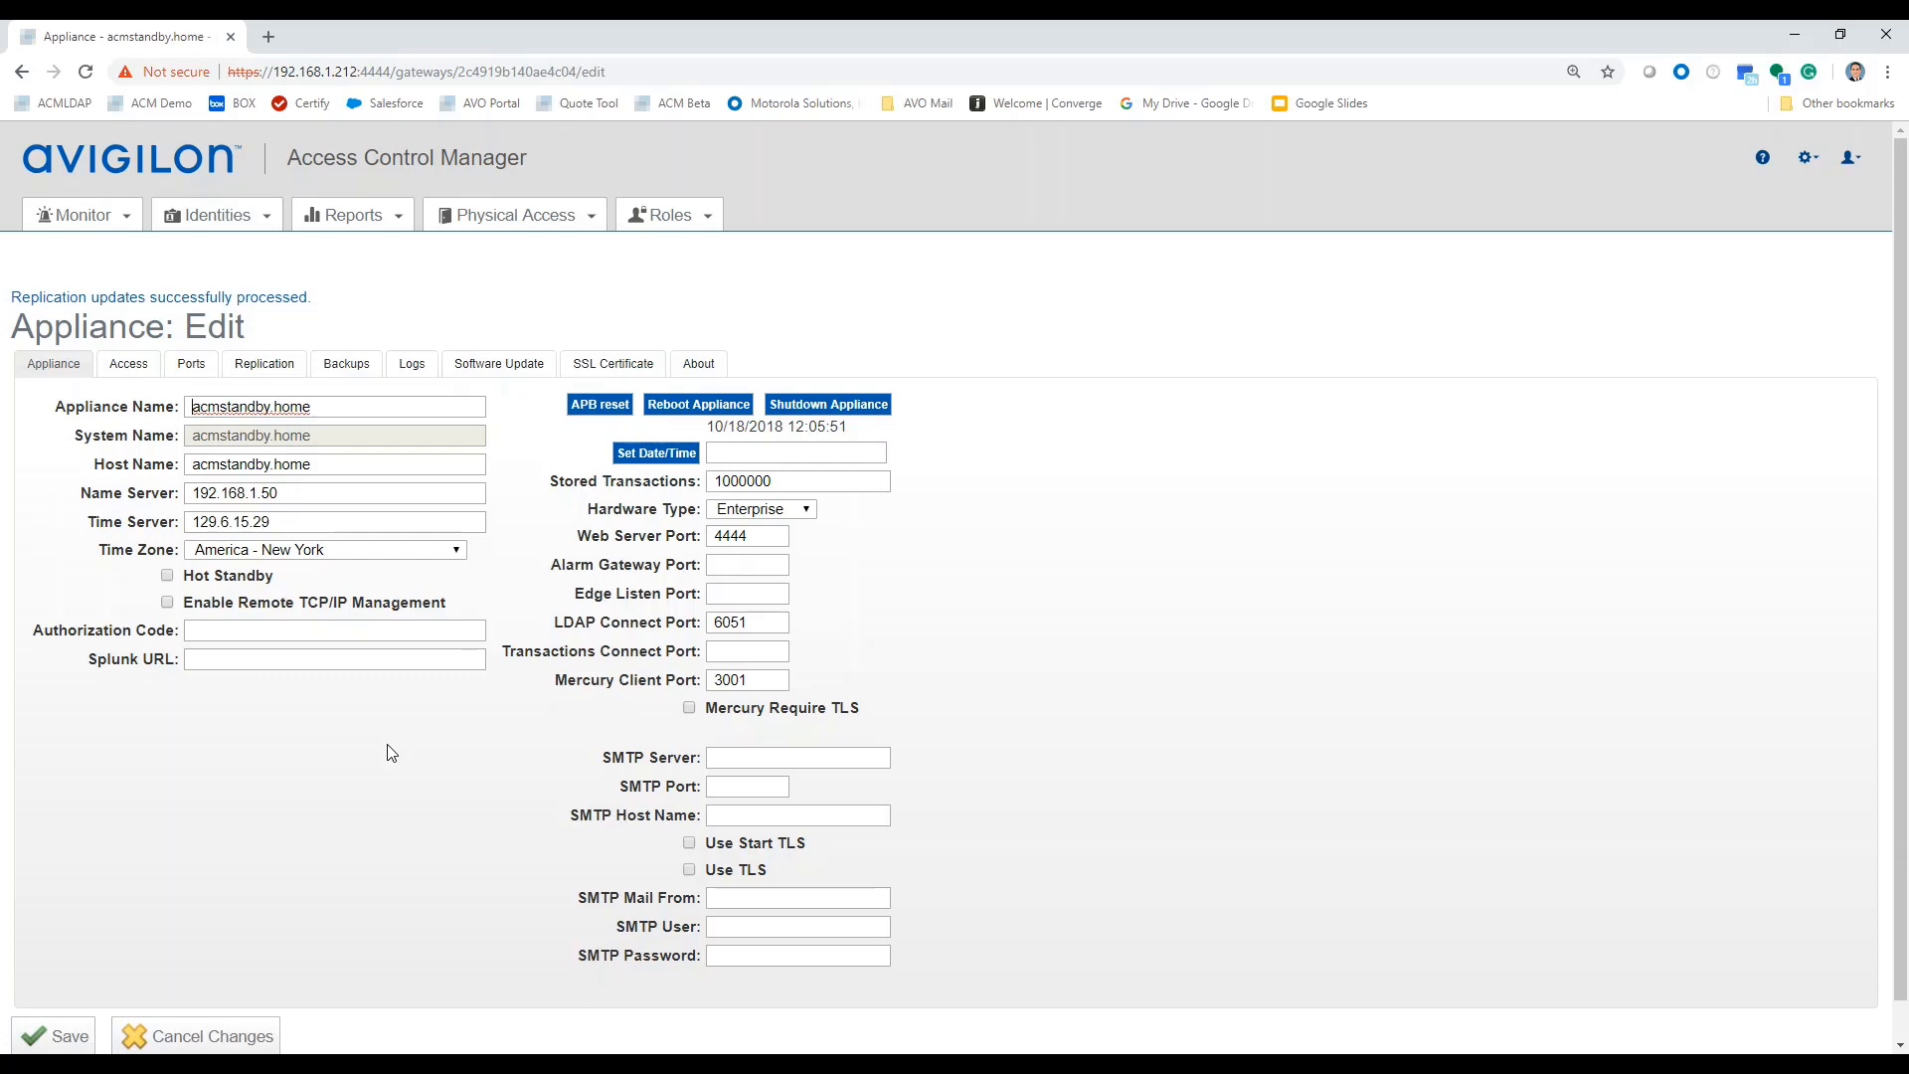
Review the standby's replication status listing acmprimary.home and acmstandby.home, with an entry for acmprimary.home:6050.
{"action": "left_click", "coordinate": [269, 368]}
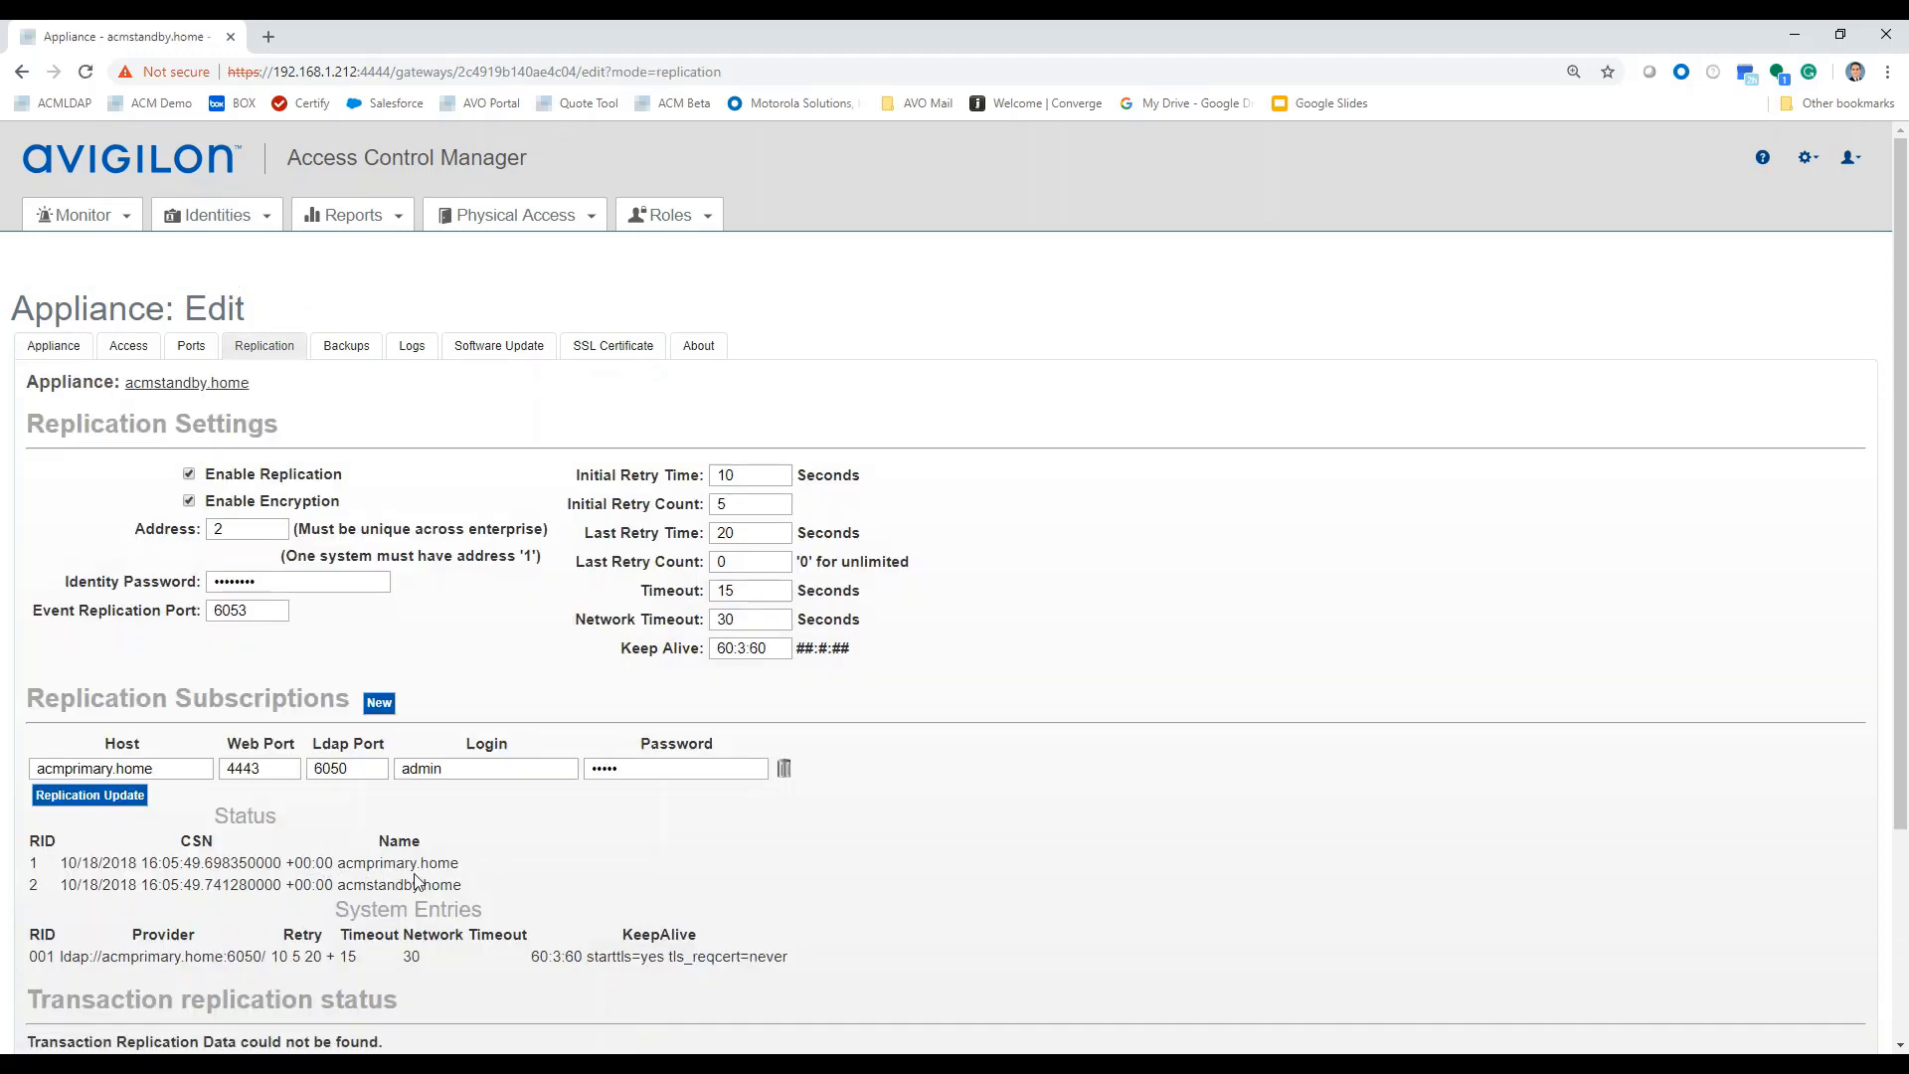
{"action": "scroll", "coordinate": [471, 881], "scroll_direction": "down", "scroll_amount": 1}
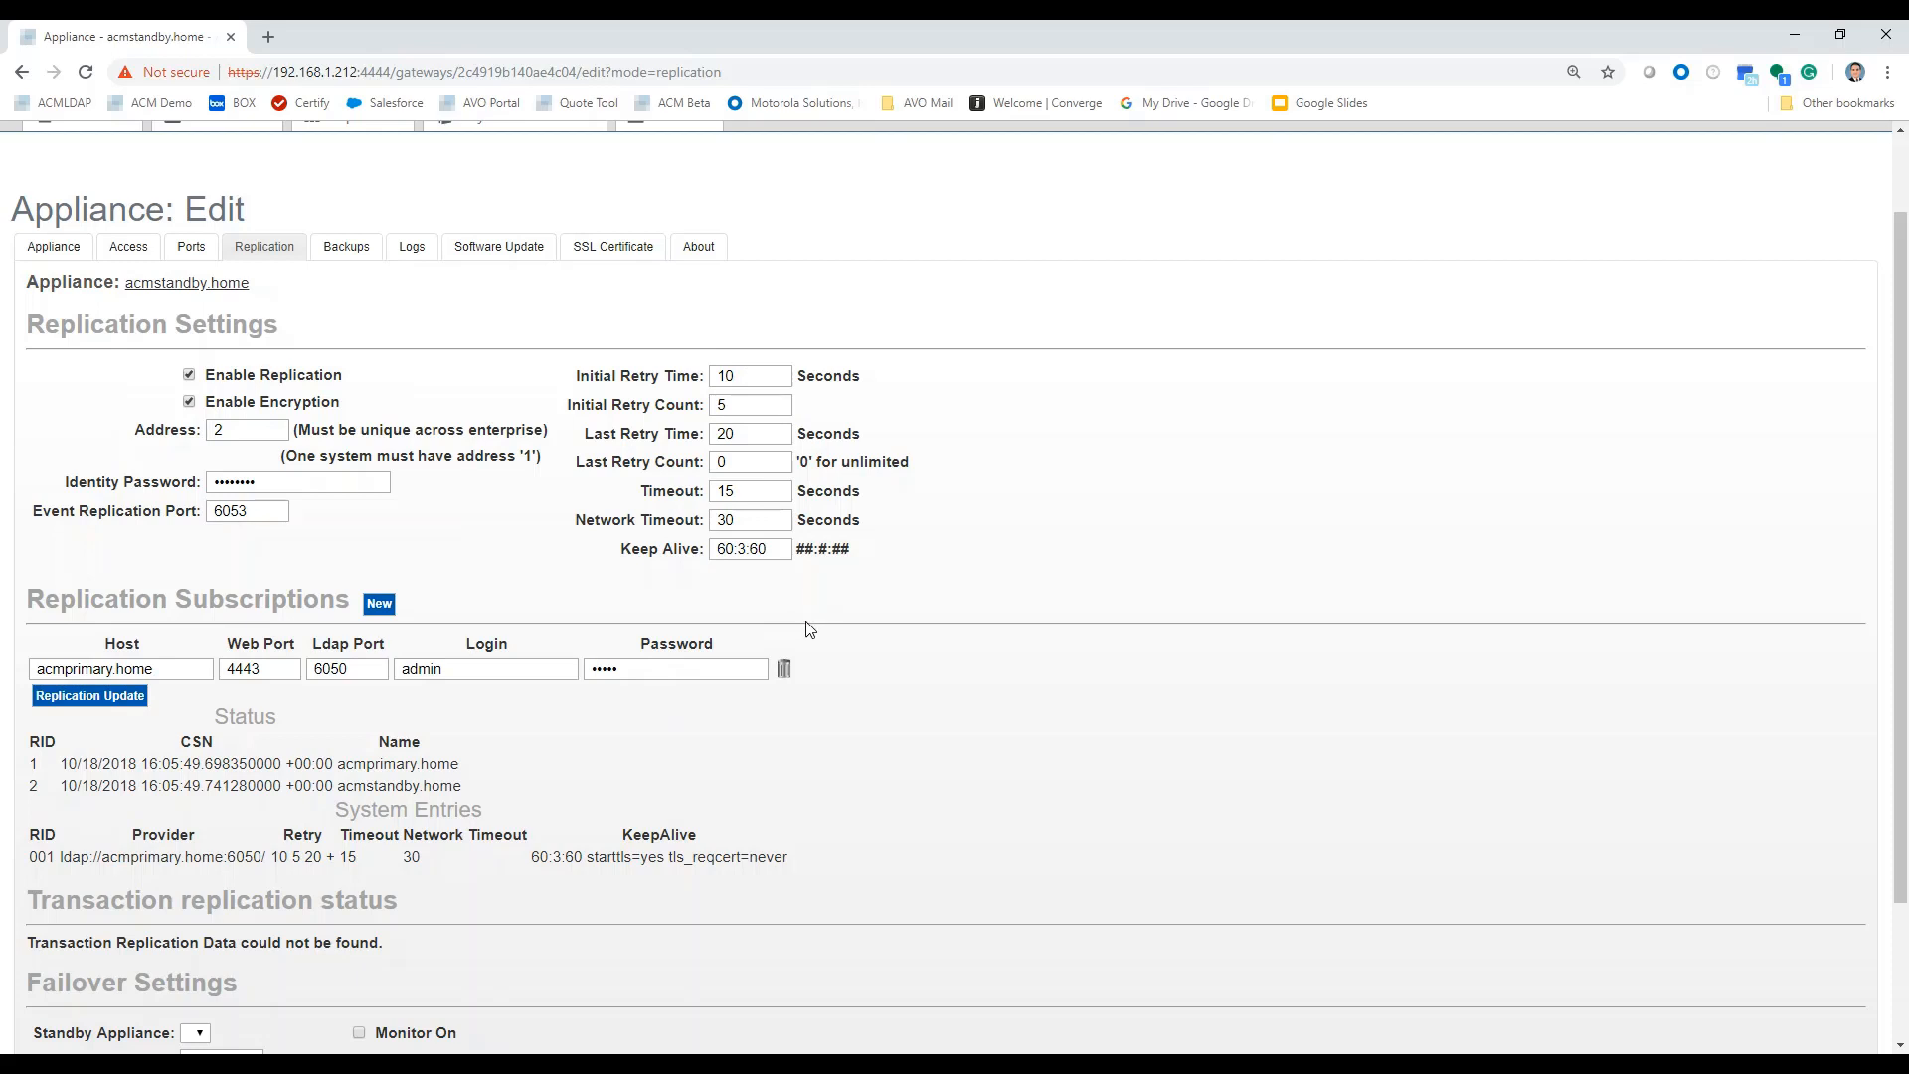
{"action": "scroll", "coordinate": [497, 633], "scroll_direction": "down", "scroll_amount": 2}
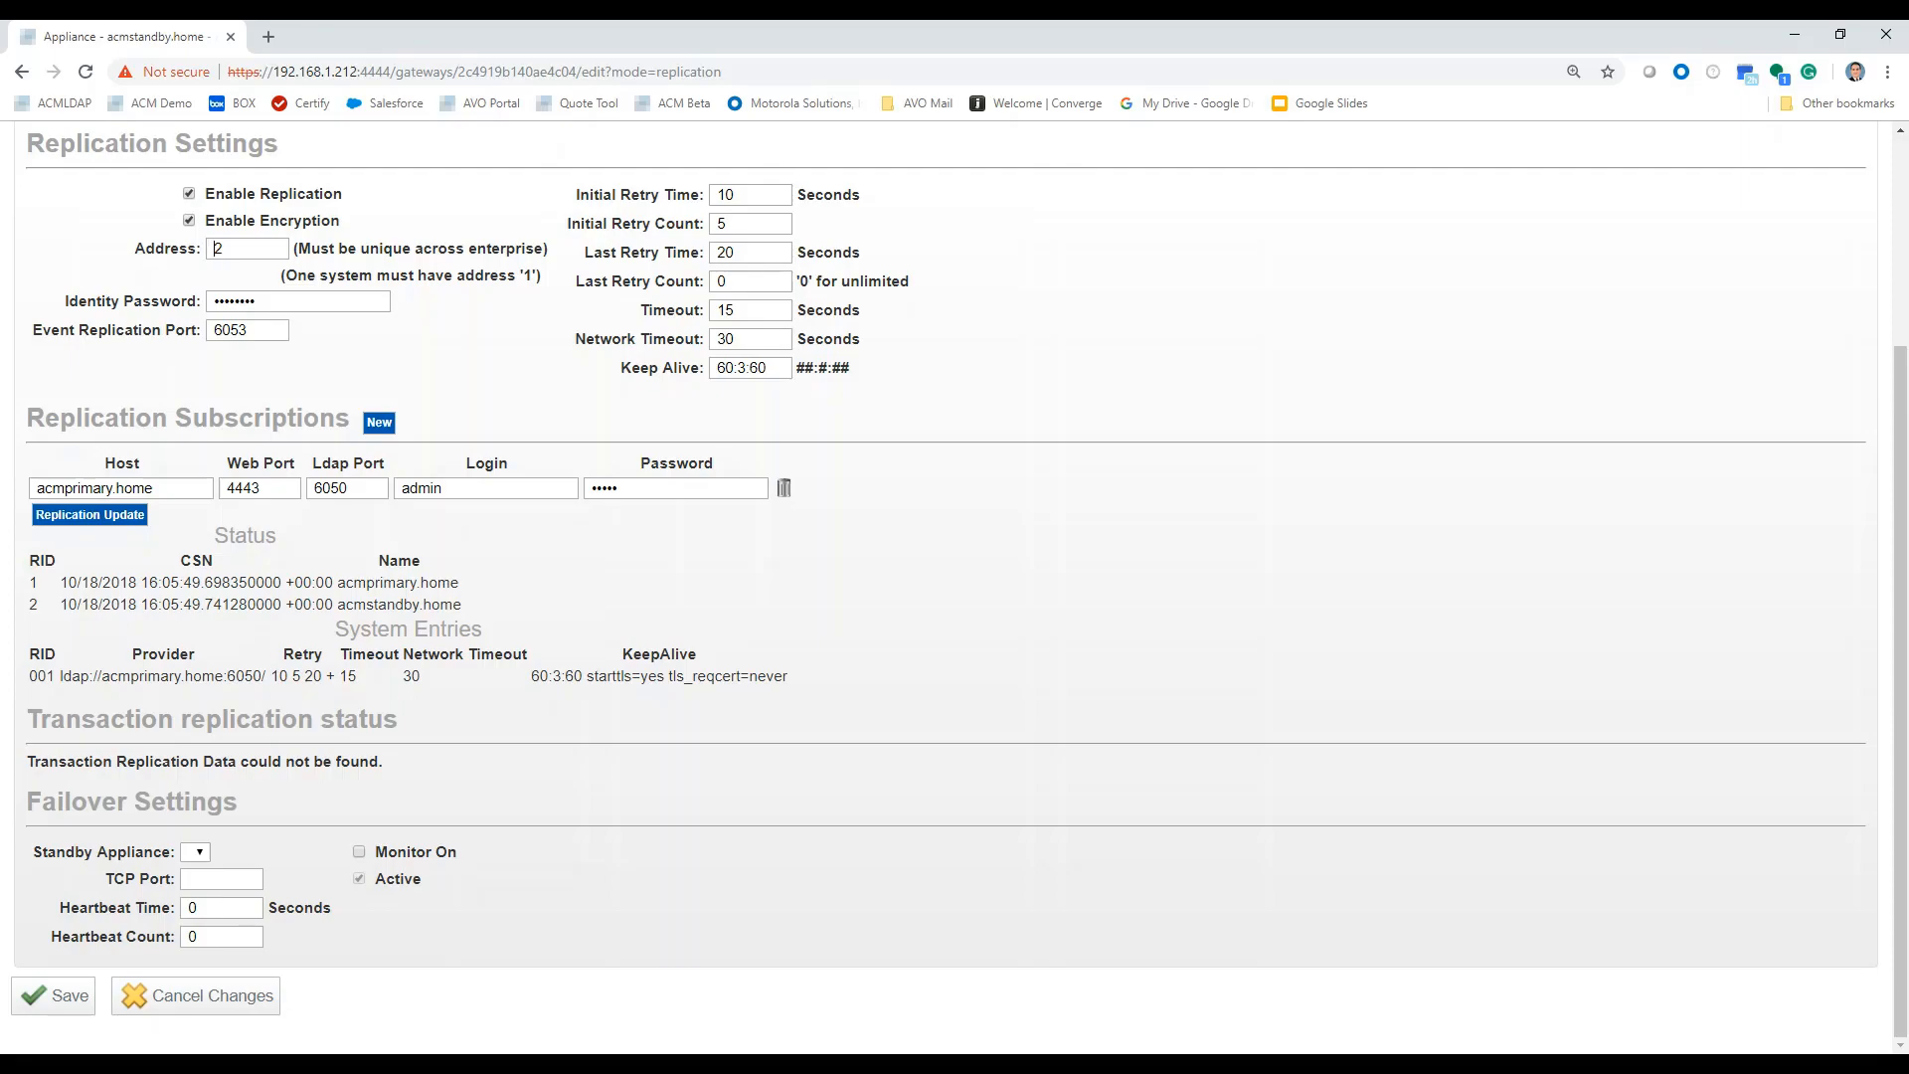
On the primary's Firefox console, bring up the Appliances list showing acmprimary.home and acmstandby.home.
{"action": "left_click", "coordinate": [317, 1066]}
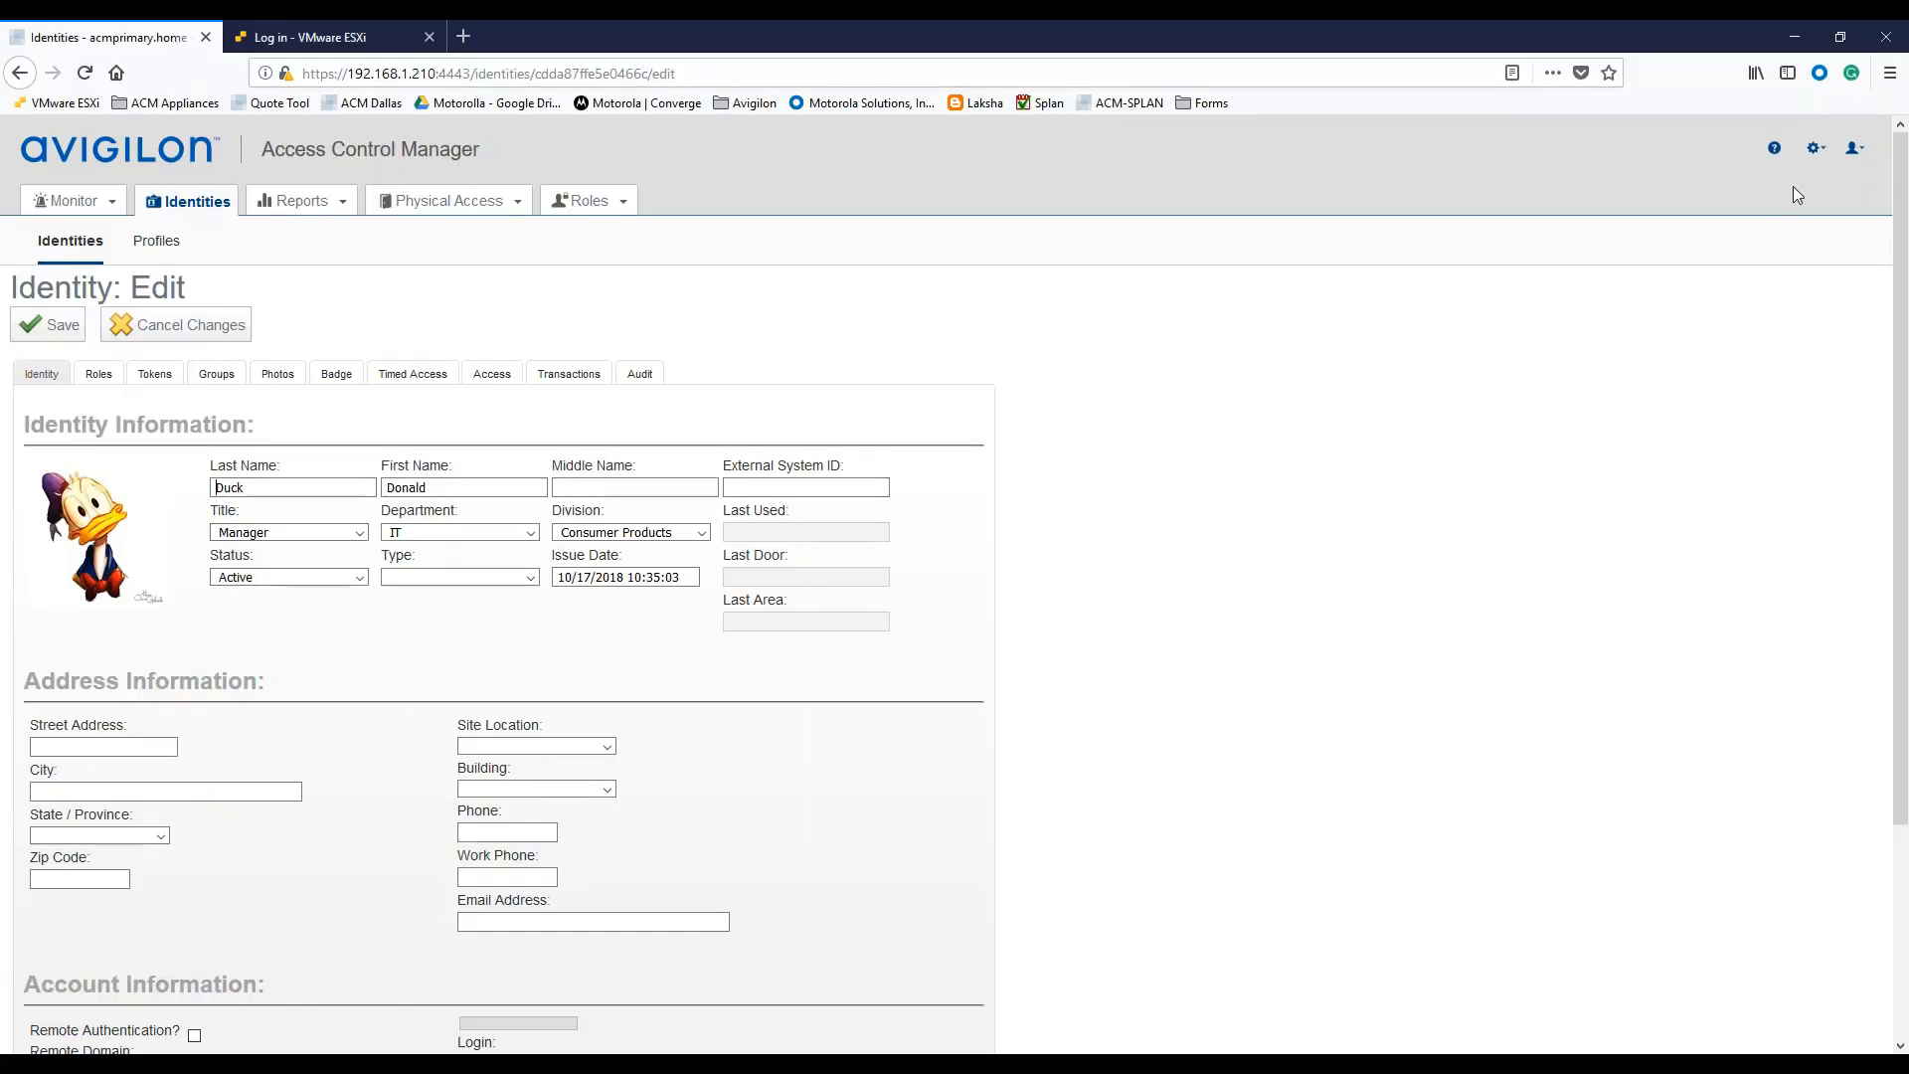
{"action": "left_click", "coordinate": [1816, 148]}
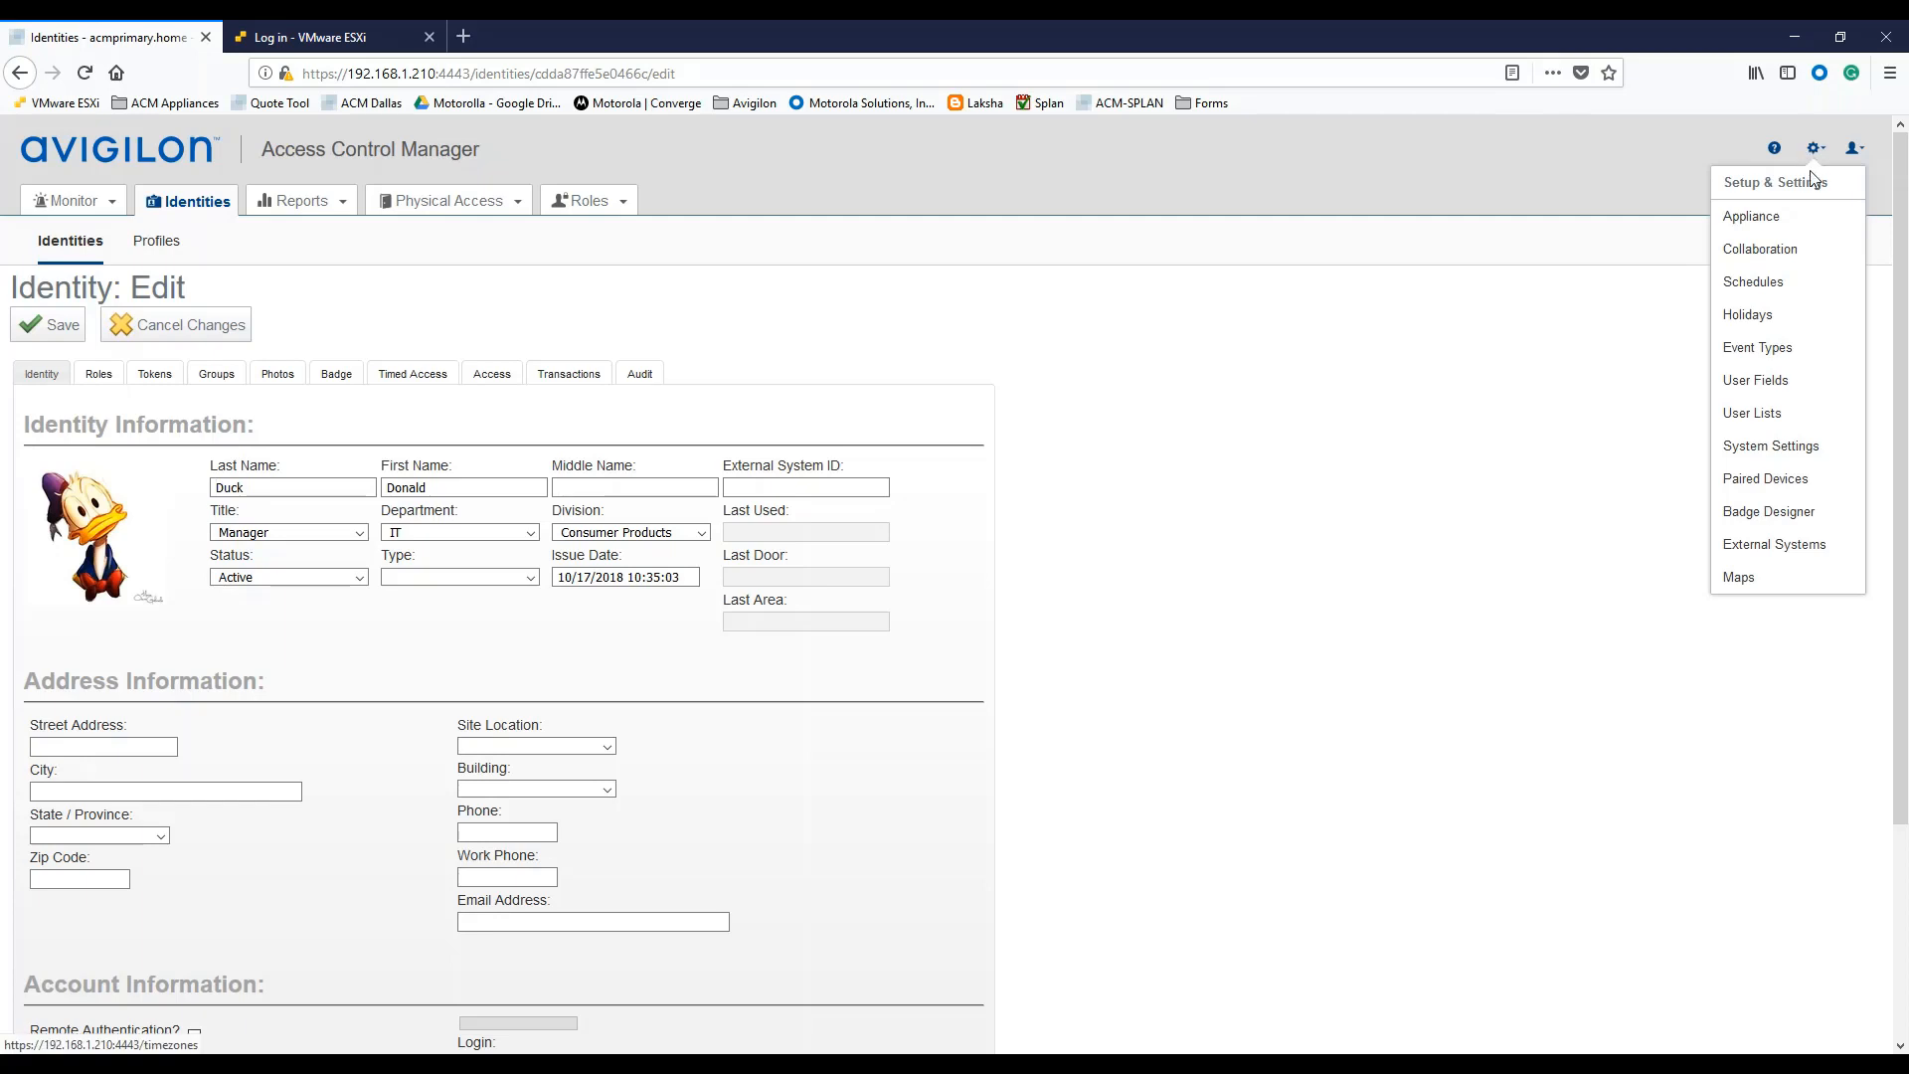
{"action": "left_click", "coordinate": [1754, 219]}
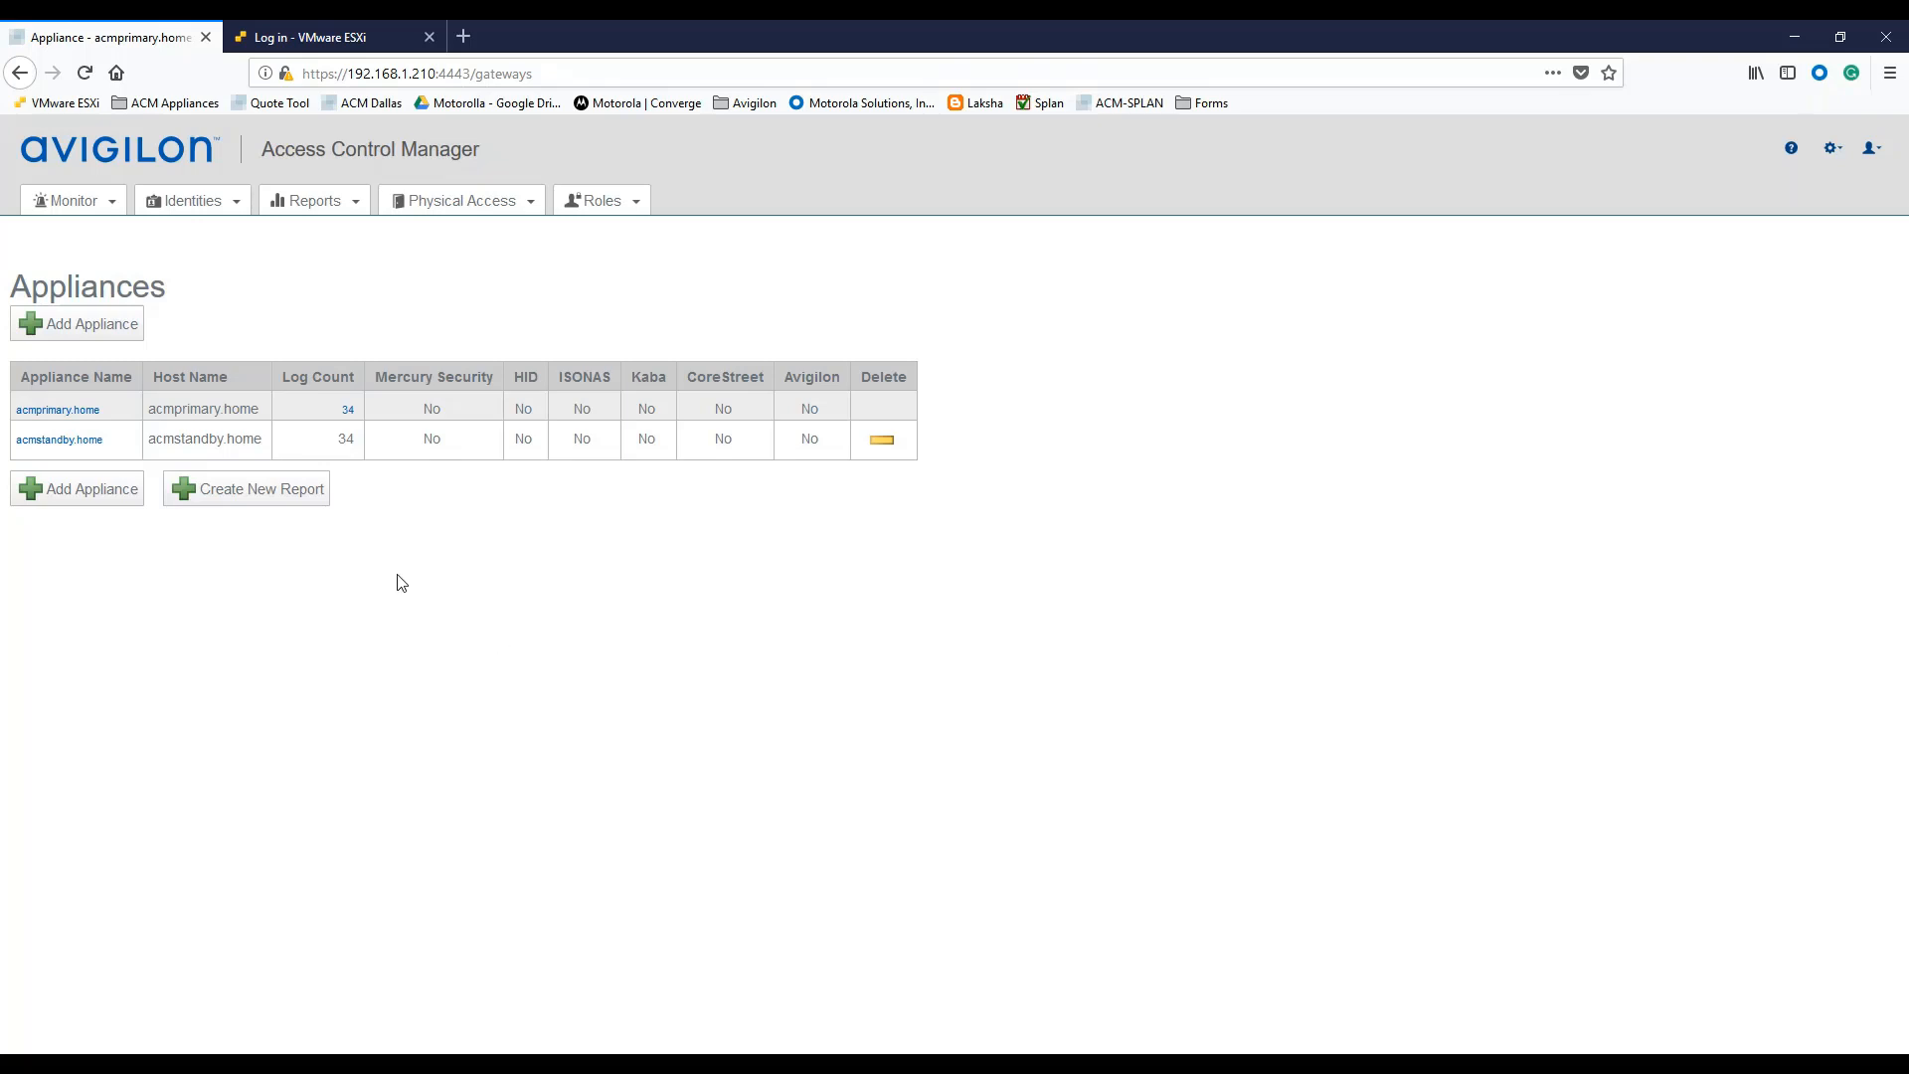
Review acmprimary.home's replication subscription to acmstandby.home on web port 4444 and LDAP port 6051.
{"action": "left_click", "coordinate": [60, 412]}
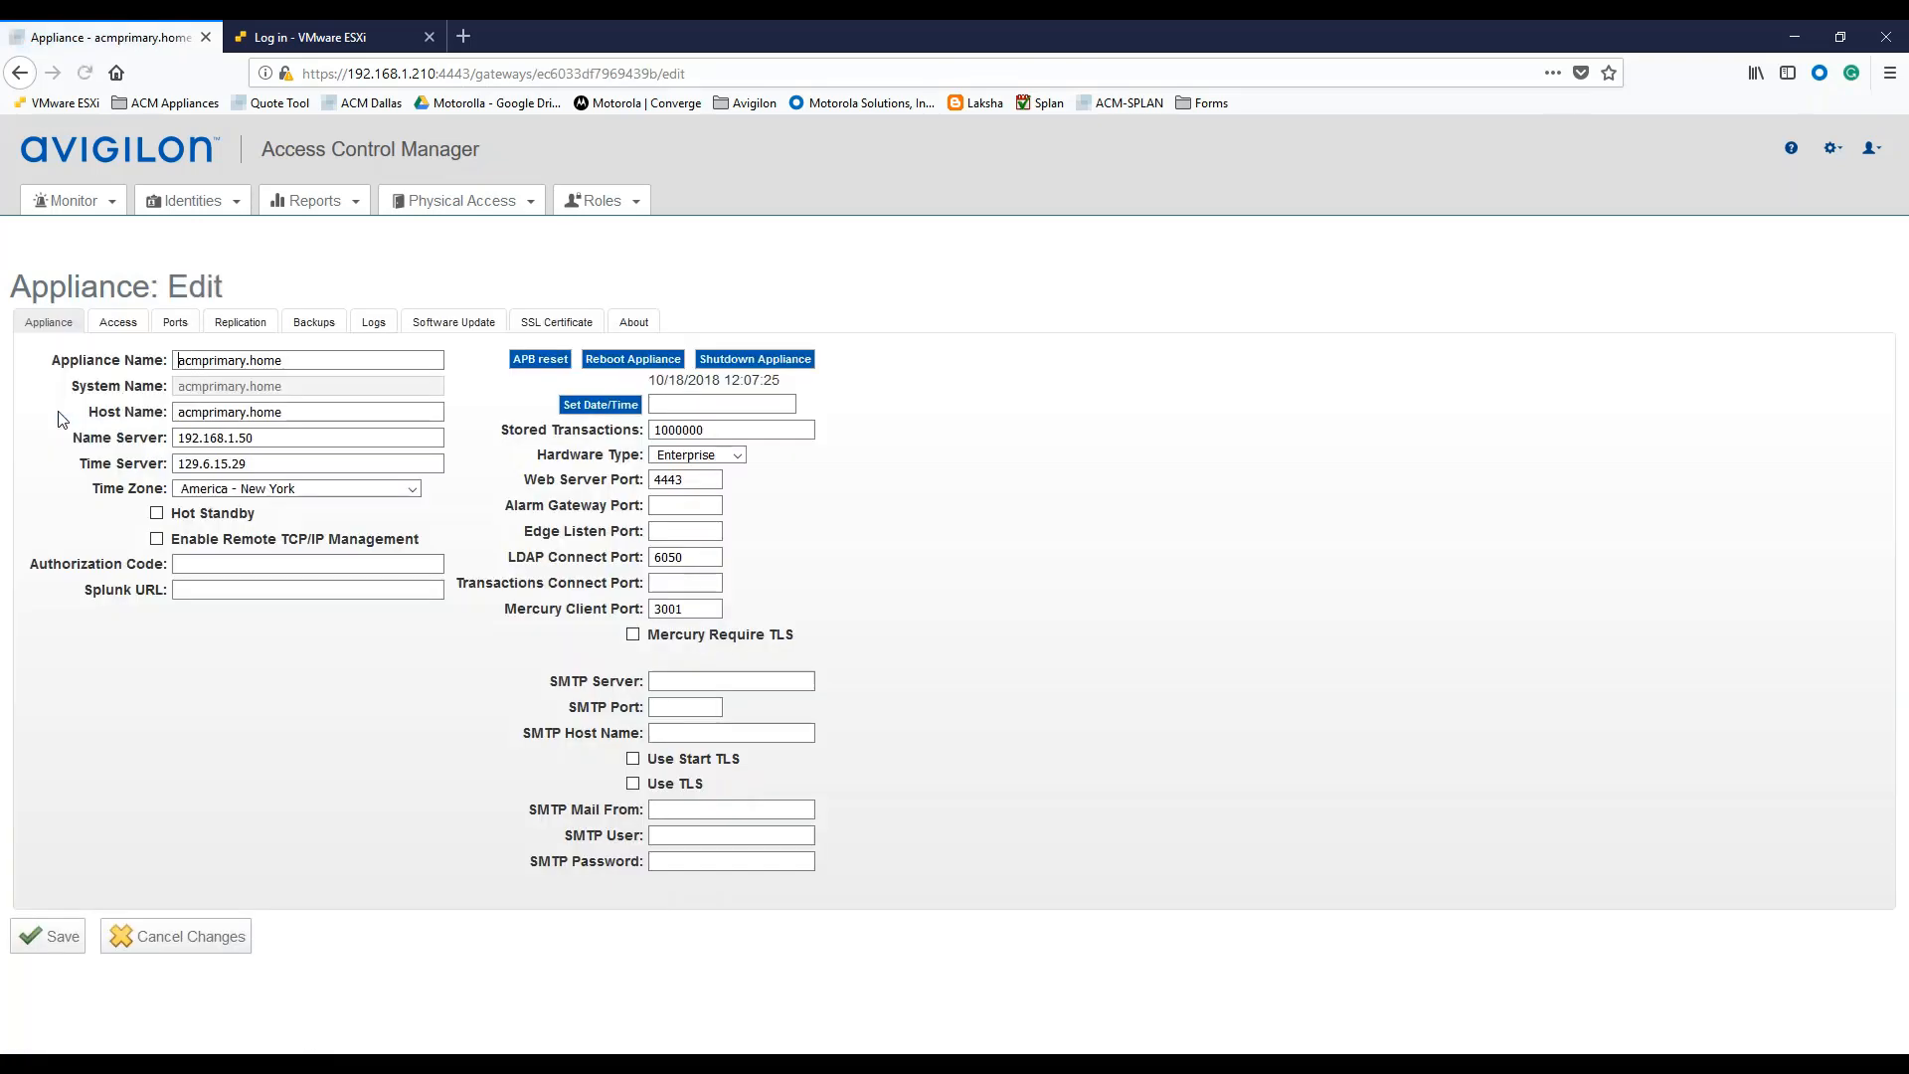
{"action": "left_click", "coordinate": [239, 323]}
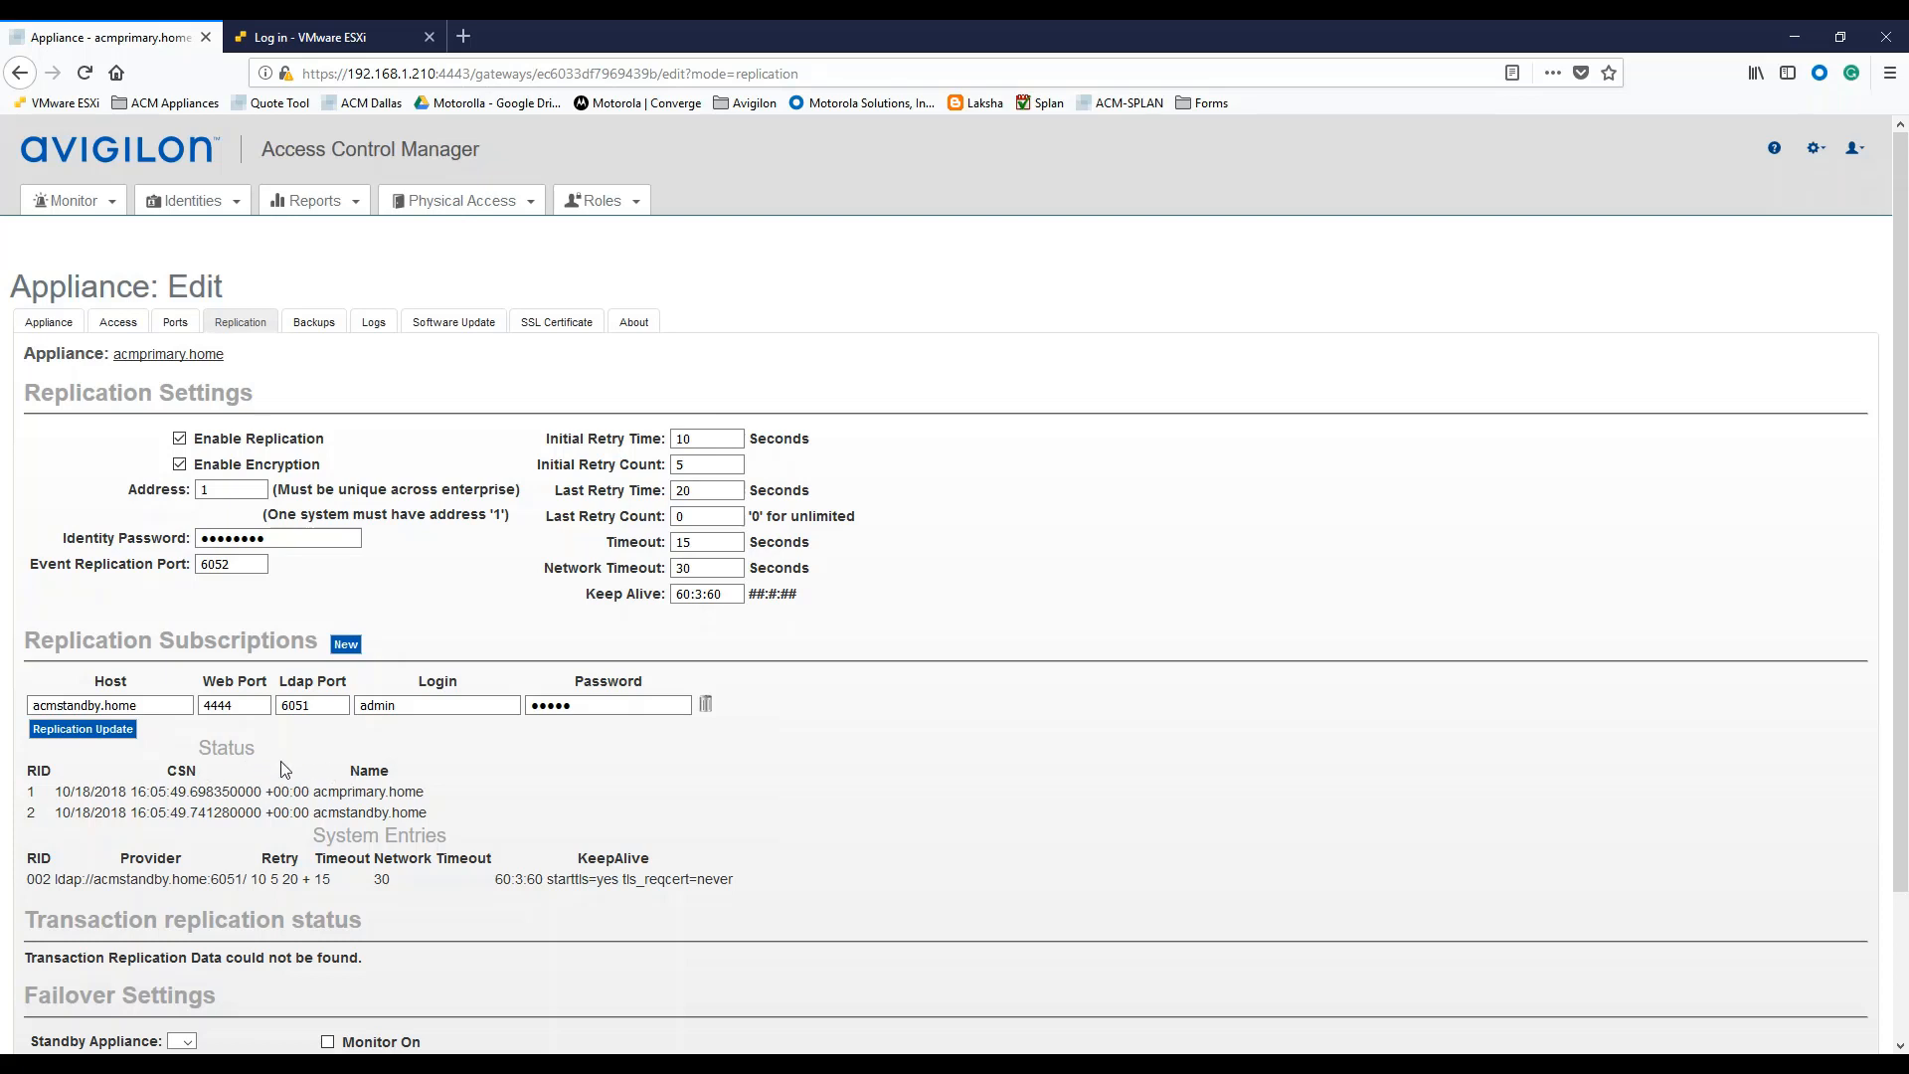
{"action": "scroll", "coordinate": [282, 762], "scroll_direction": "down", "scroll_amount": 3}
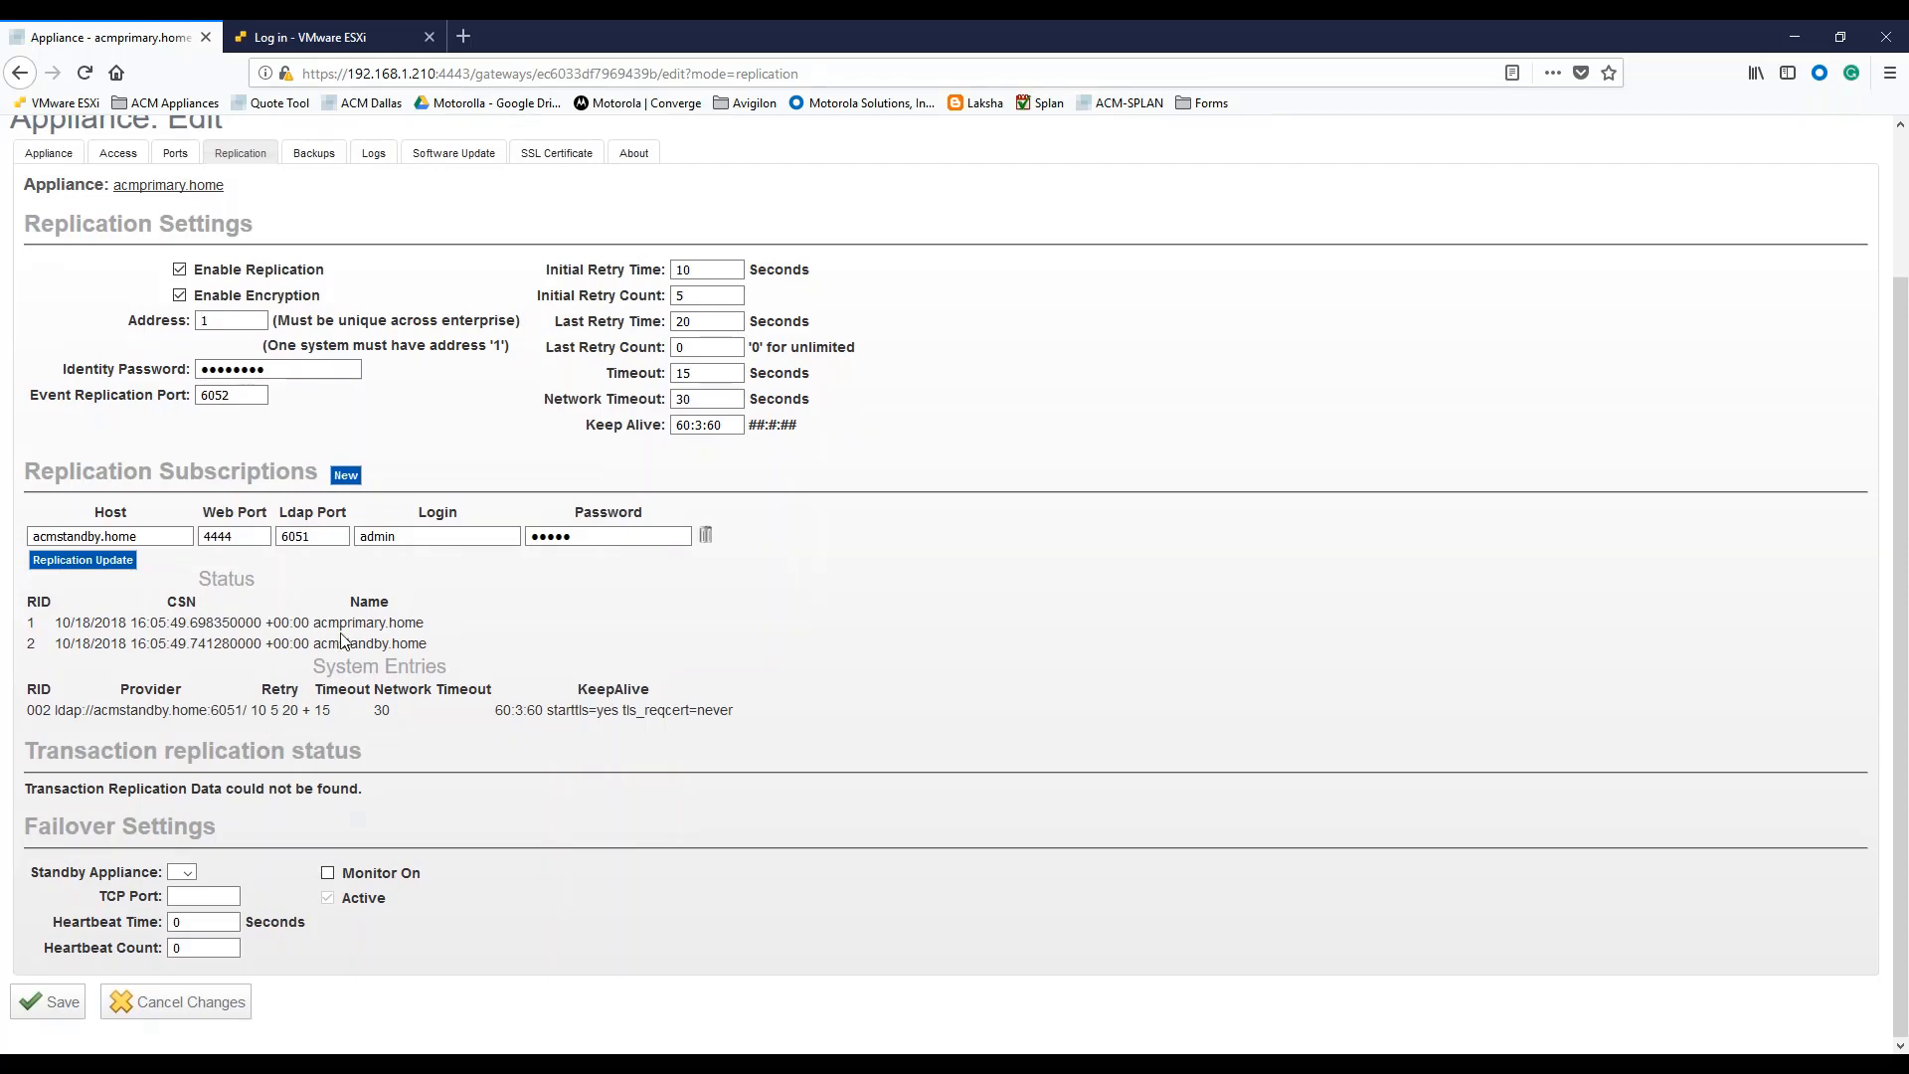
{"action": "scroll", "coordinate": [340, 633], "scroll_direction": "up", "scroll_amount": 3}
{"action": "mouse_move", "coordinate": [200, 206]}
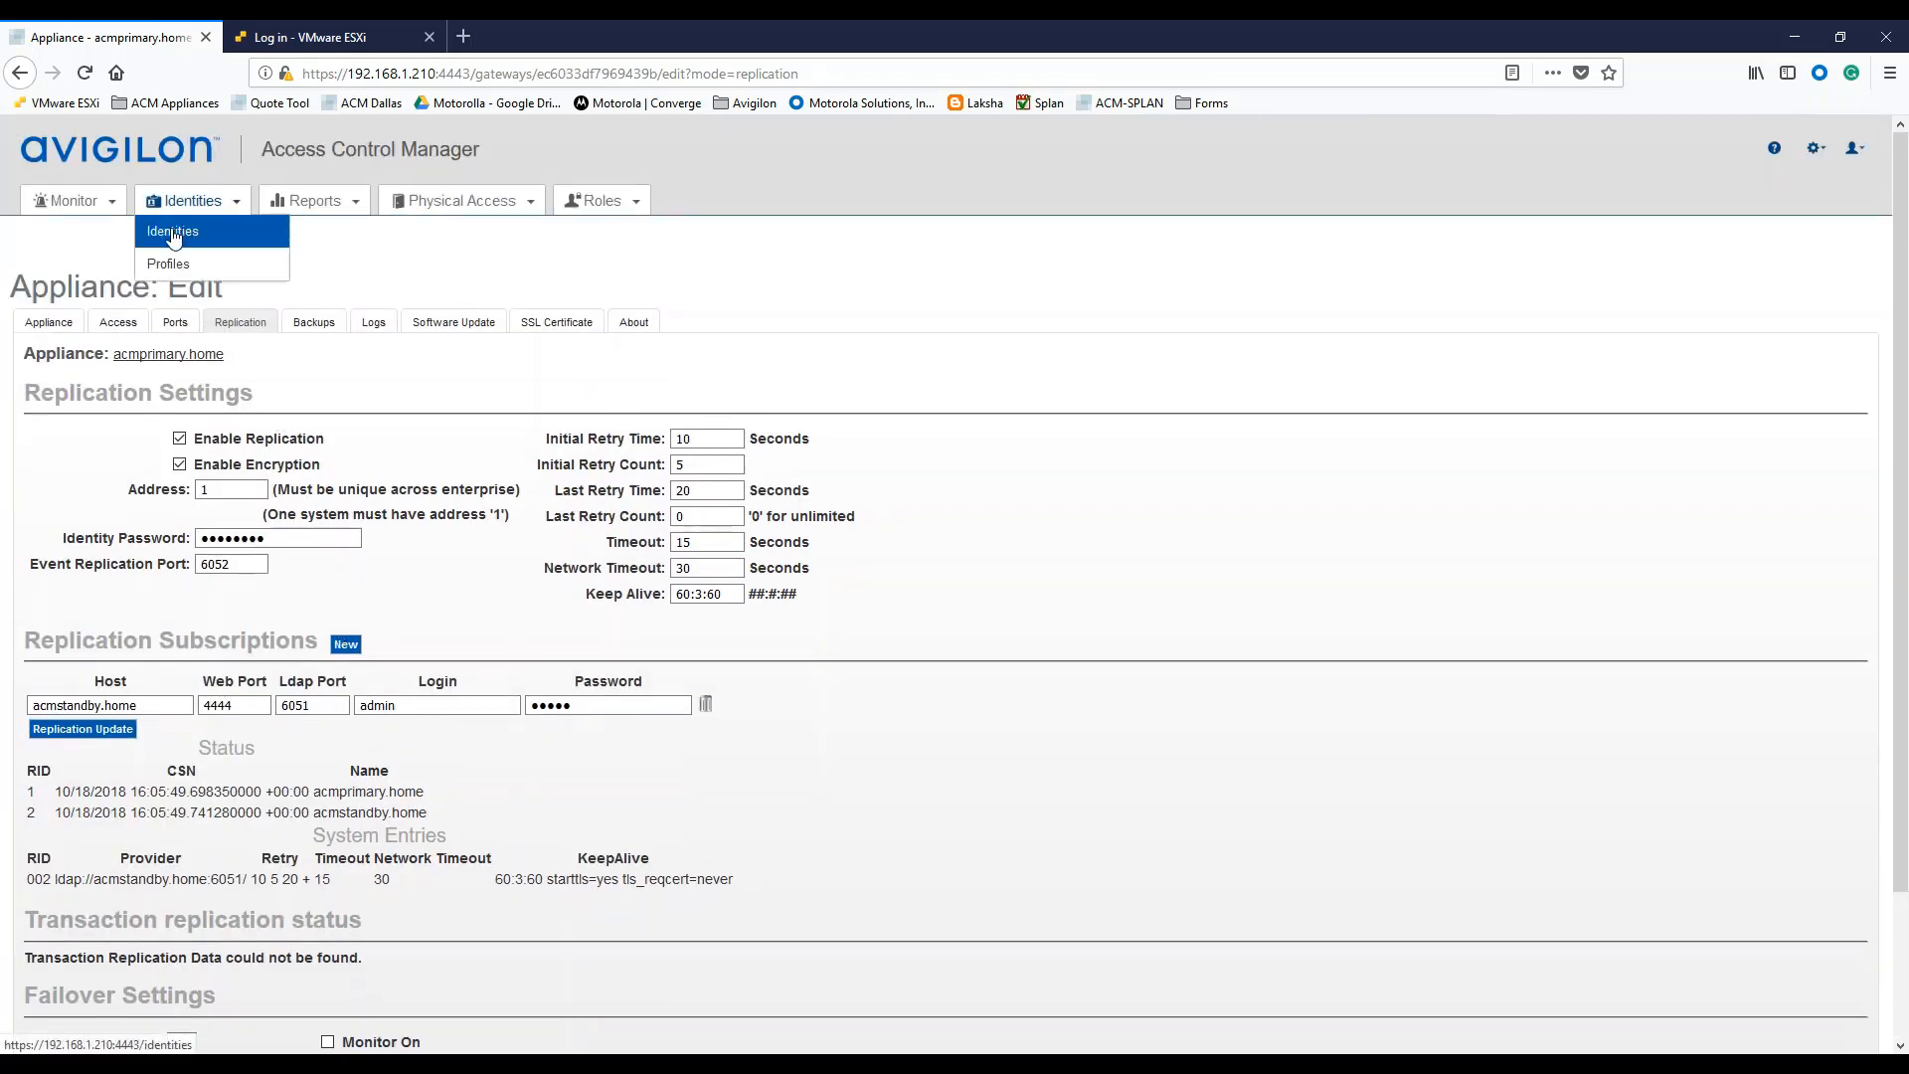
Create and save a new identity with last name Mouse and first name Mickey.
{"action": "left_click", "coordinate": [172, 233]}
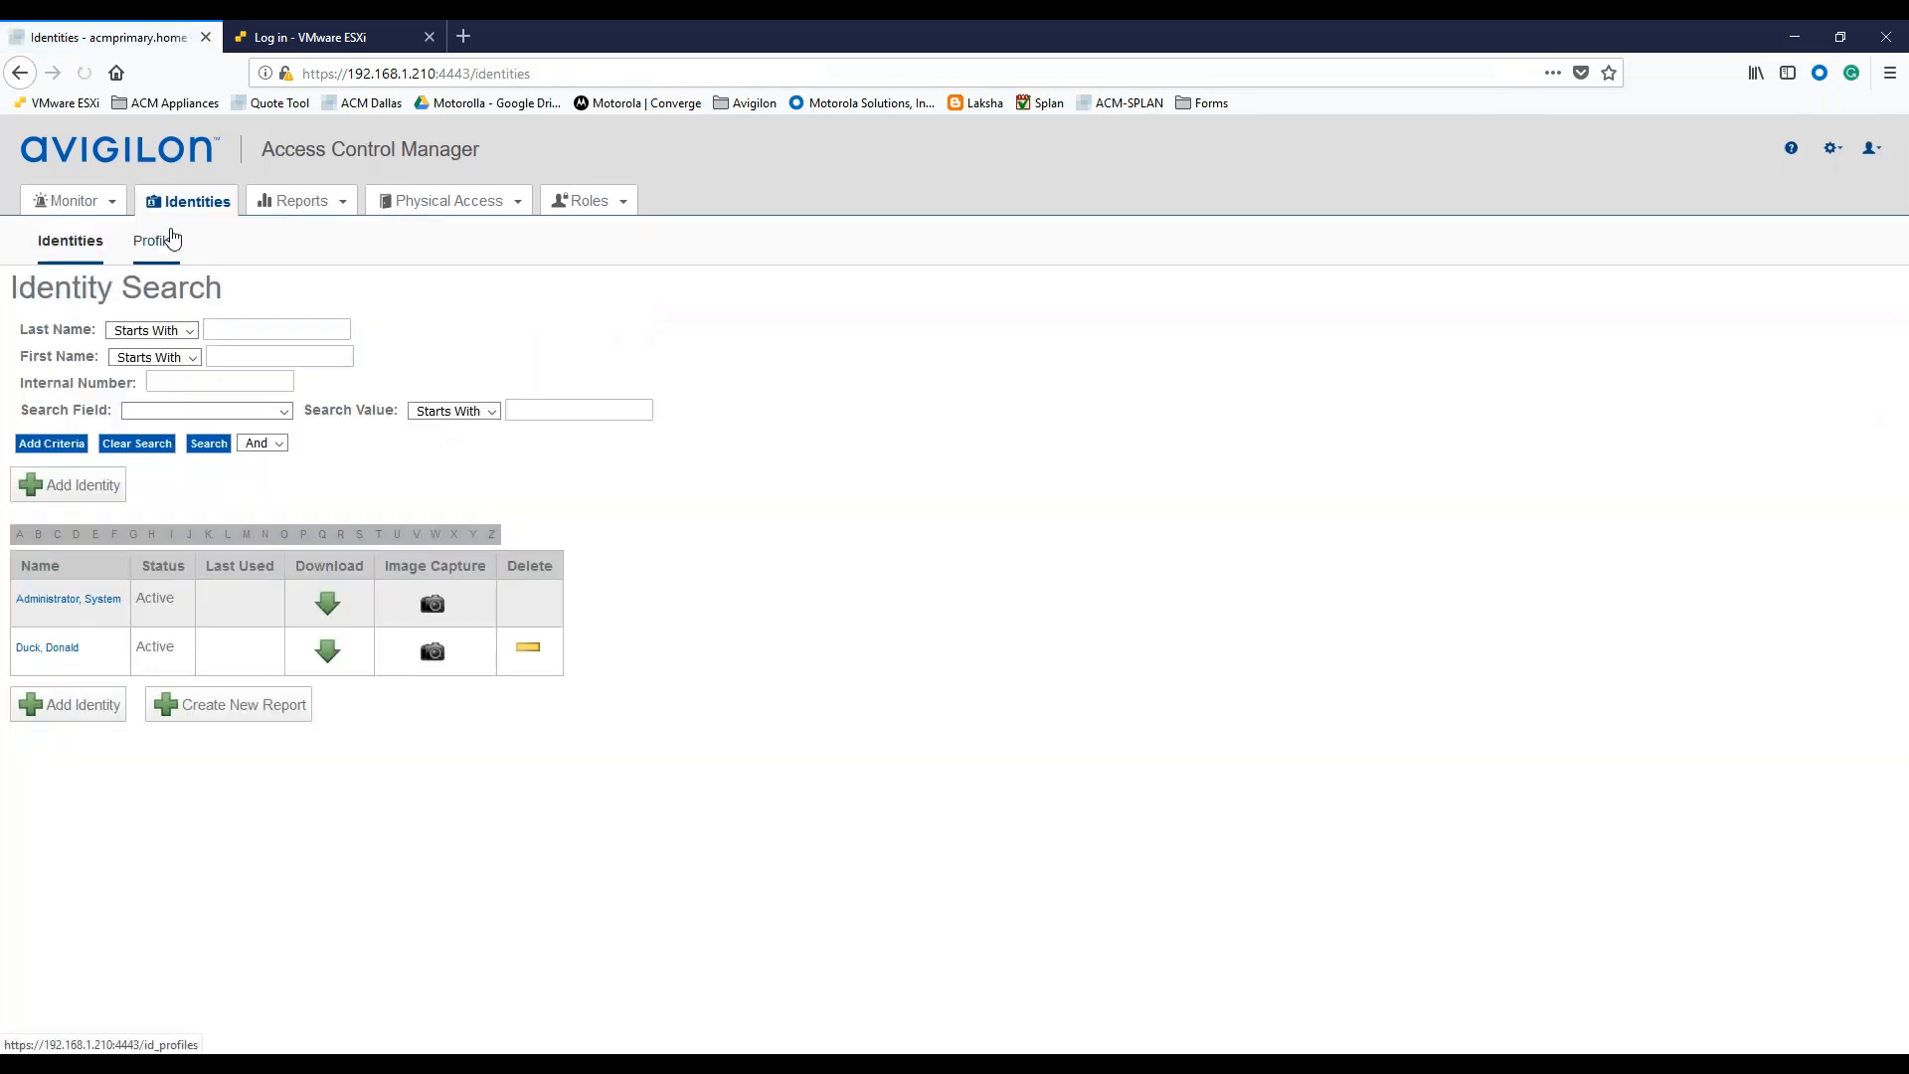
{"action": "left_click", "coordinate": [68, 711]}
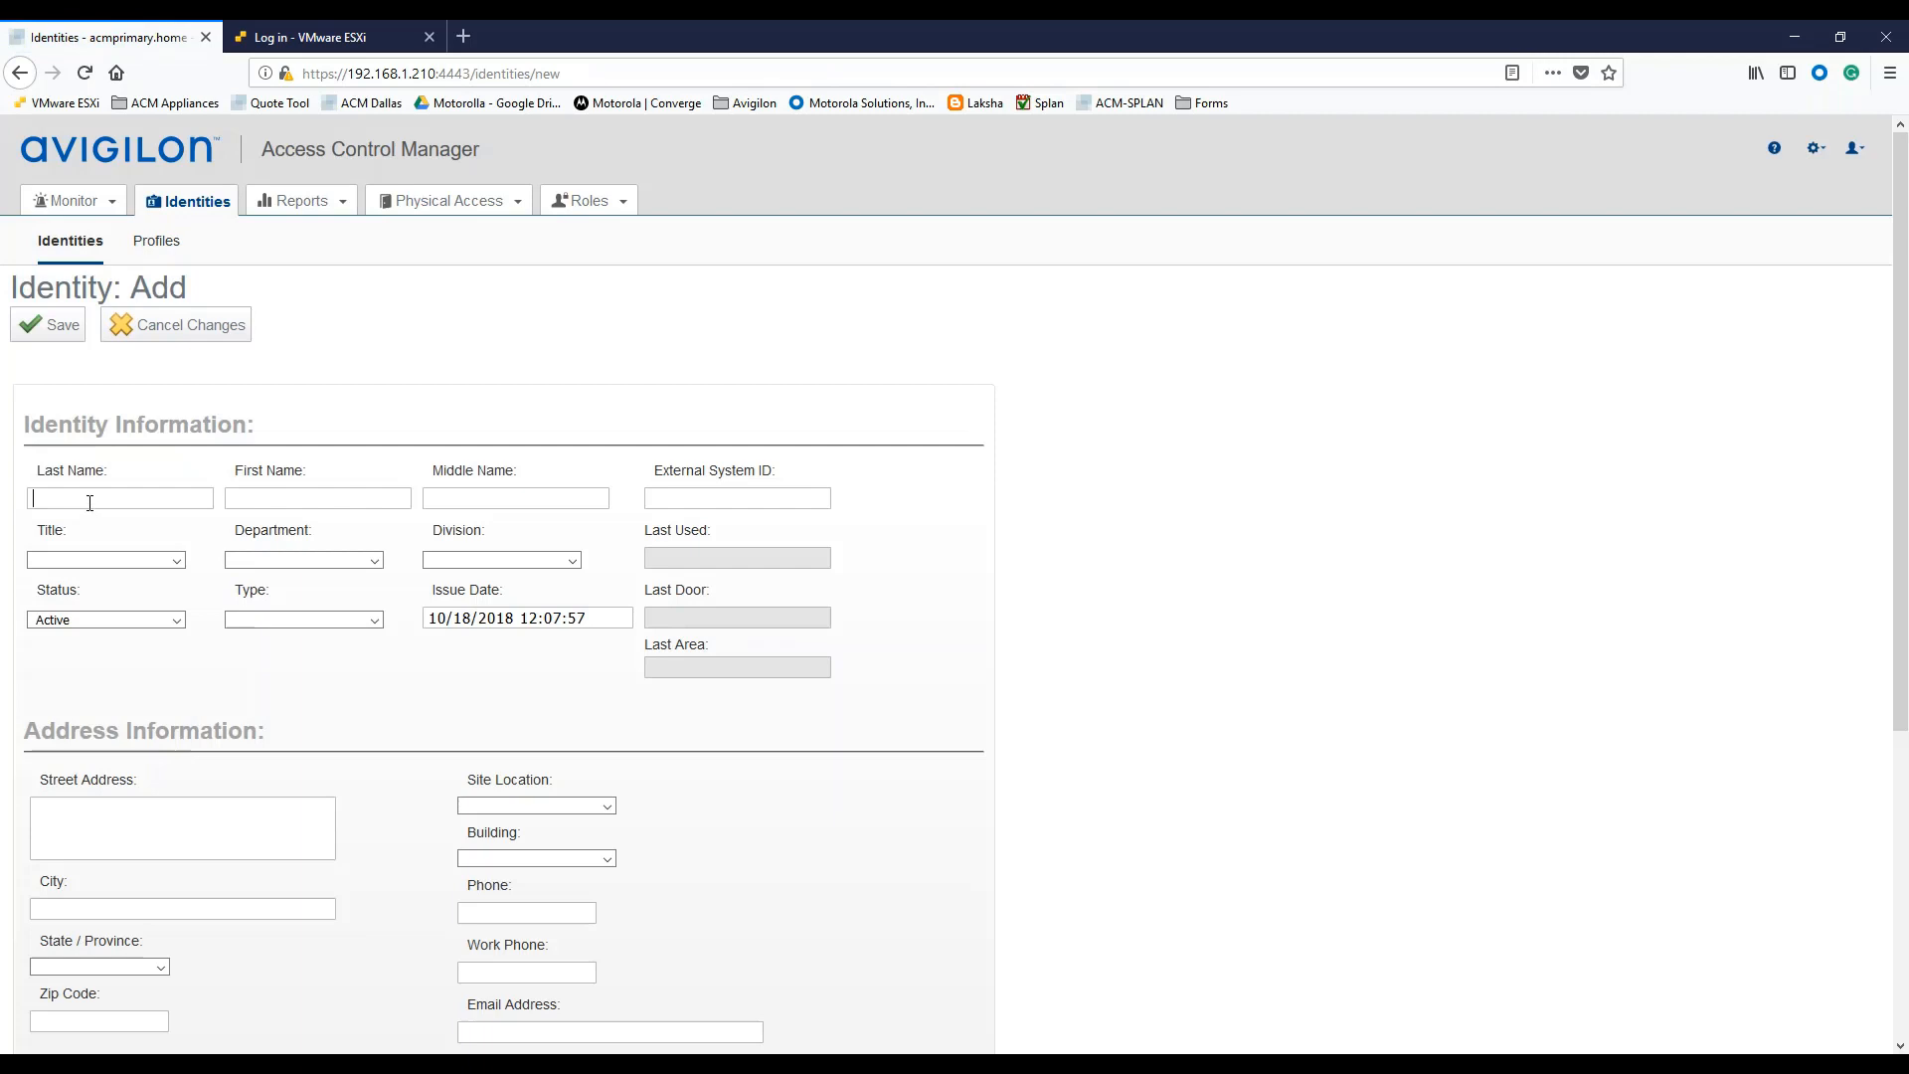
{"action": "type", "text": "Mouse"}
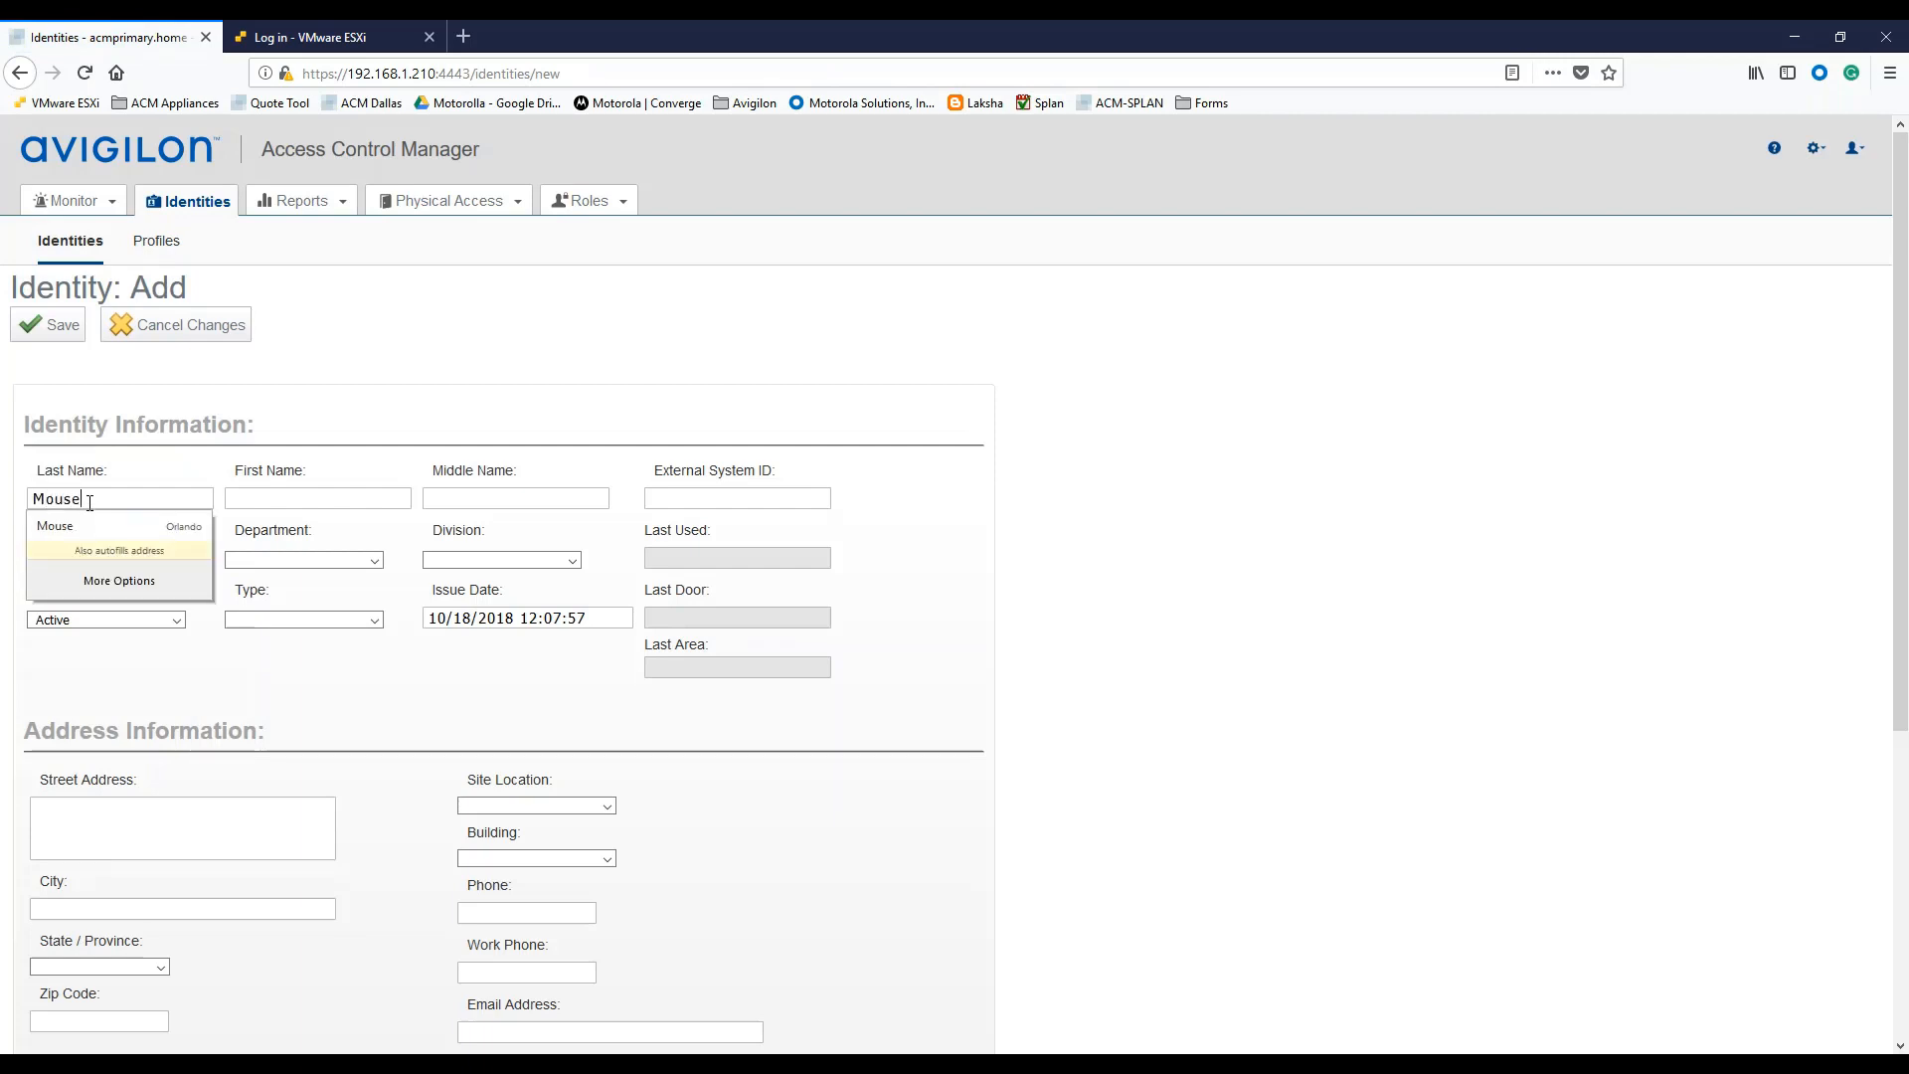
{"action": "left_click", "coordinate": [251, 503]}
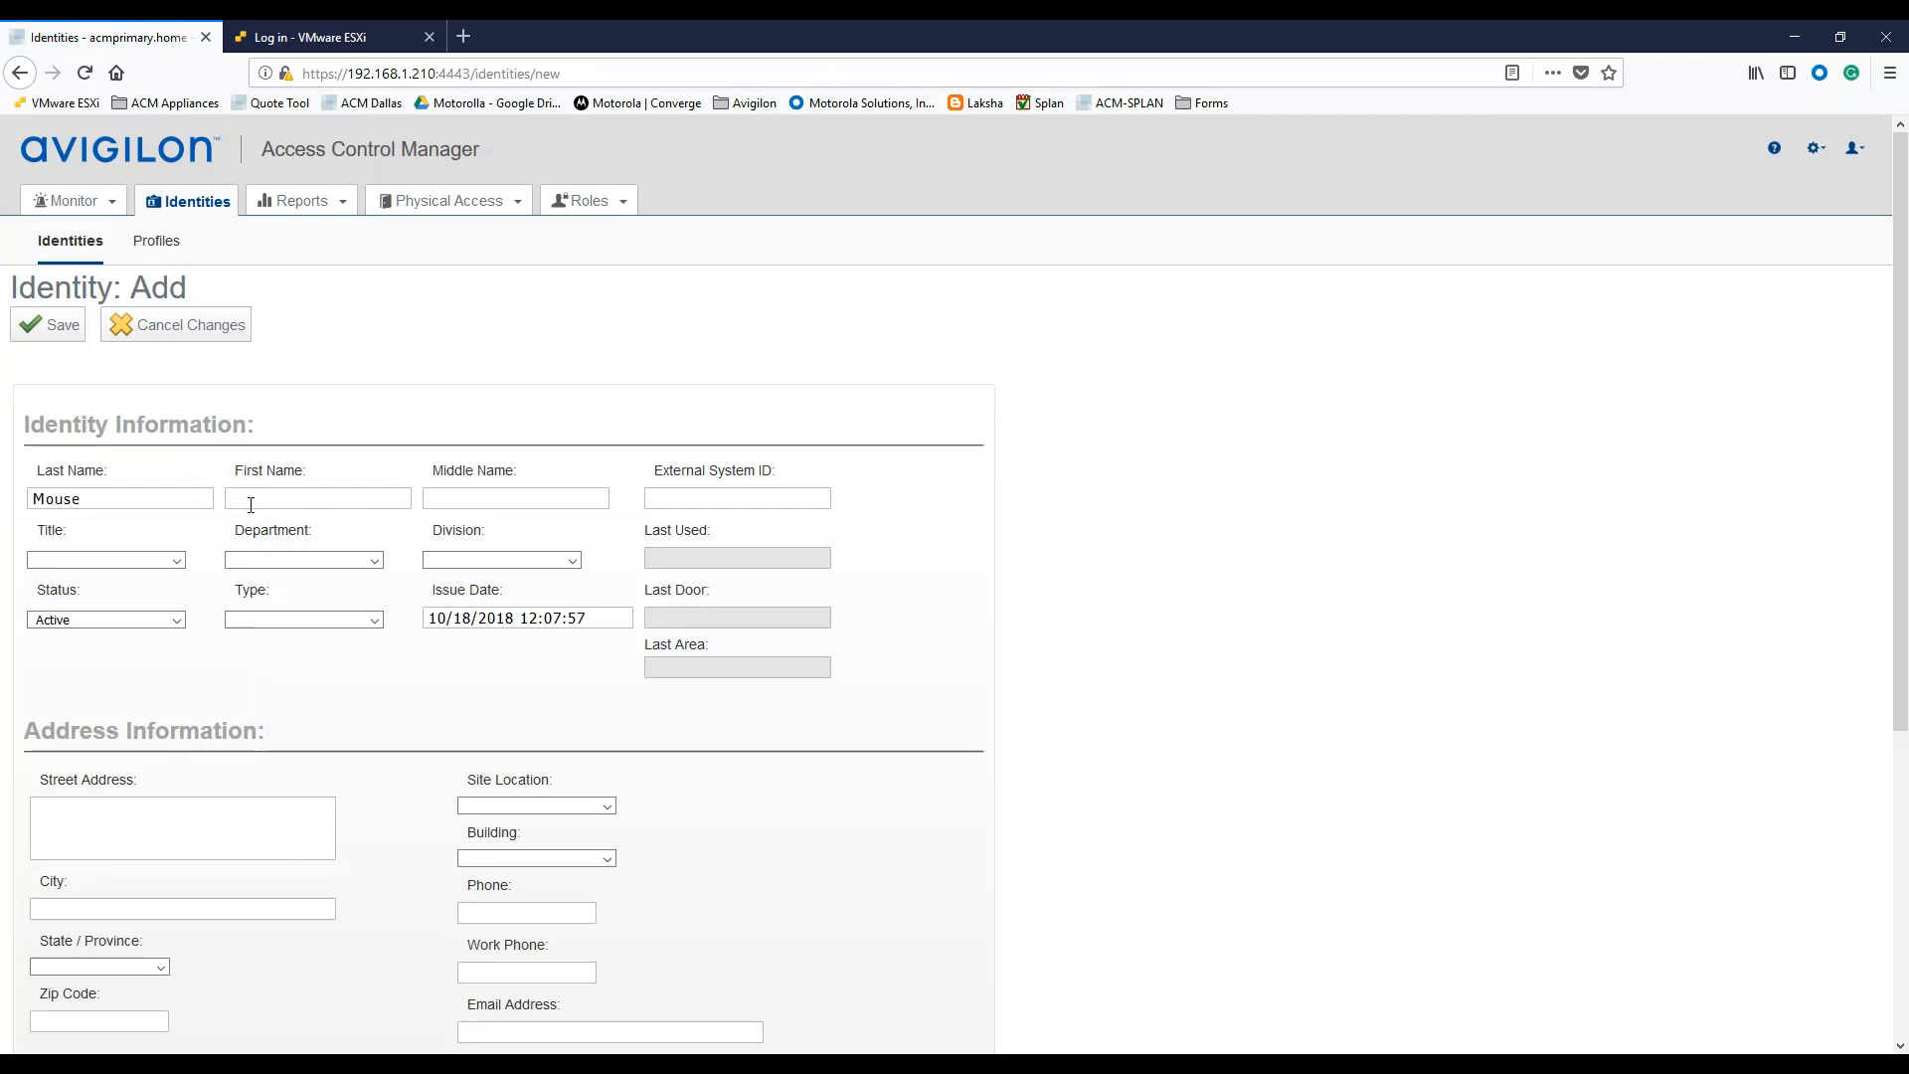
{"action": "type", "text": "Mickey"}
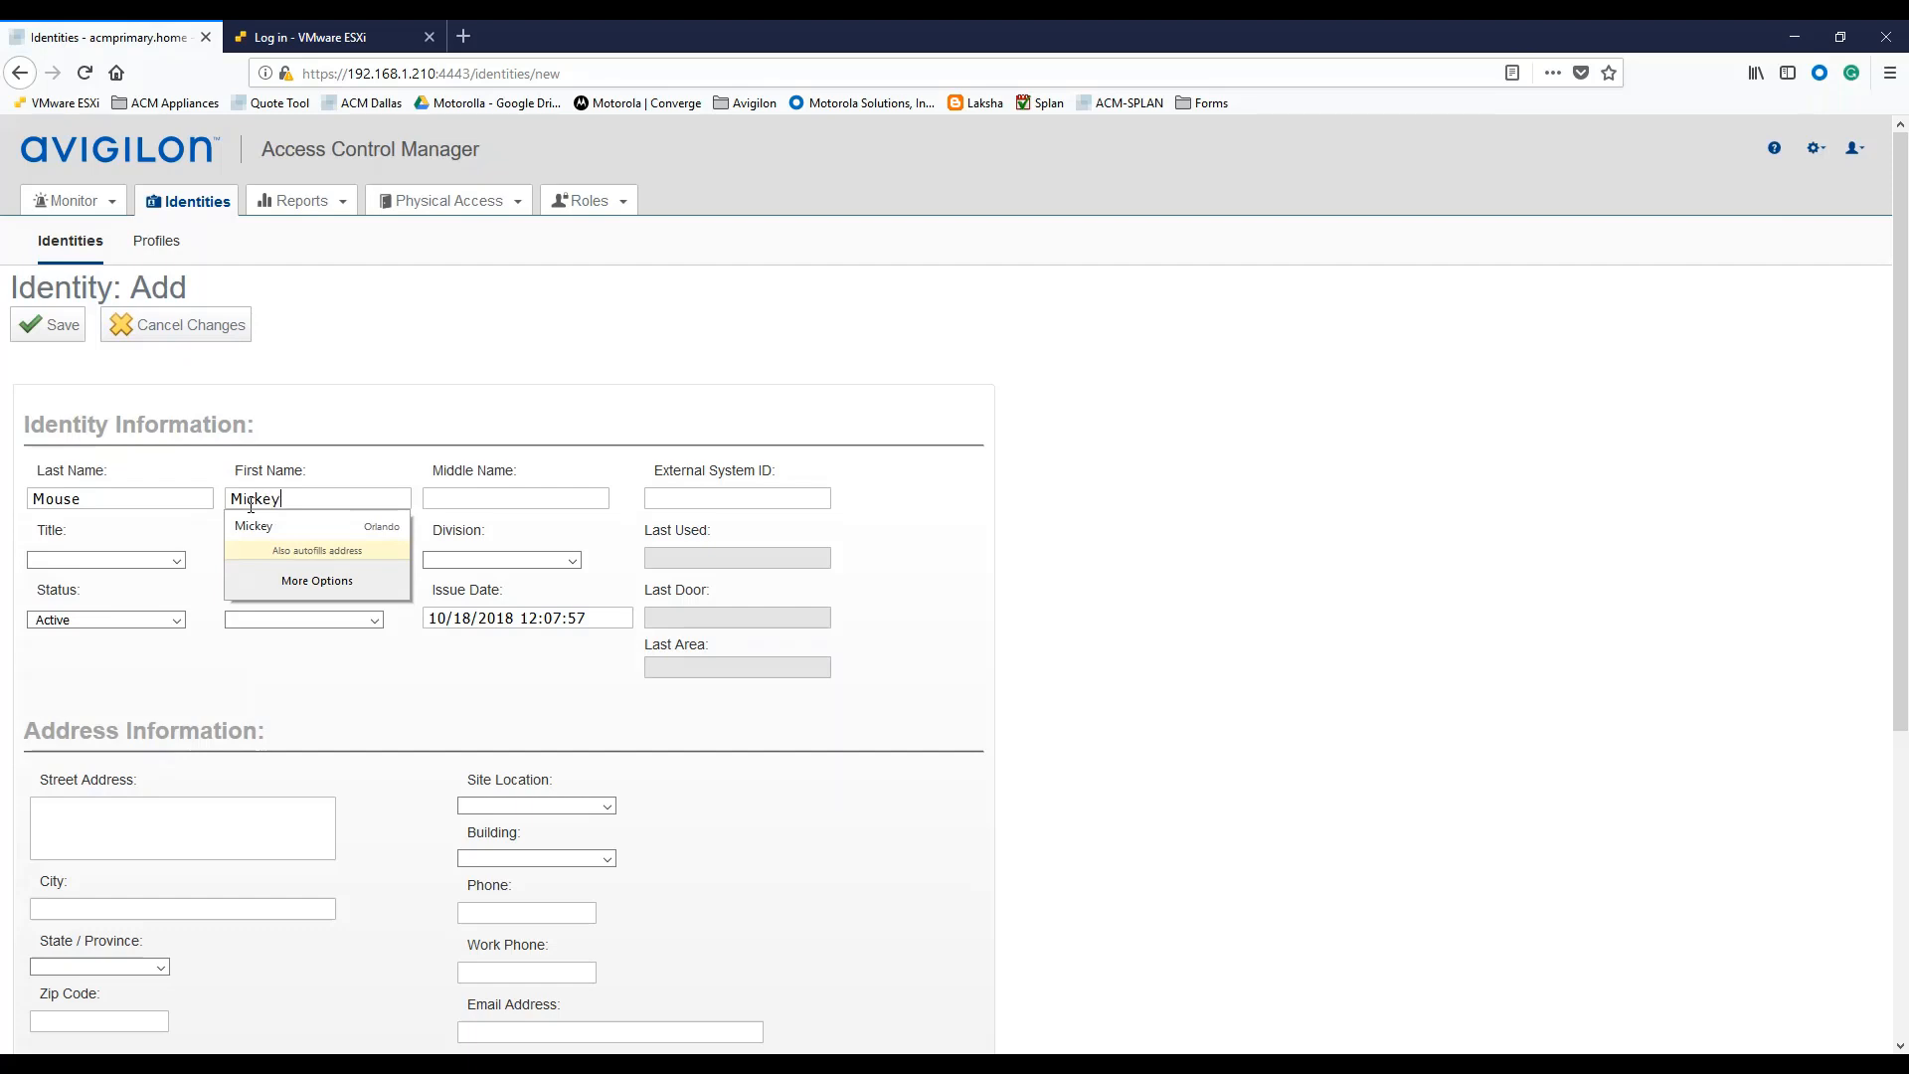
{"action": "left_click", "coordinate": [317, 369]}
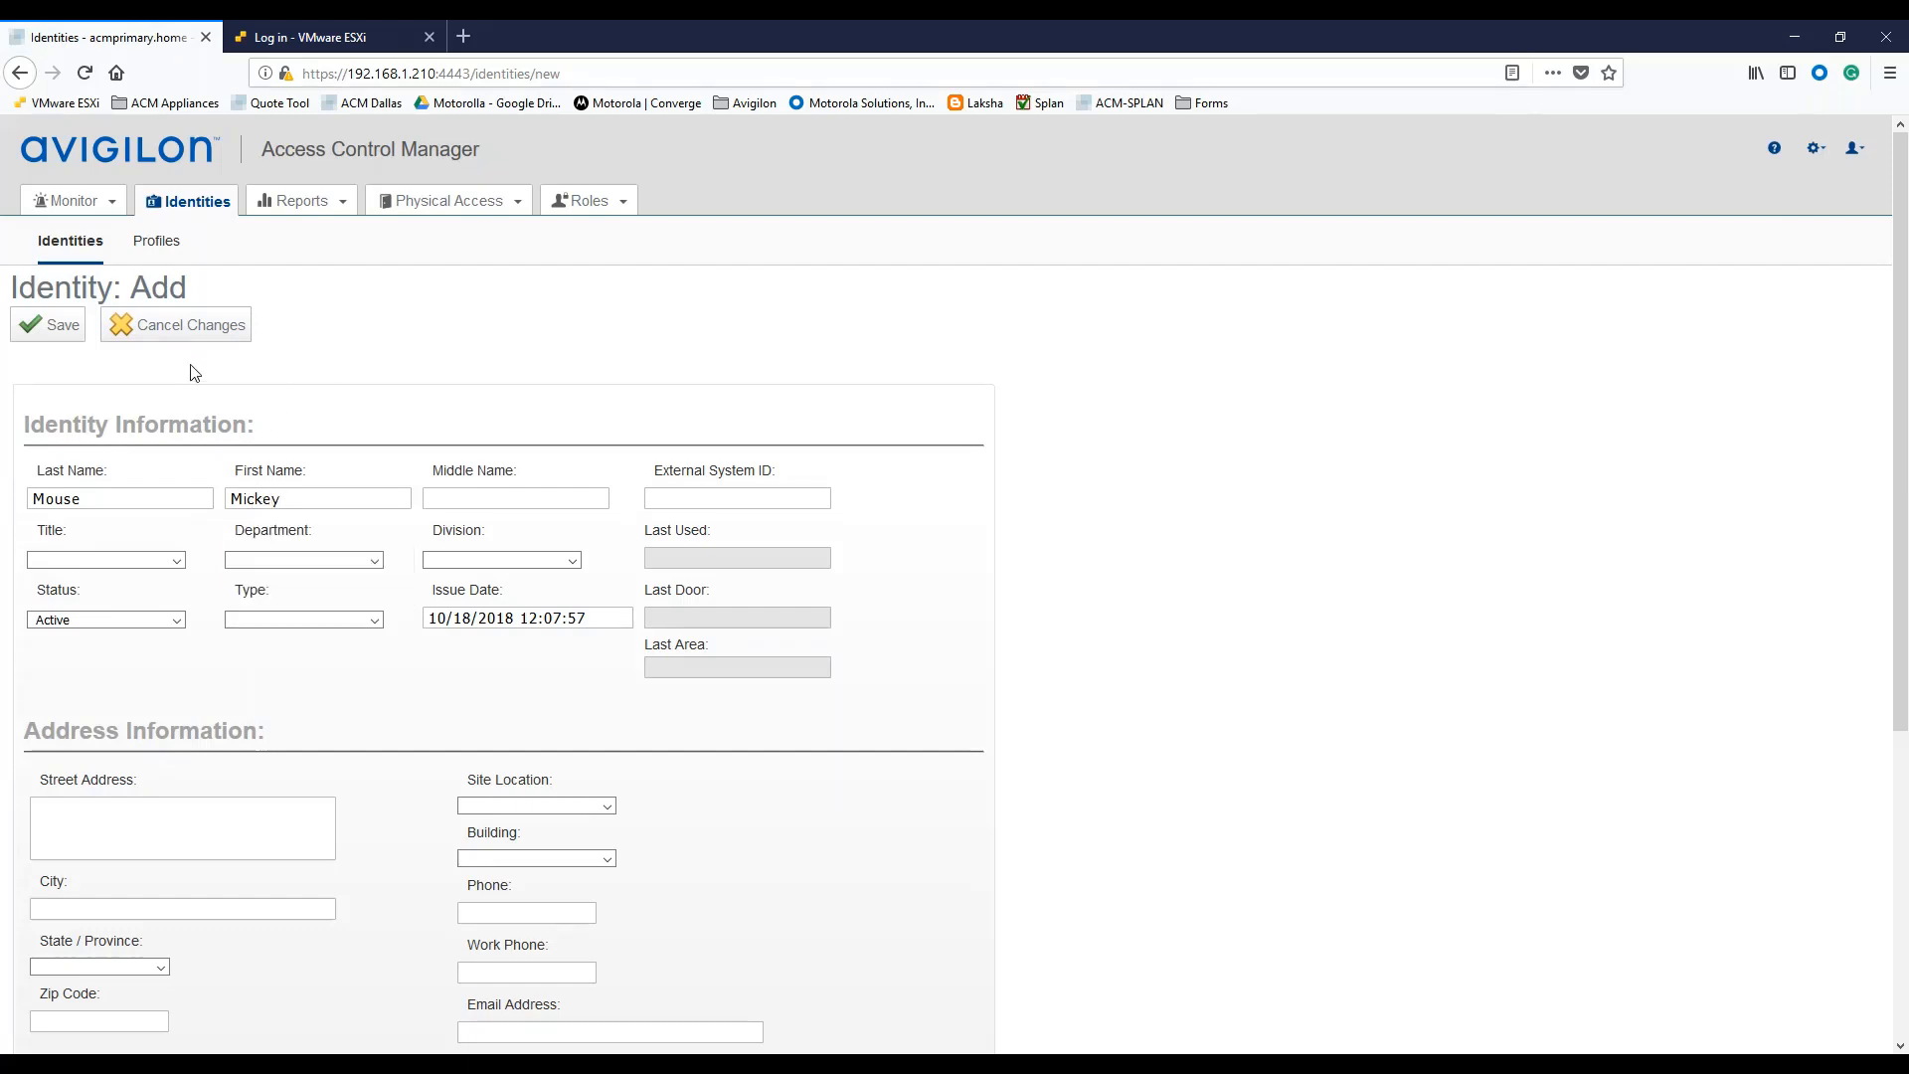
{"action": "left_click", "coordinate": [62, 336]}
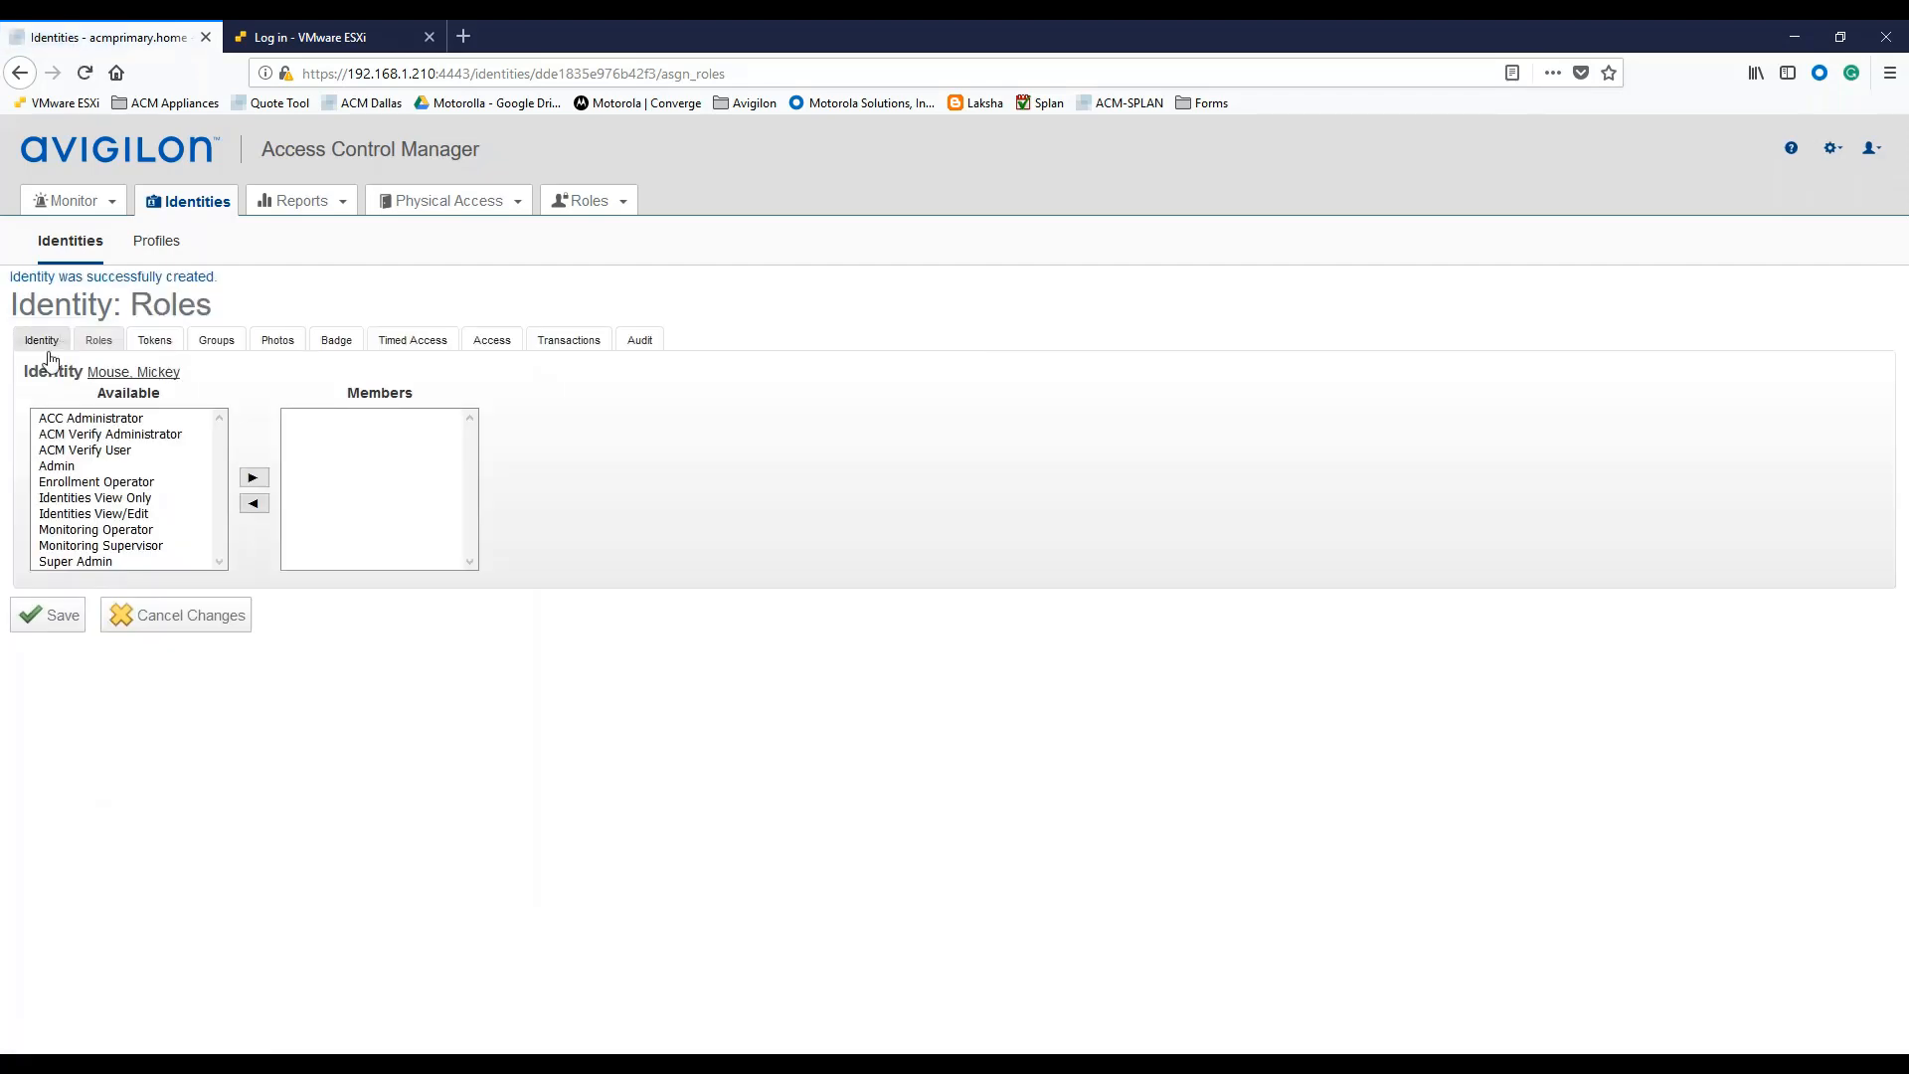
Upload Mickey-Mouse-Android-Wallpapers as the identity's primary photo and save it.
{"action": "left_click", "coordinate": [279, 342]}
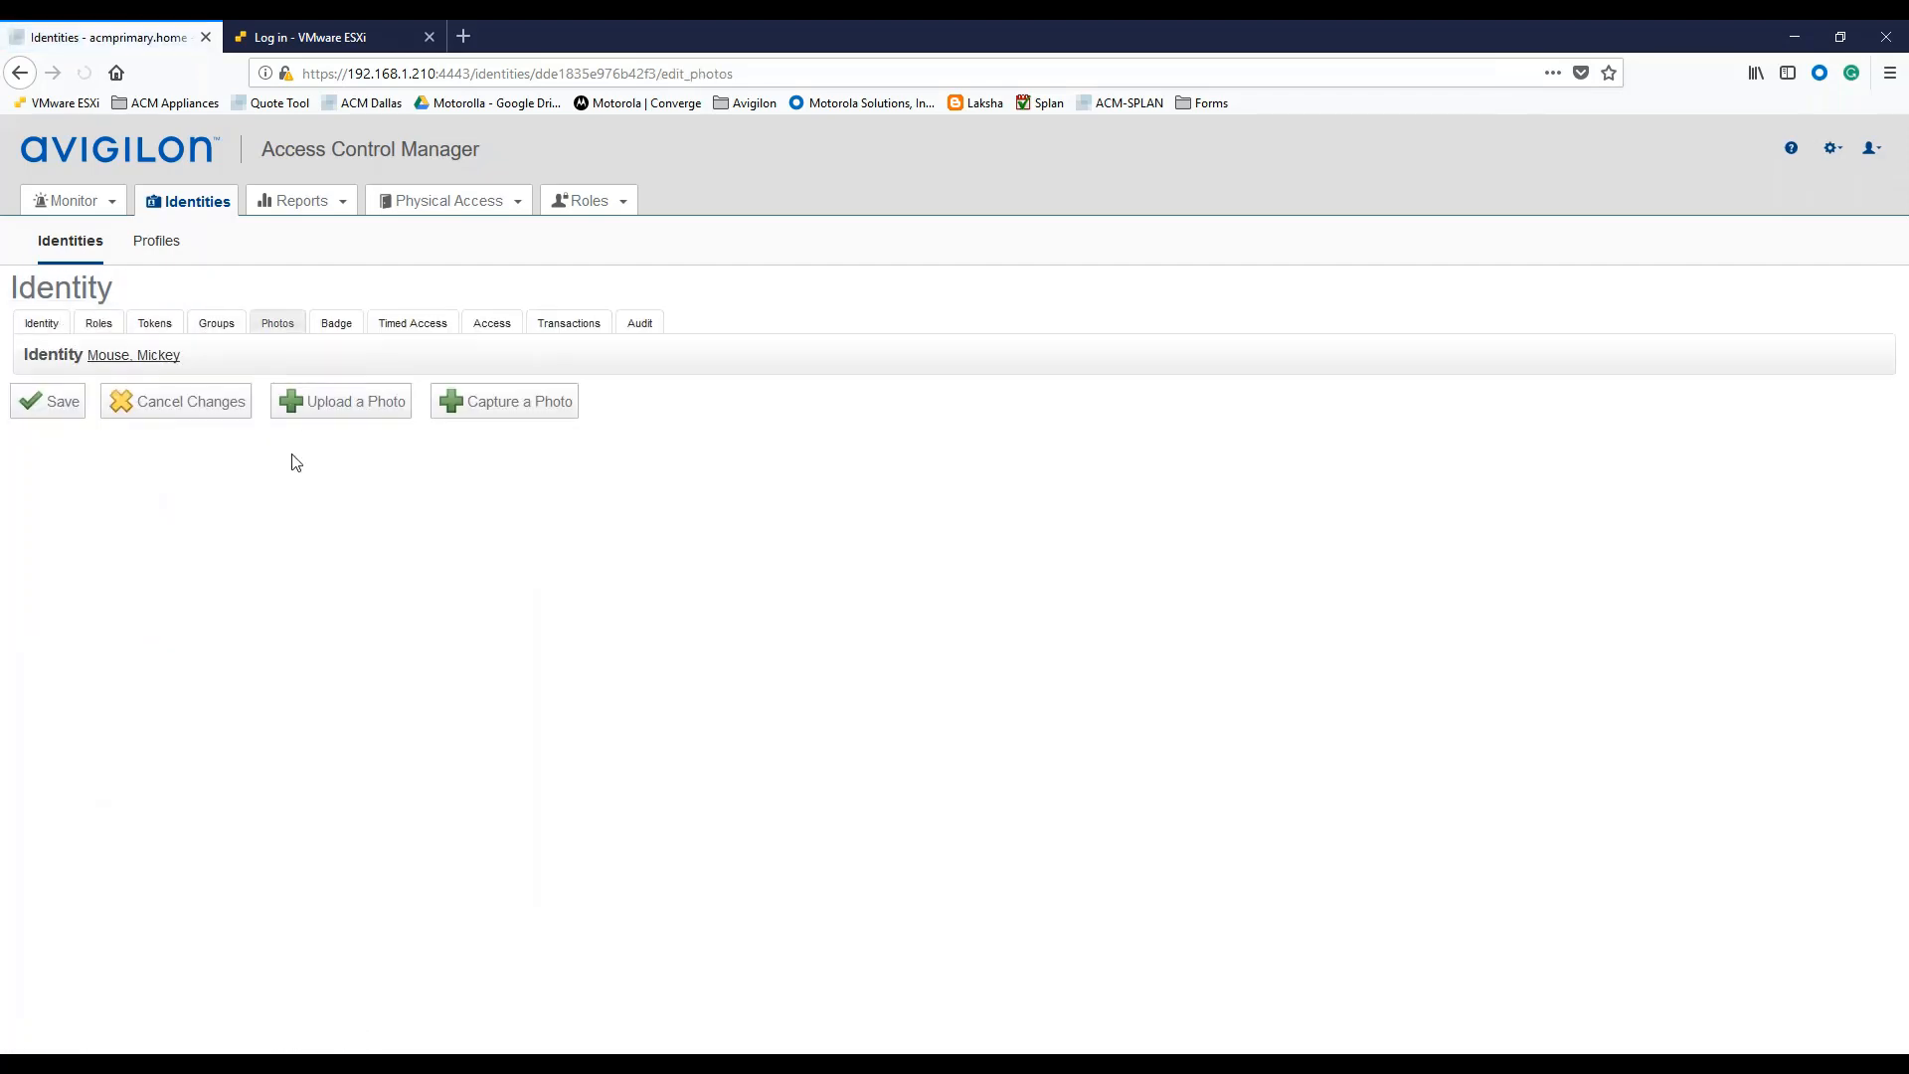
{"action": "left_click", "coordinate": [348, 408]}
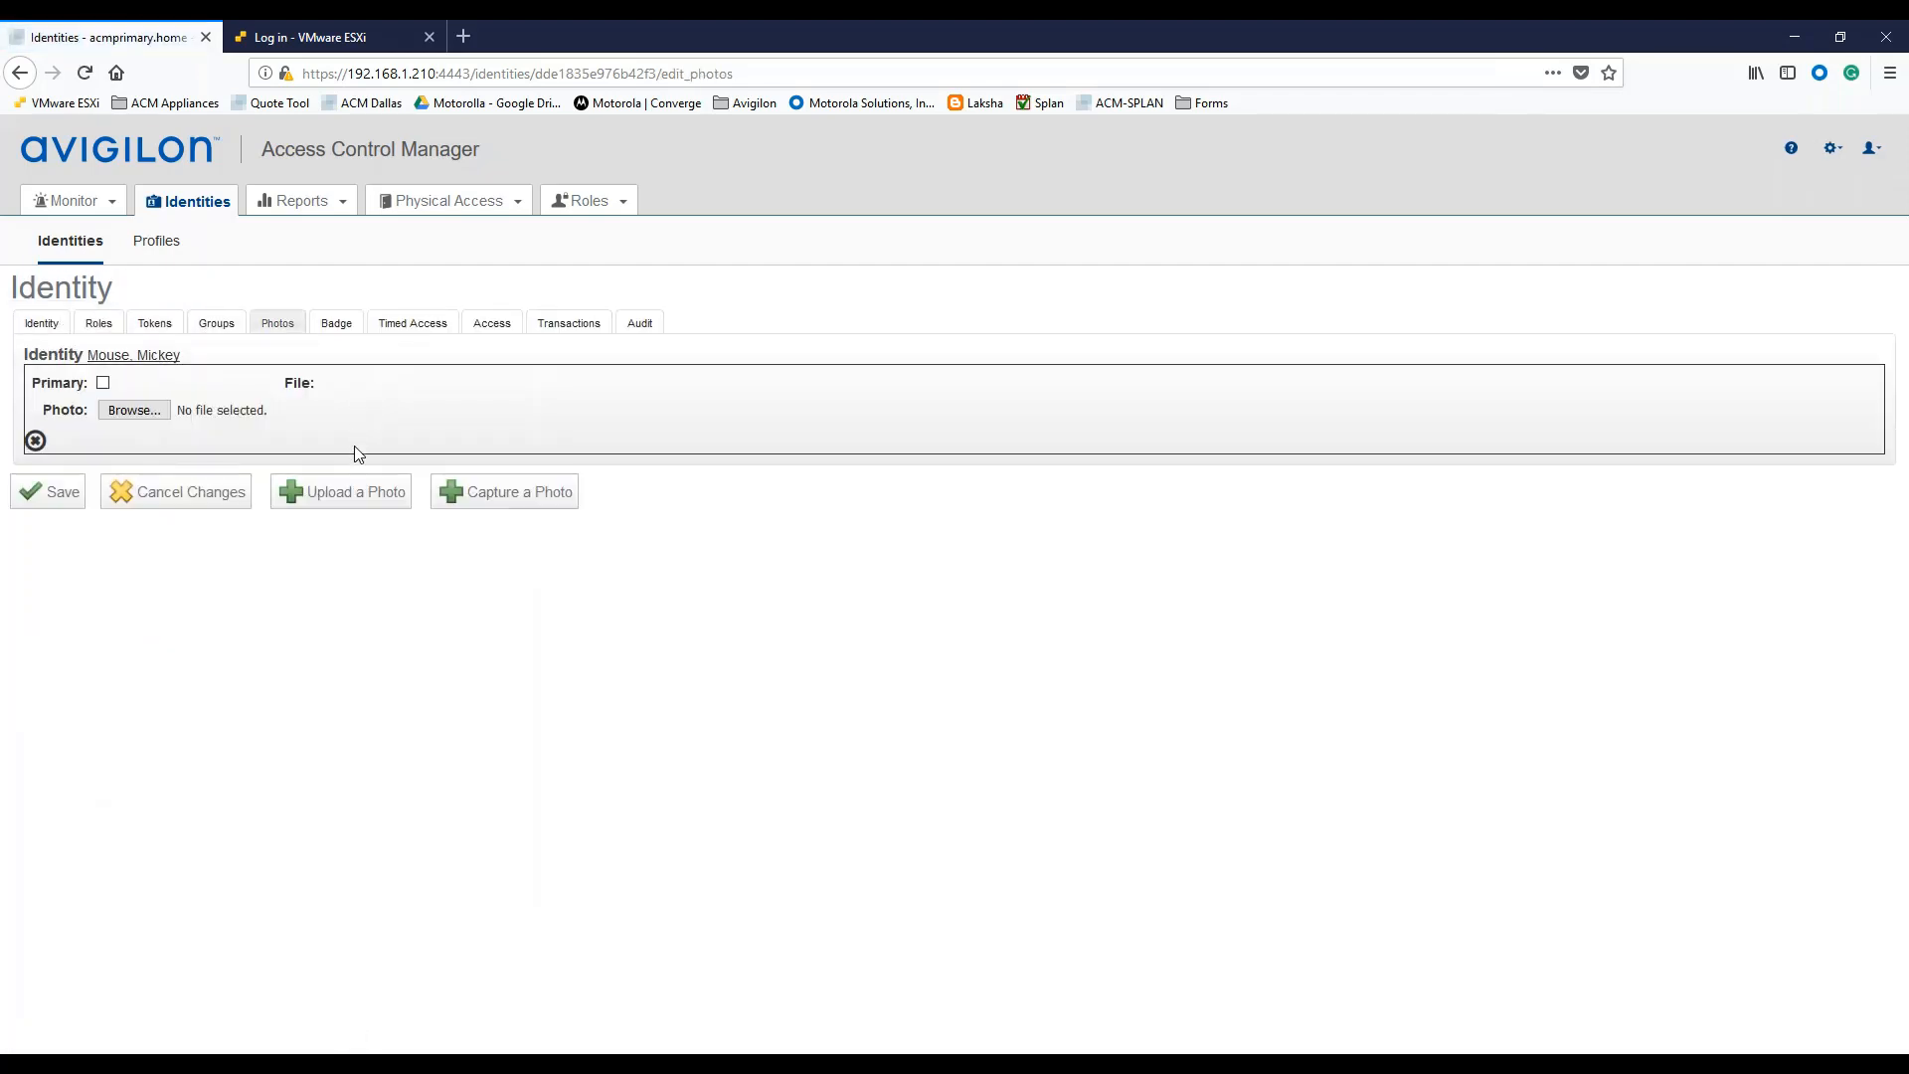
{"action": "left_click", "coordinate": [102, 383]}
{"action": "left_click", "coordinate": [129, 410]}
{"action": "left_click", "coordinate": [342, 288]}
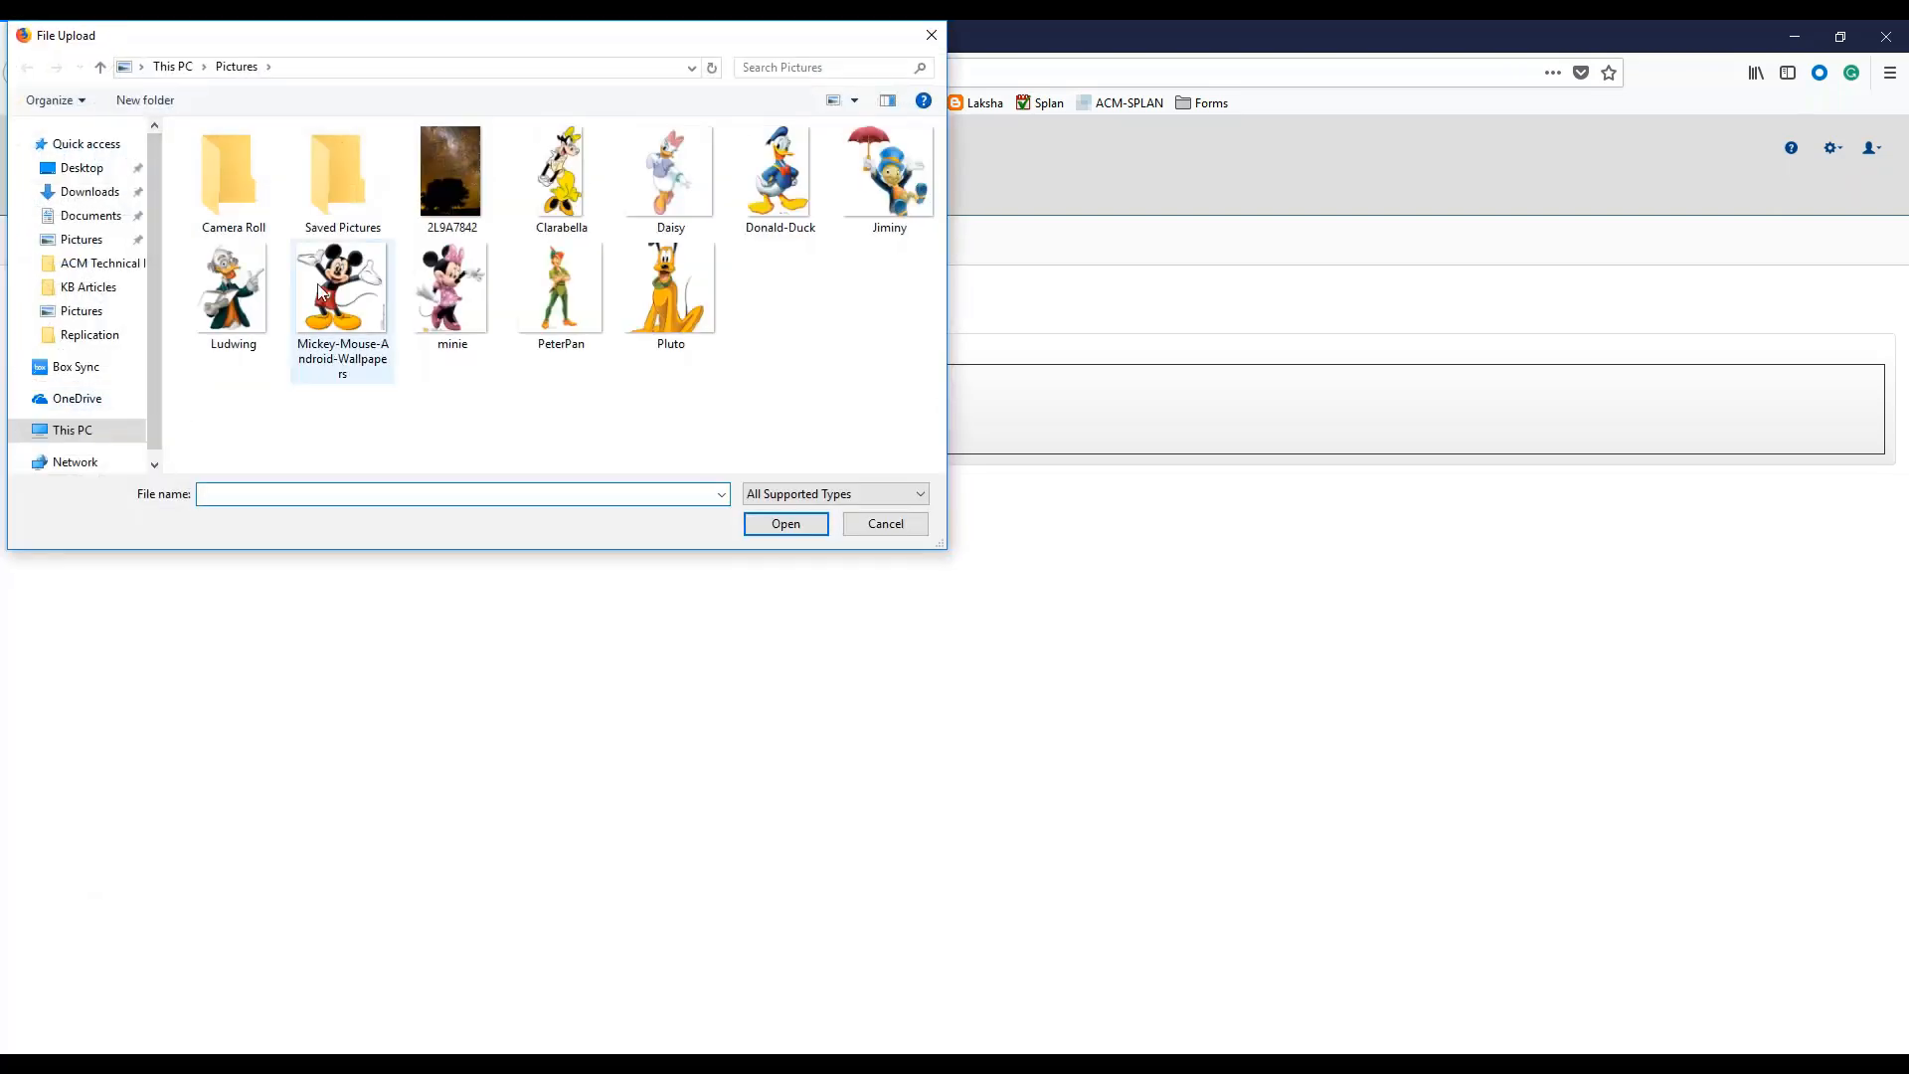
{"action": "left_click", "coordinate": [786, 524]}
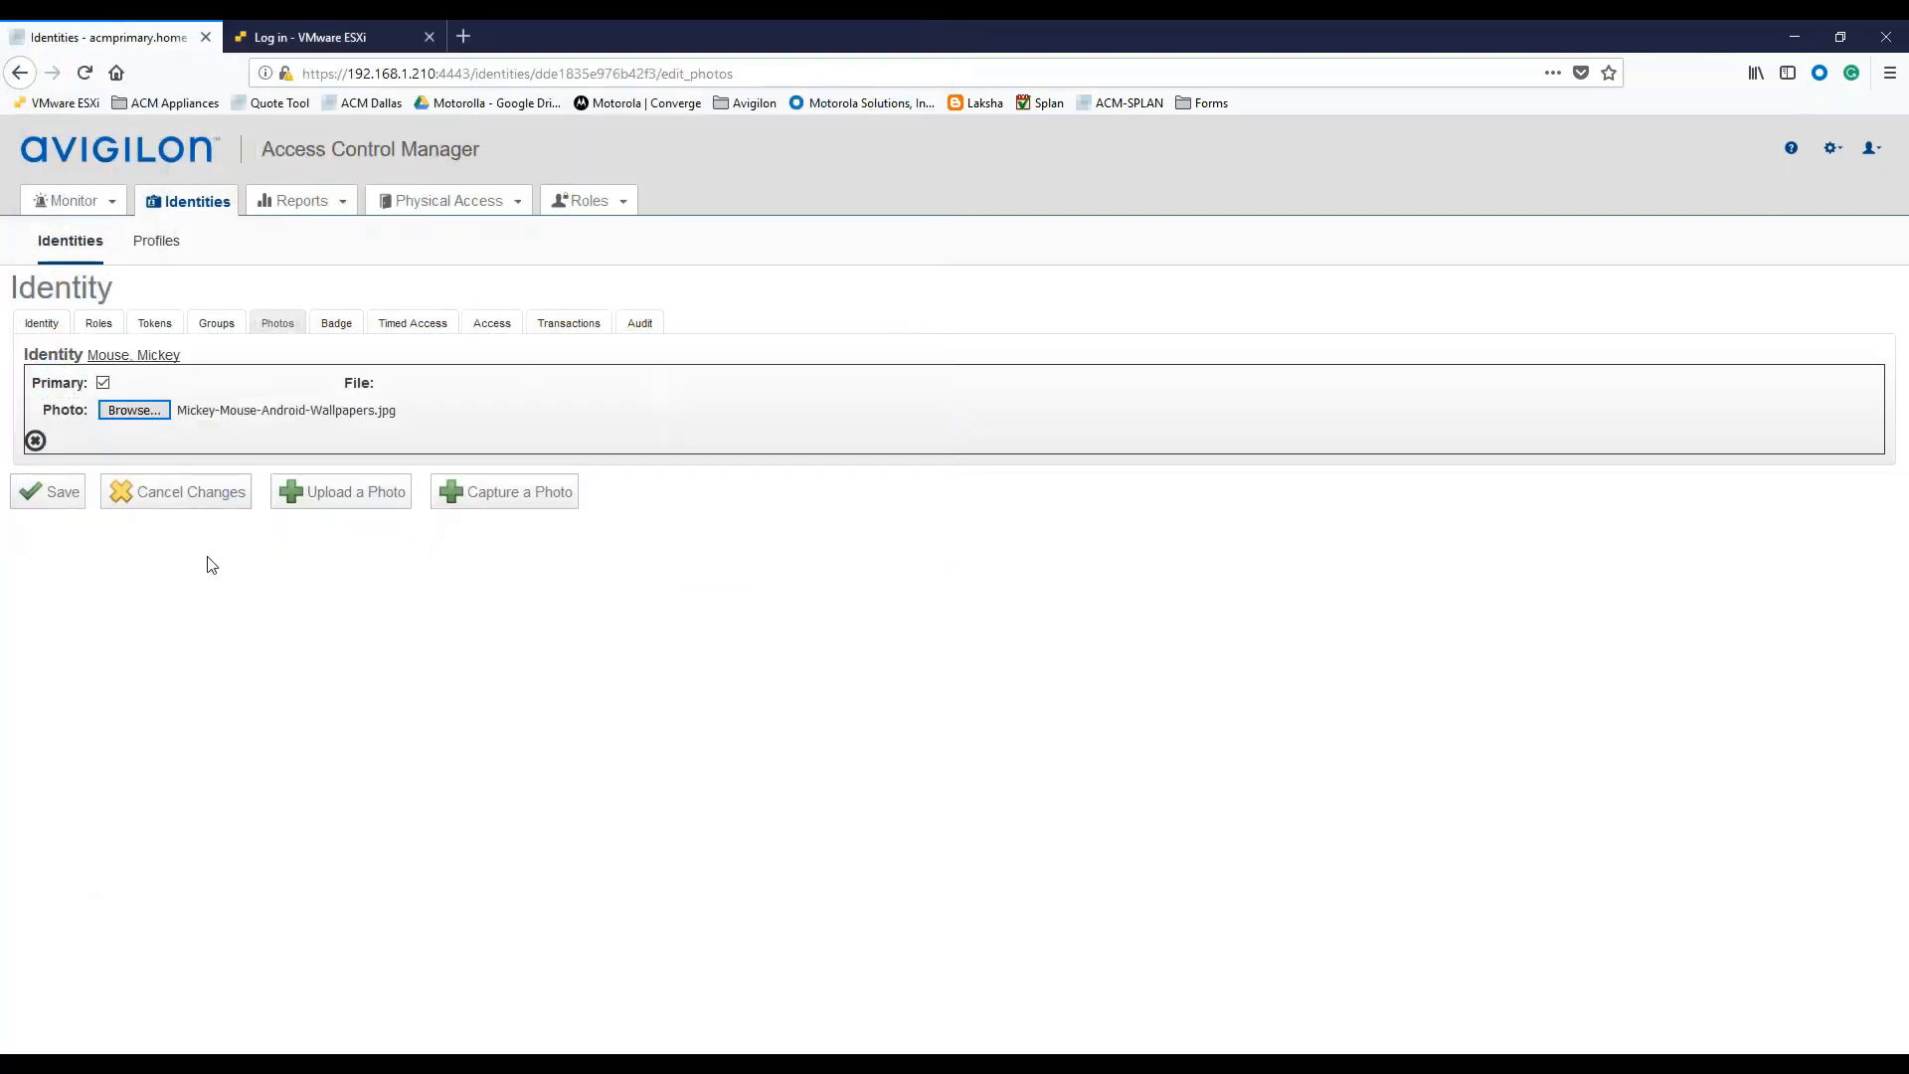
{"action": "left_click", "coordinate": [52, 494]}
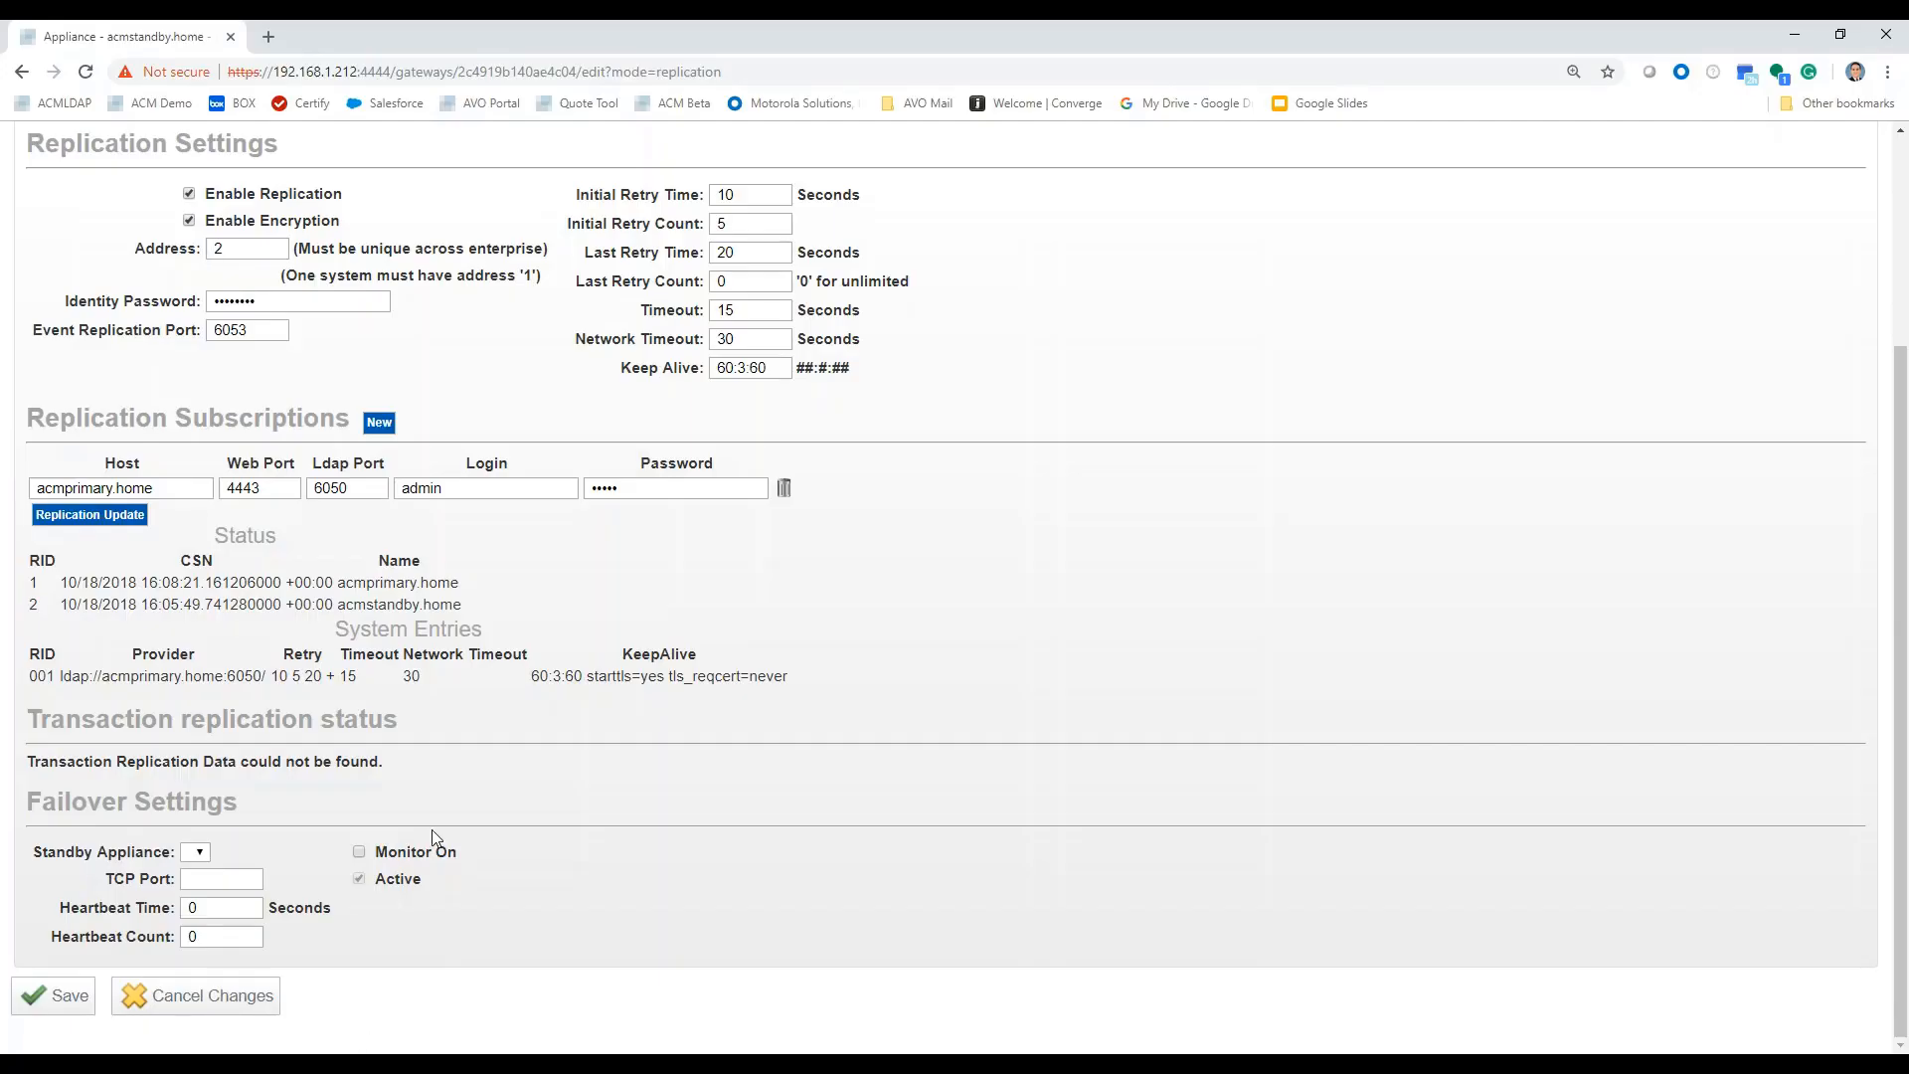
{"action": "scroll", "coordinate": [431, 830], "scroll_direction": "up", "scroll_amount": 3}
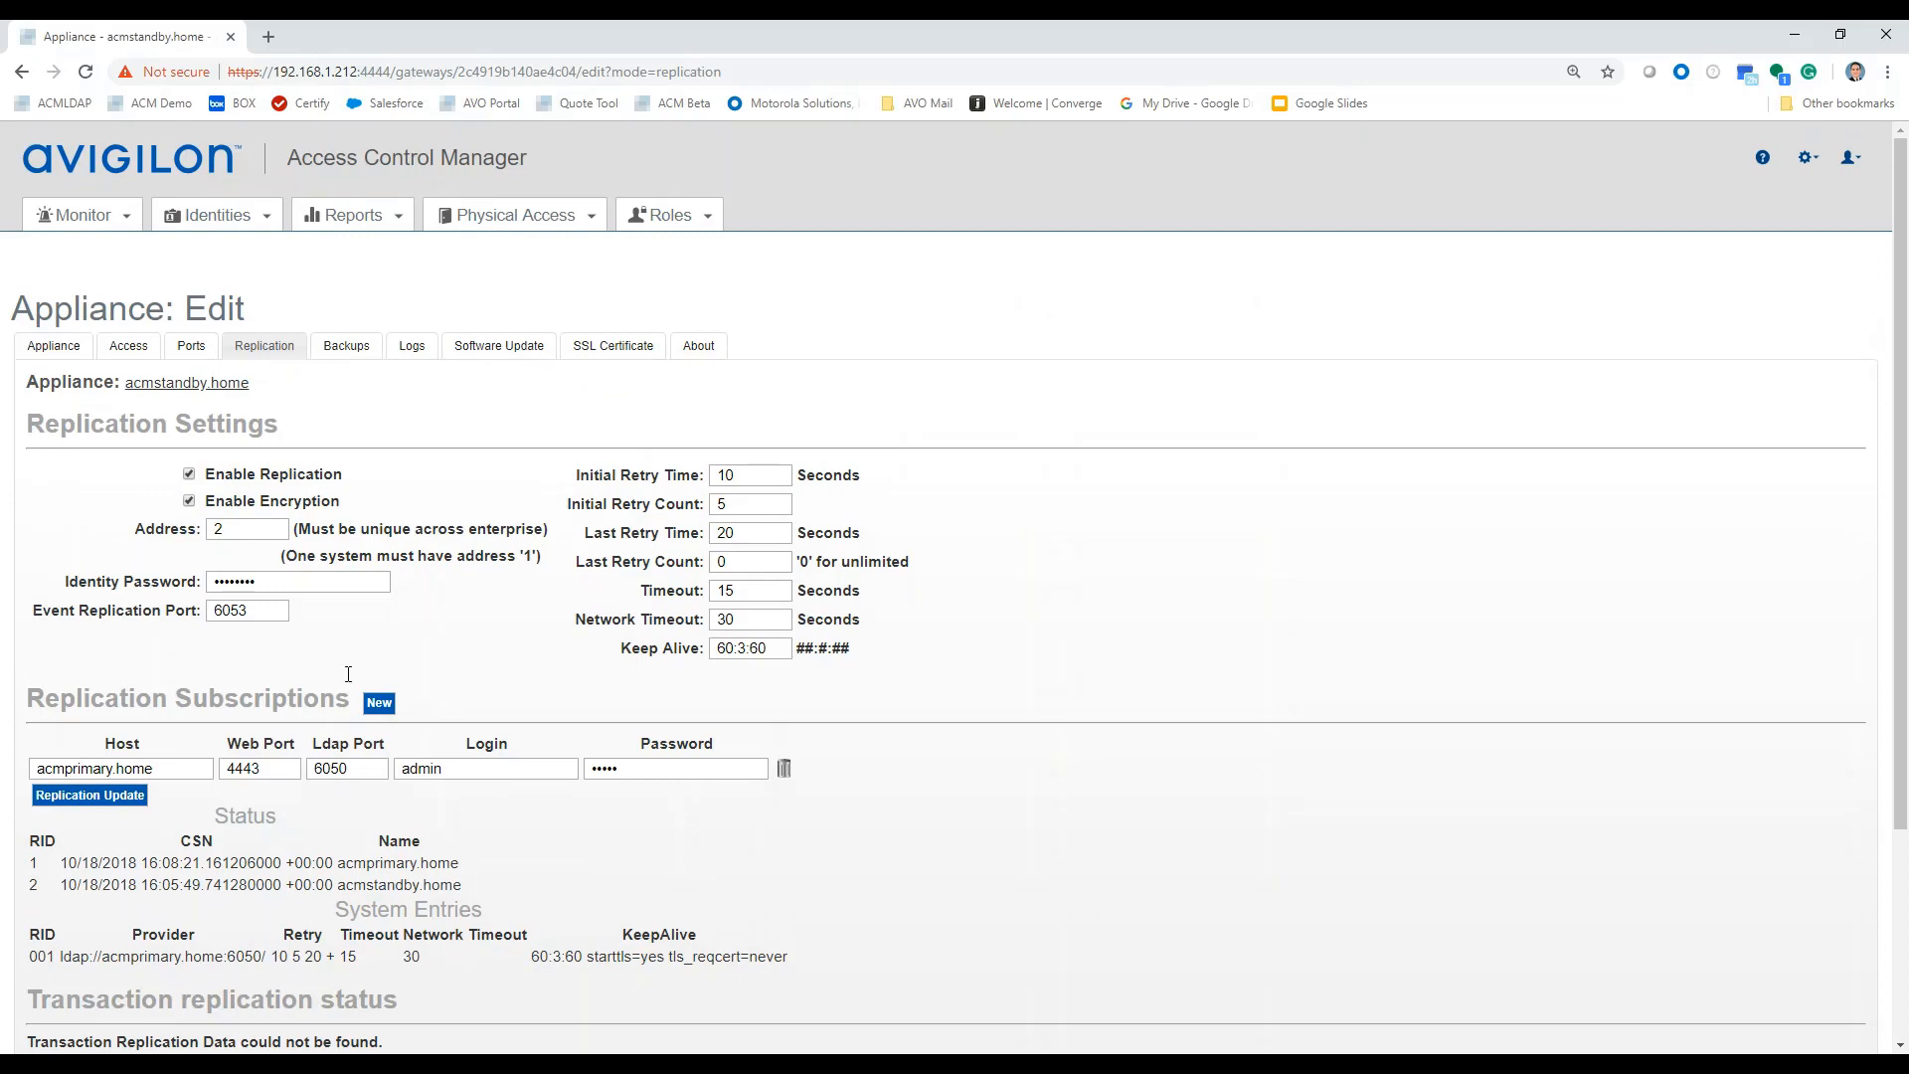
On the standby, search identities and open the Mouse, Mickey record to check its photo.
{"action": "left_click", "coordinate": [221, 248]}
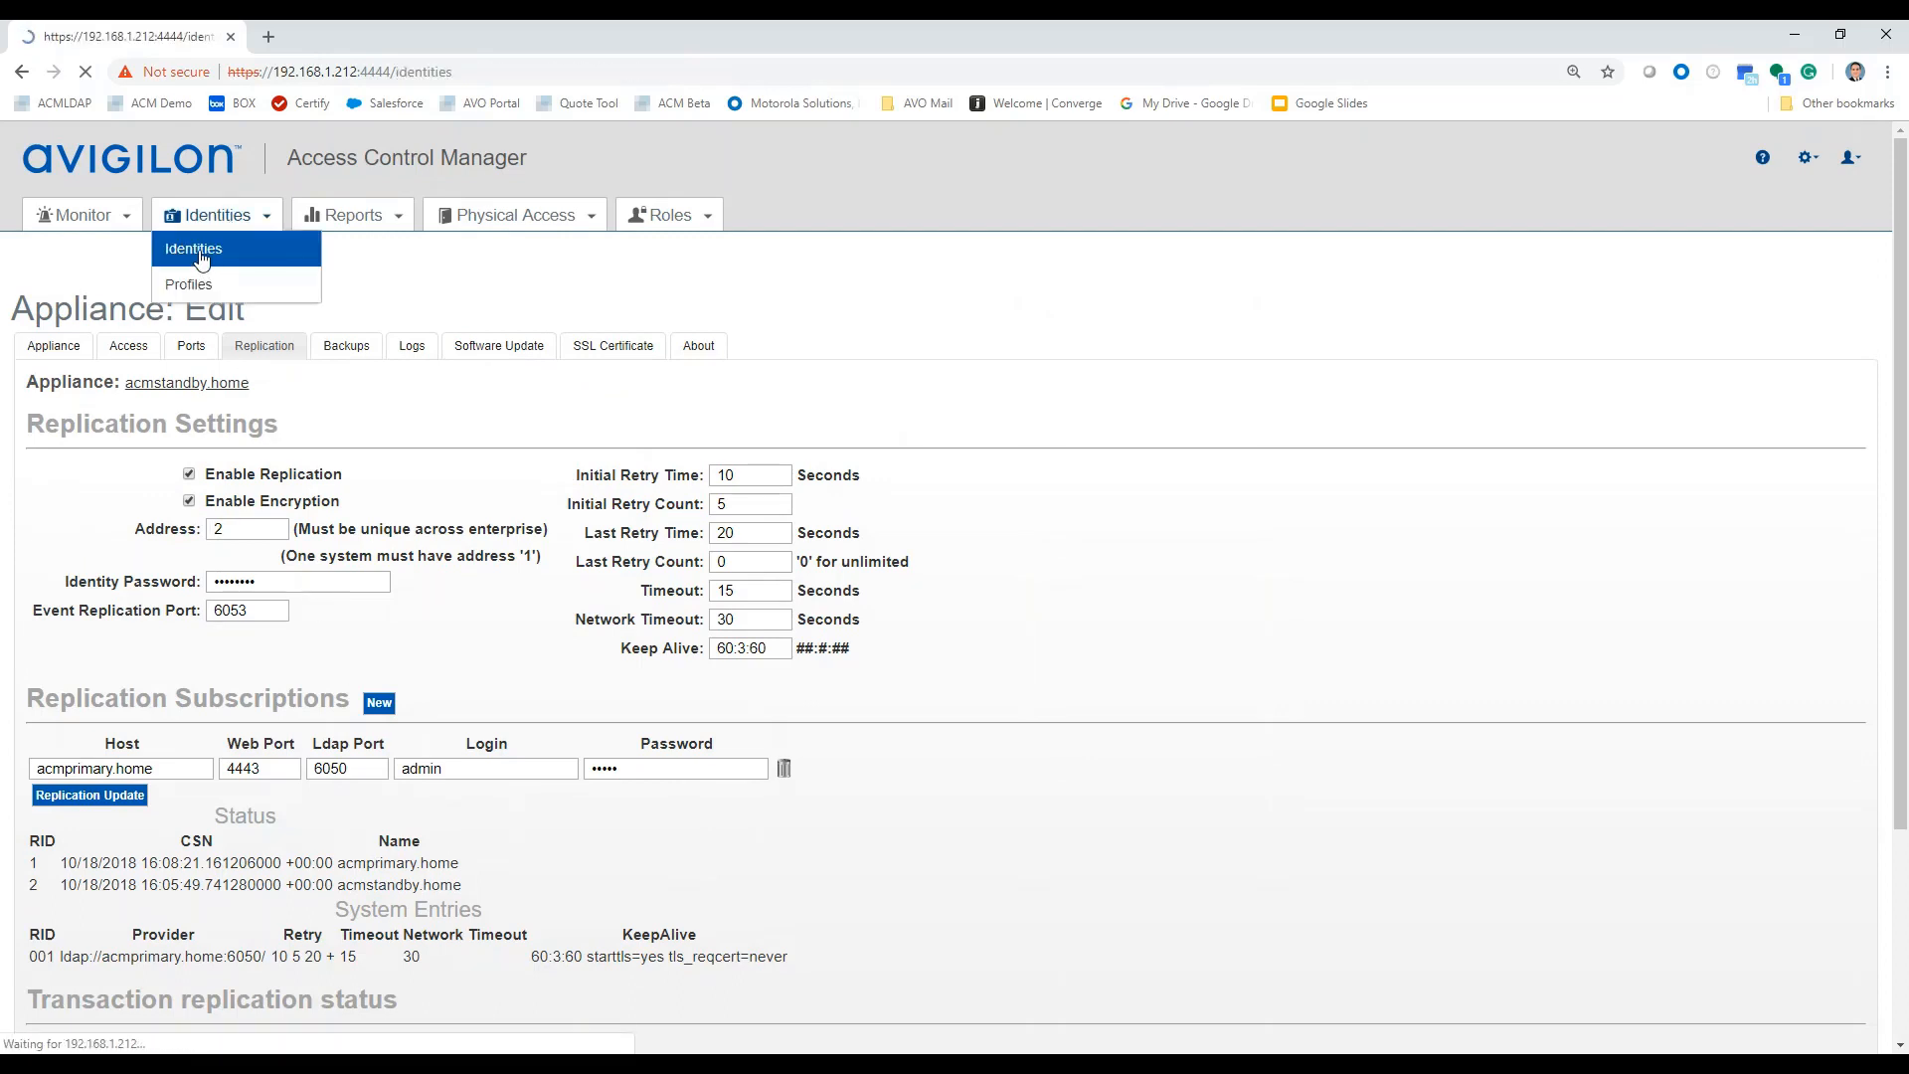
{"action": "left_click", "coordinate": [213, 481]}
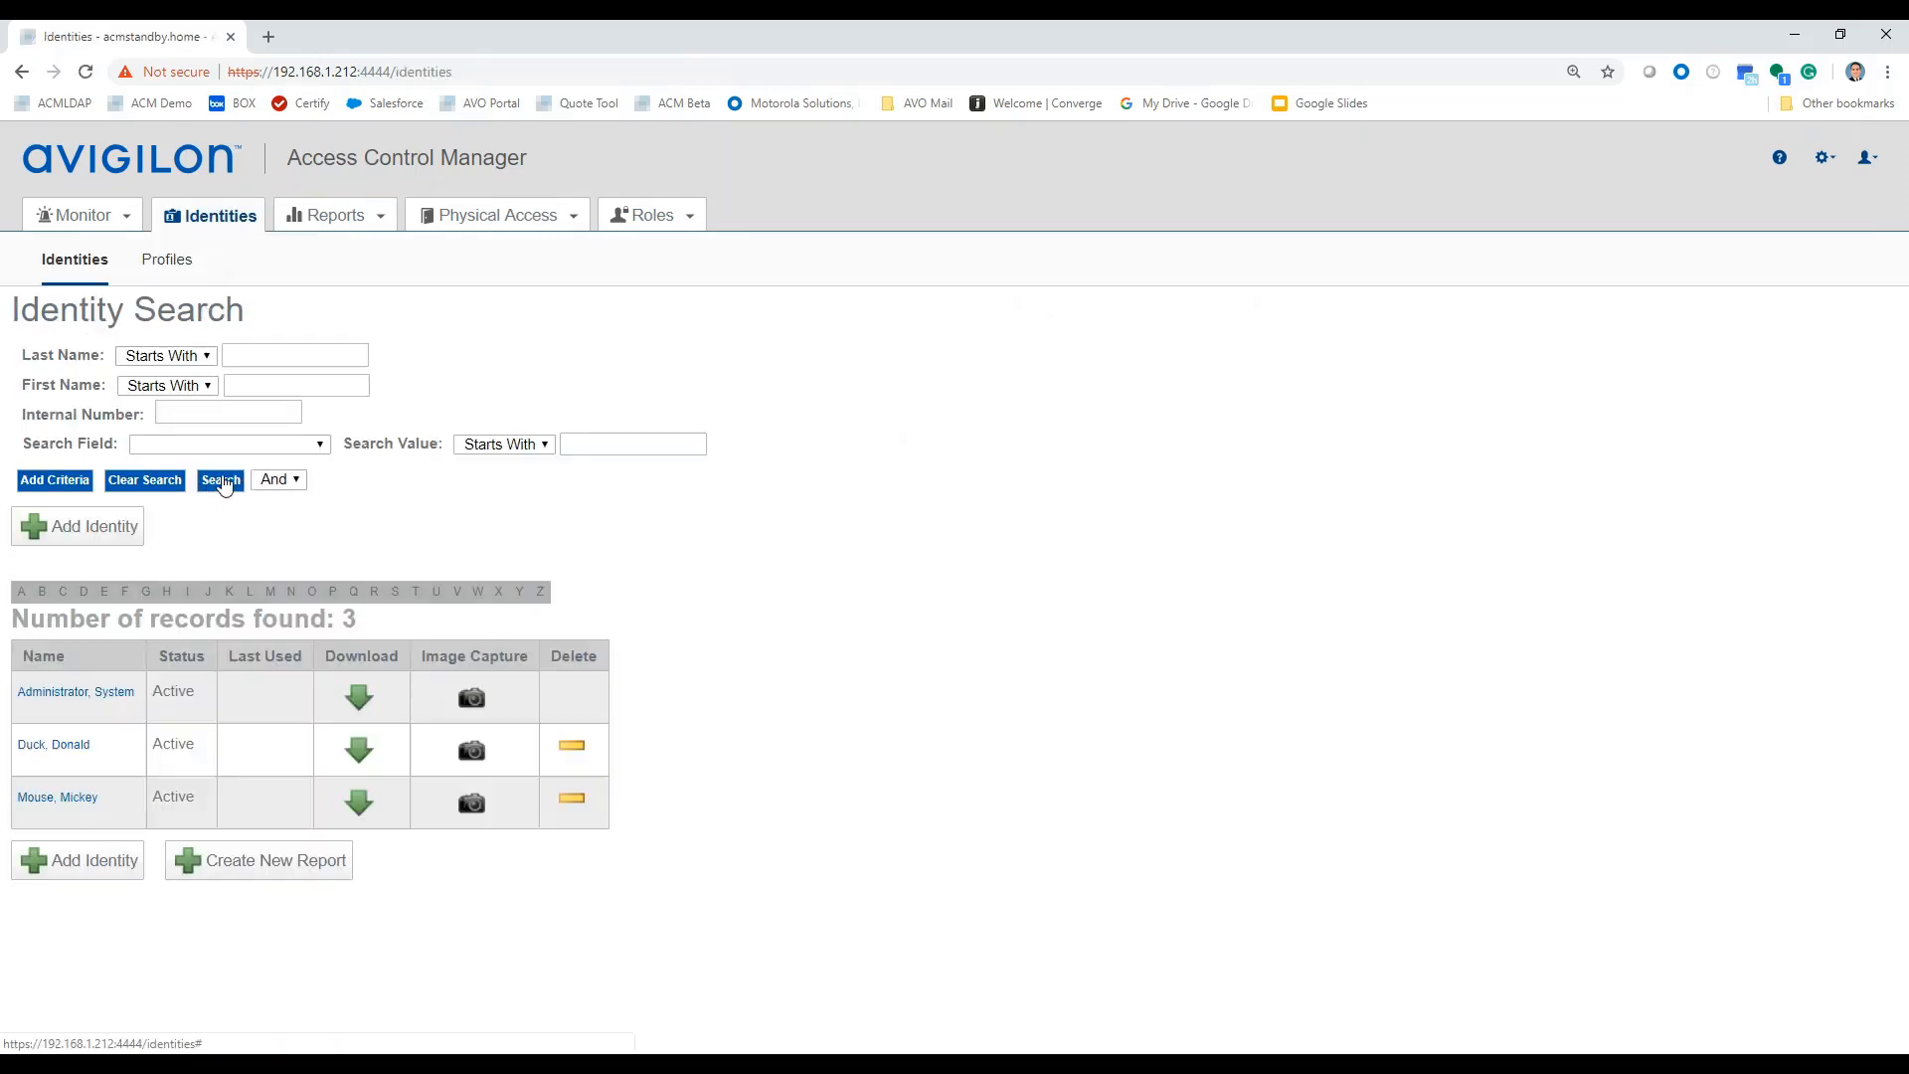
{"action": "left_click", "coordinate": [56, 800]}
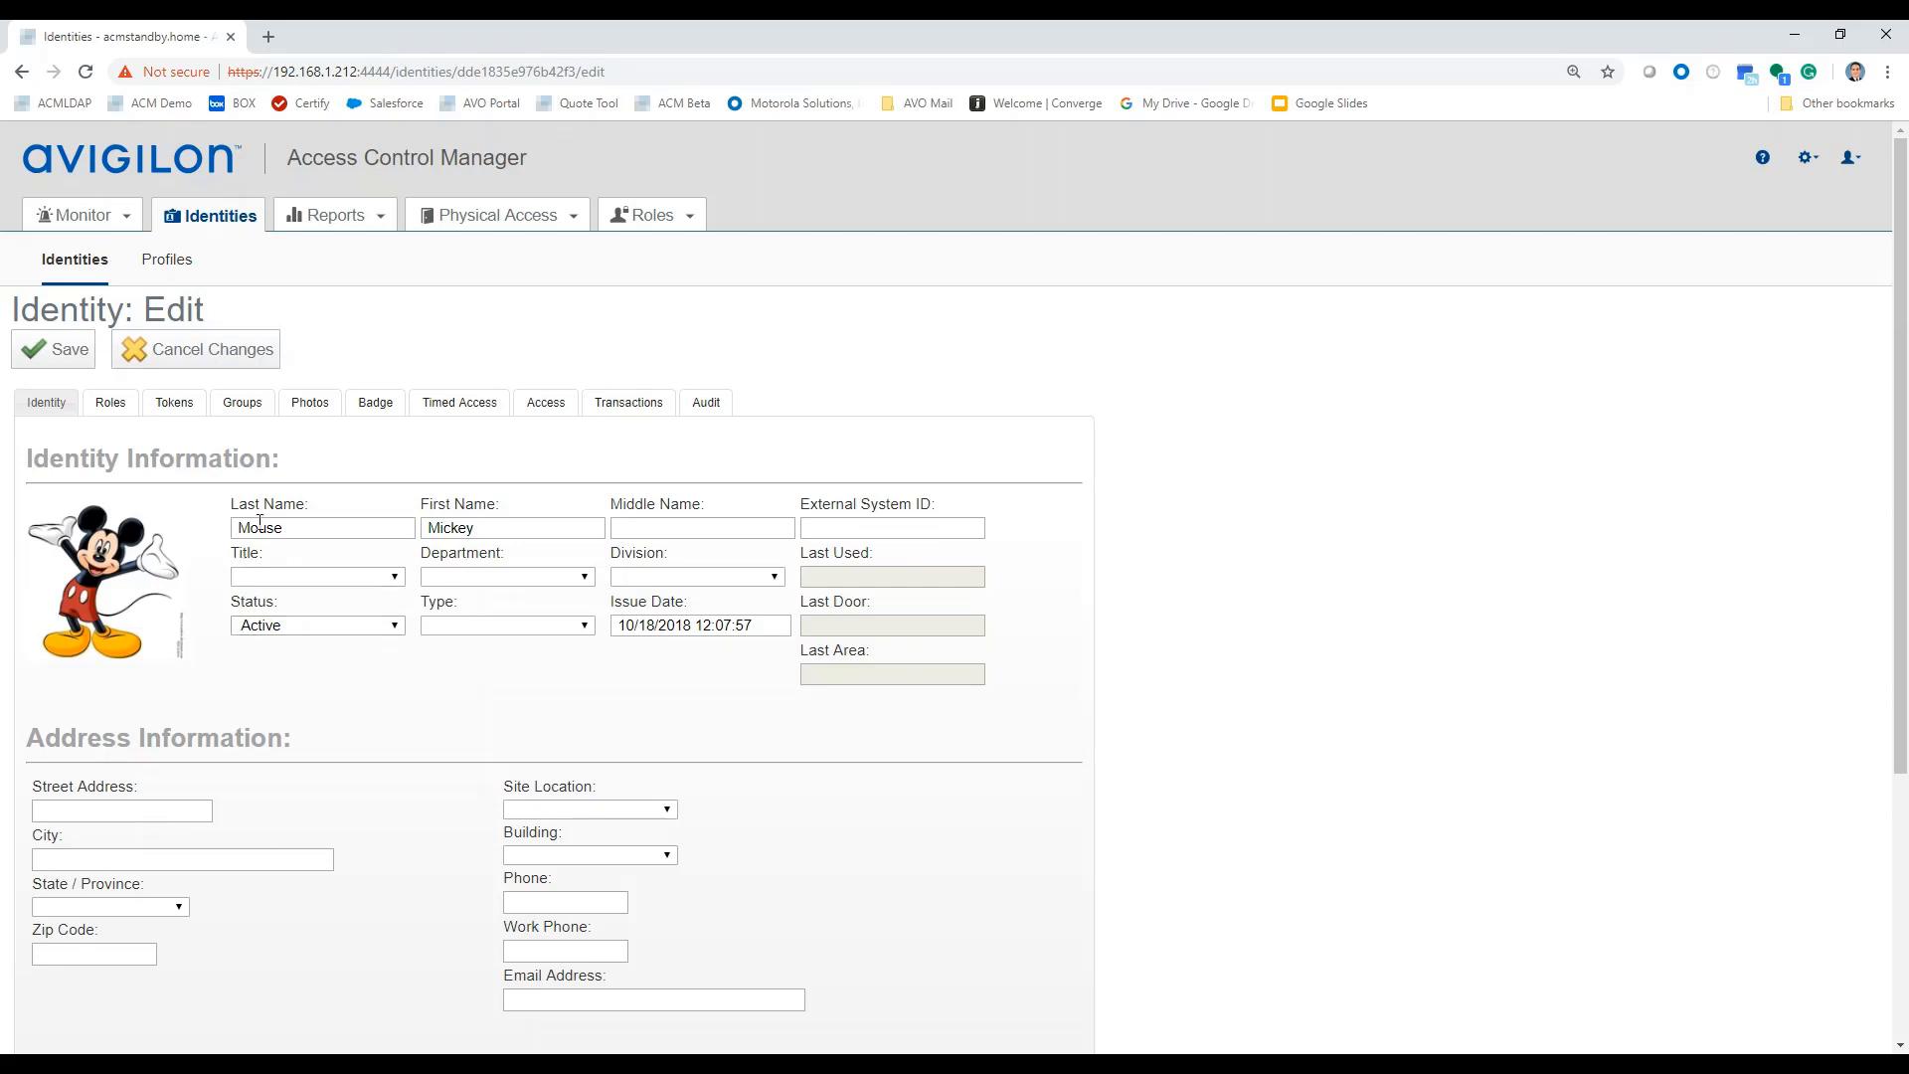
Run a Replication Update on acmstandby.home, then return to its general Appliance settings.
{"action": "left_click", "coordinate": [1806, 162]}
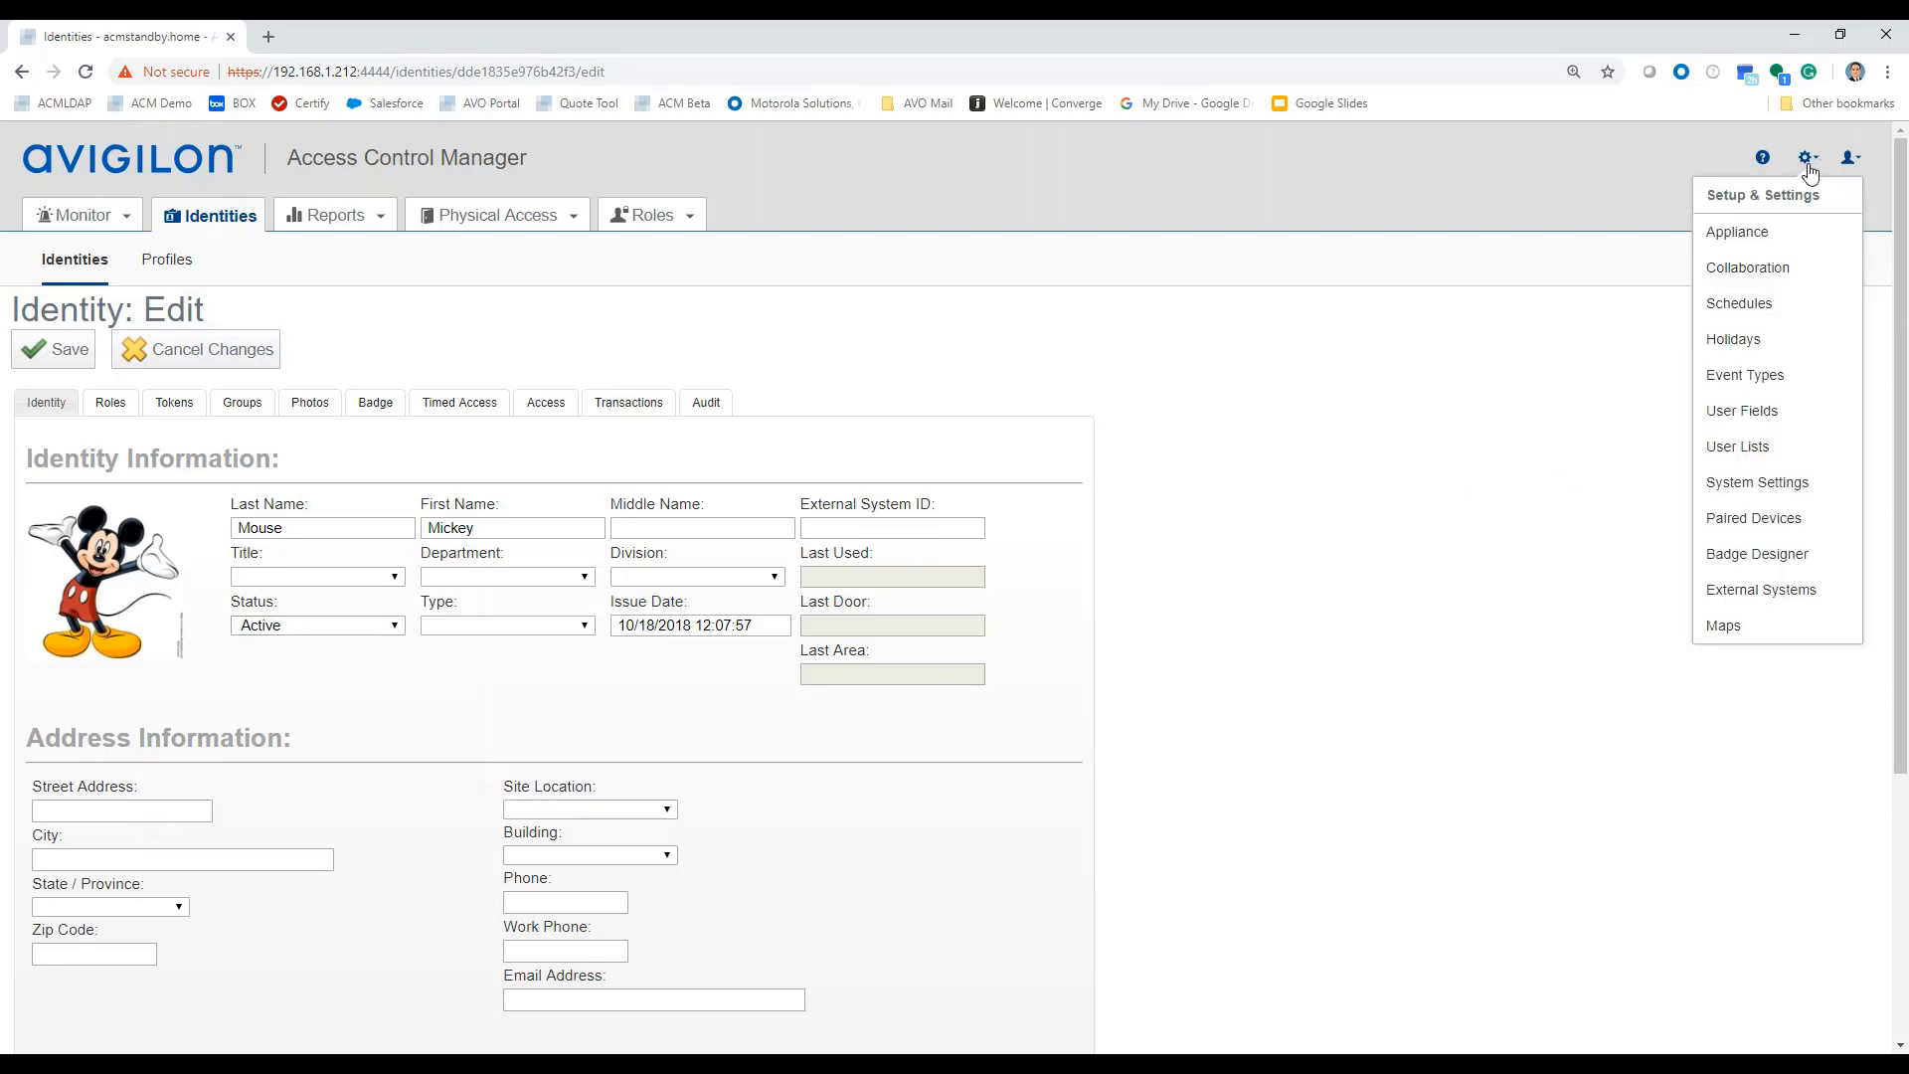
{"action": "left_click", "coordinate": [1753, 239]}
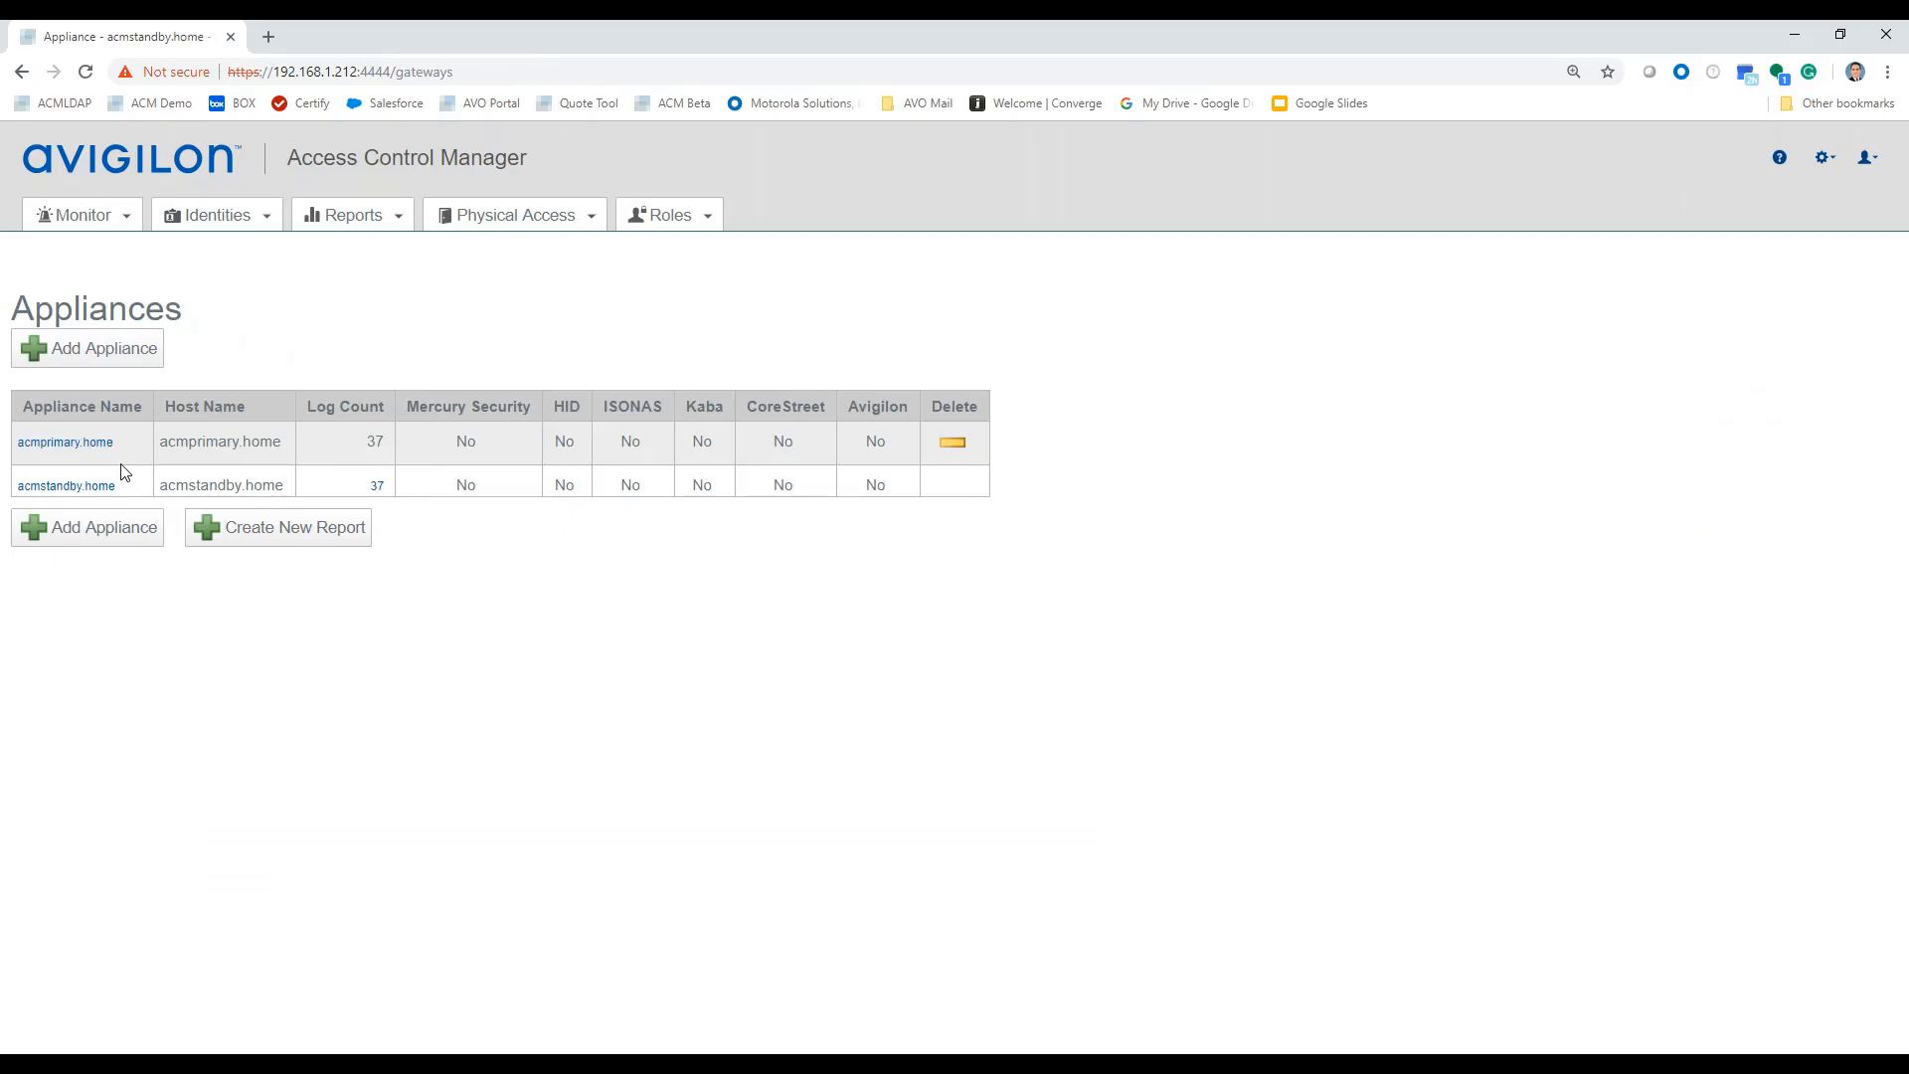
{"action": "left_click", "coordinate": [61, 487]}
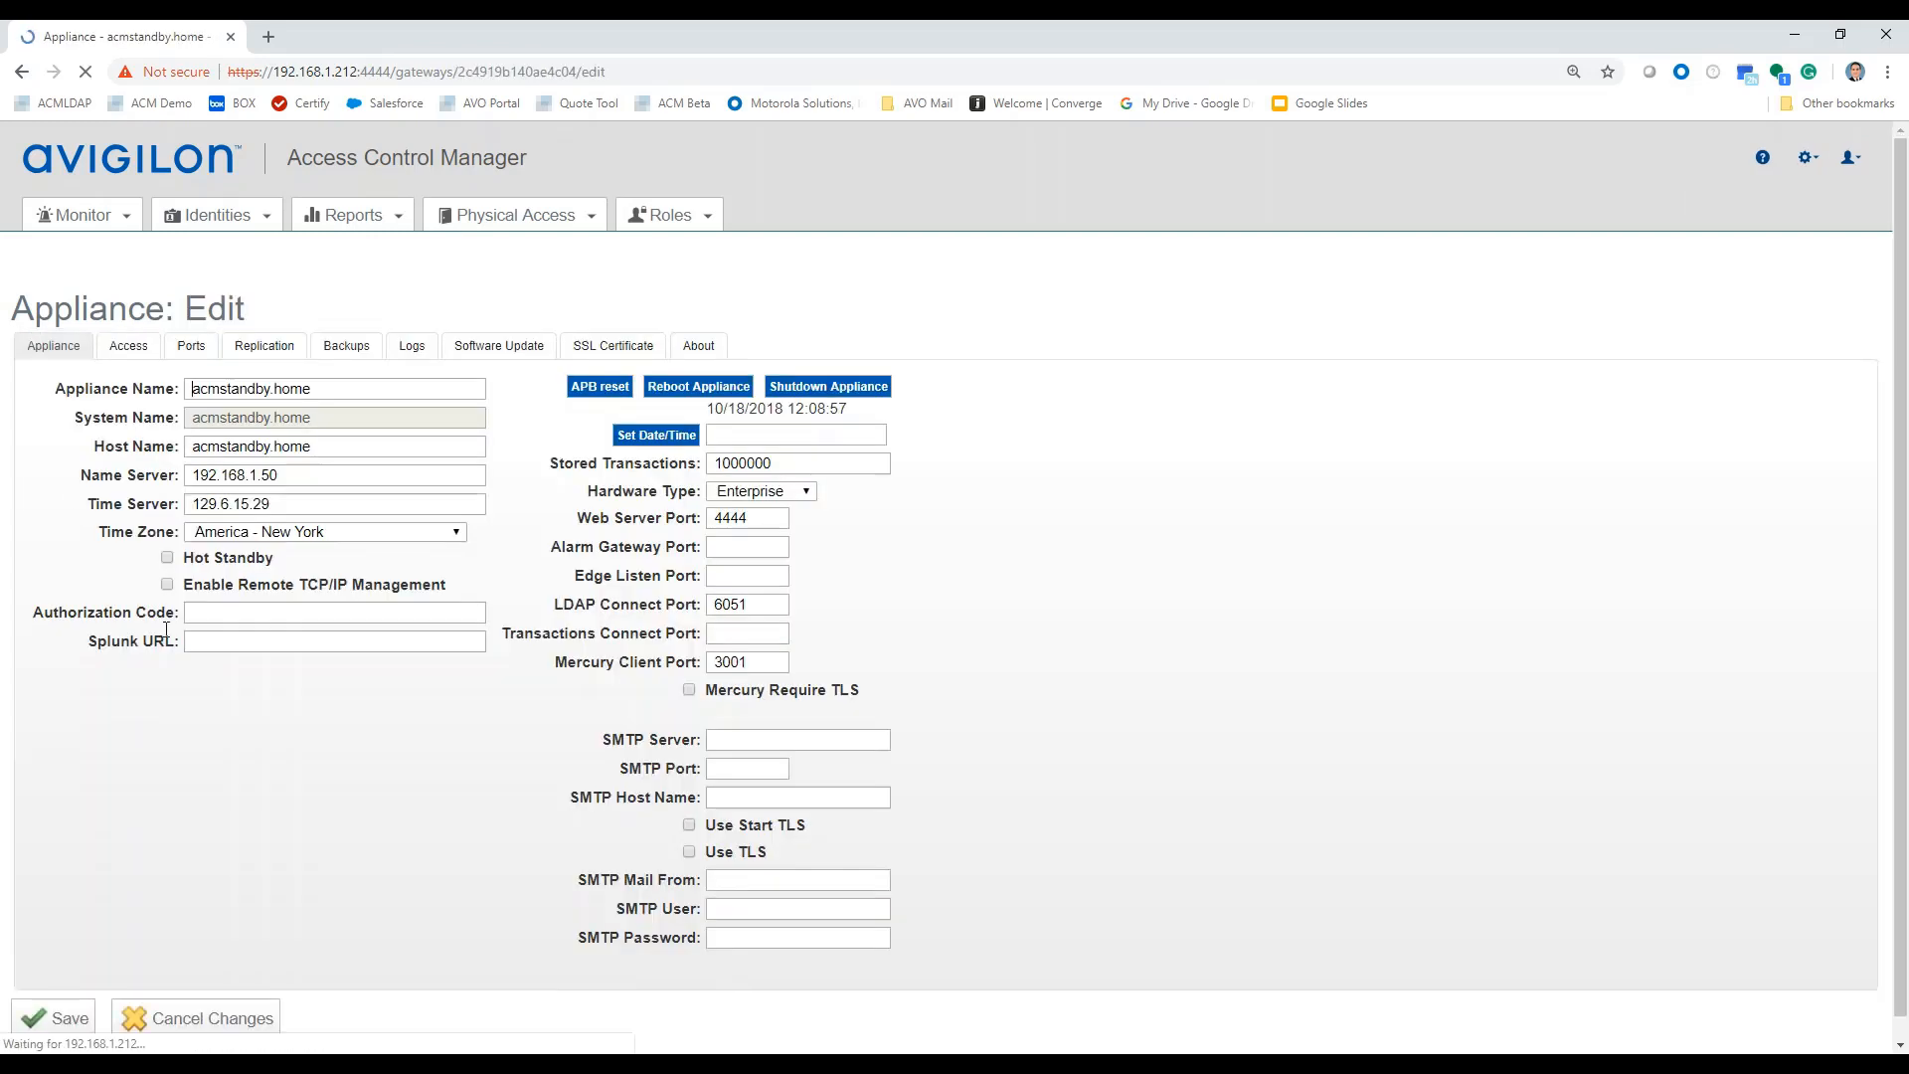
{"action": "left_click", "coordinate": [262, 350]}
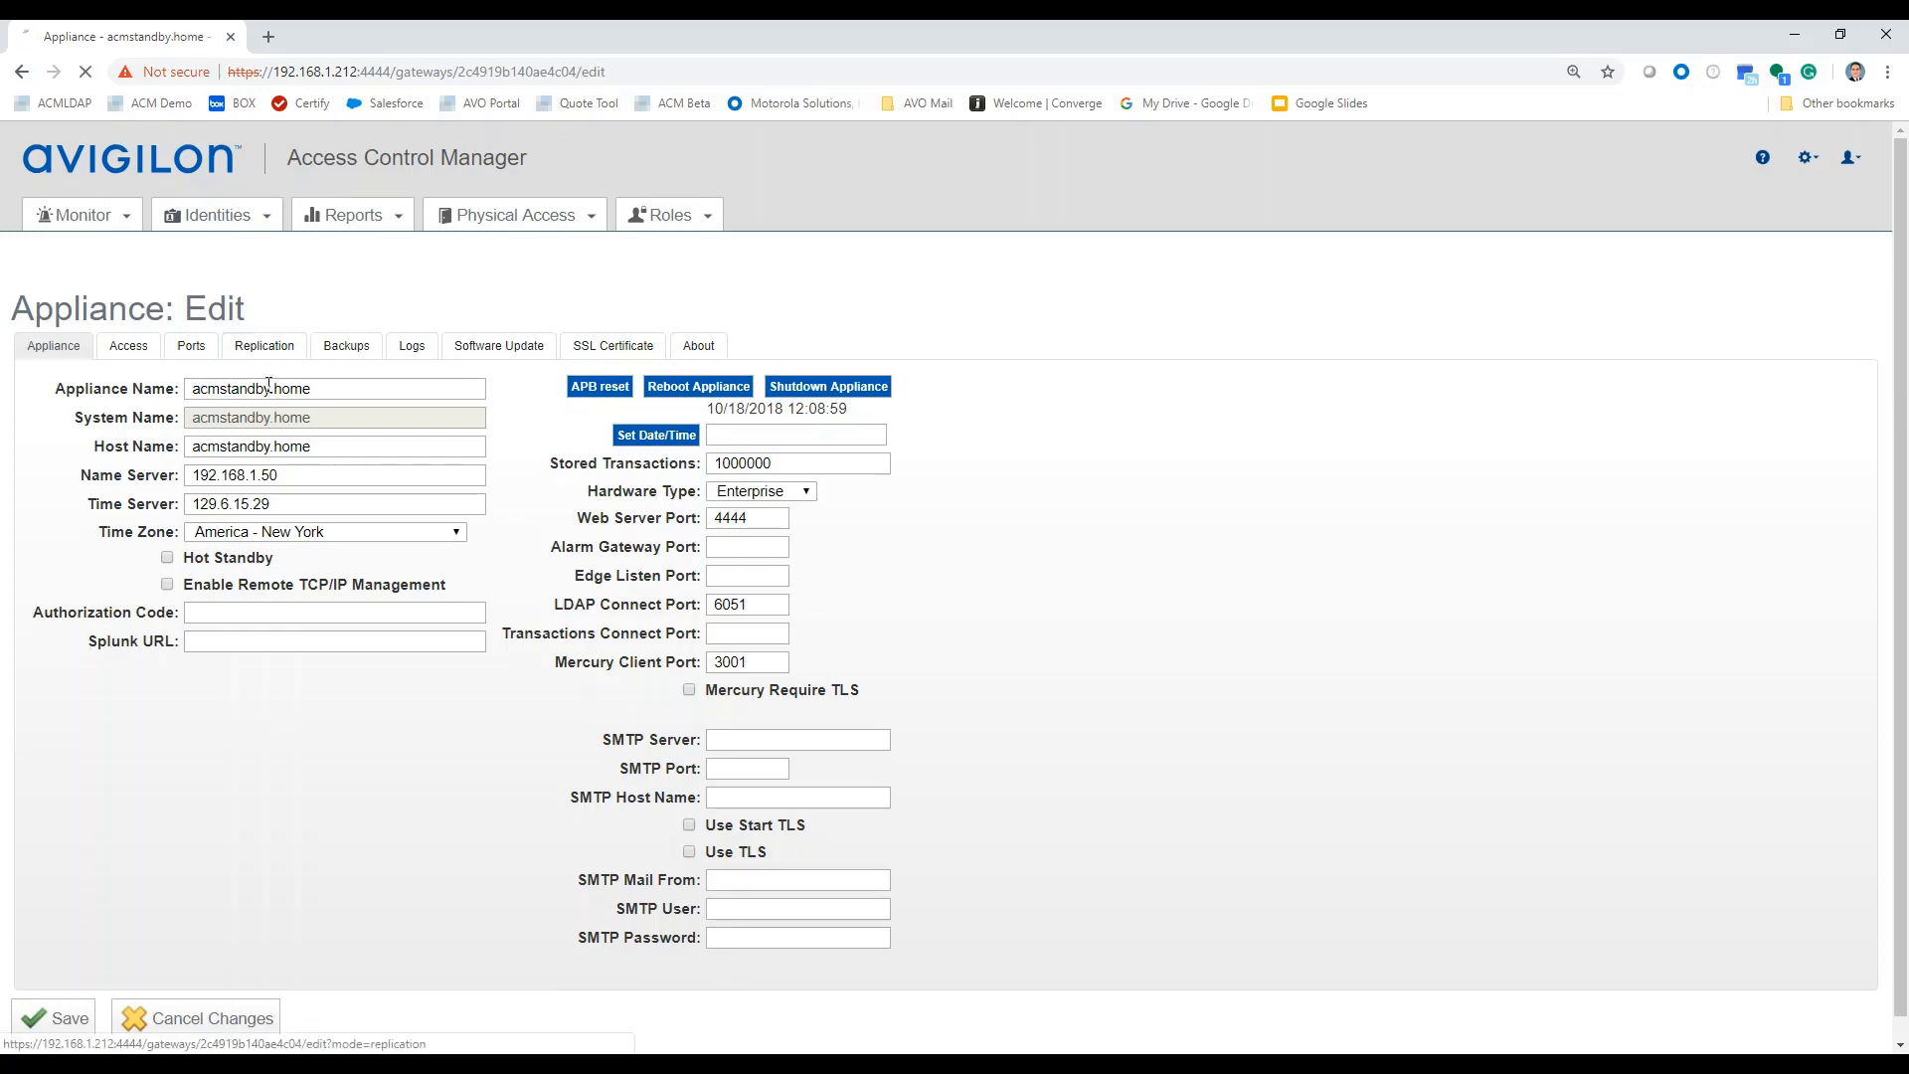
{"action": "scroll", "coordinate": [608, 686], "scroll_direction": "down", "scroll_amount": 3}
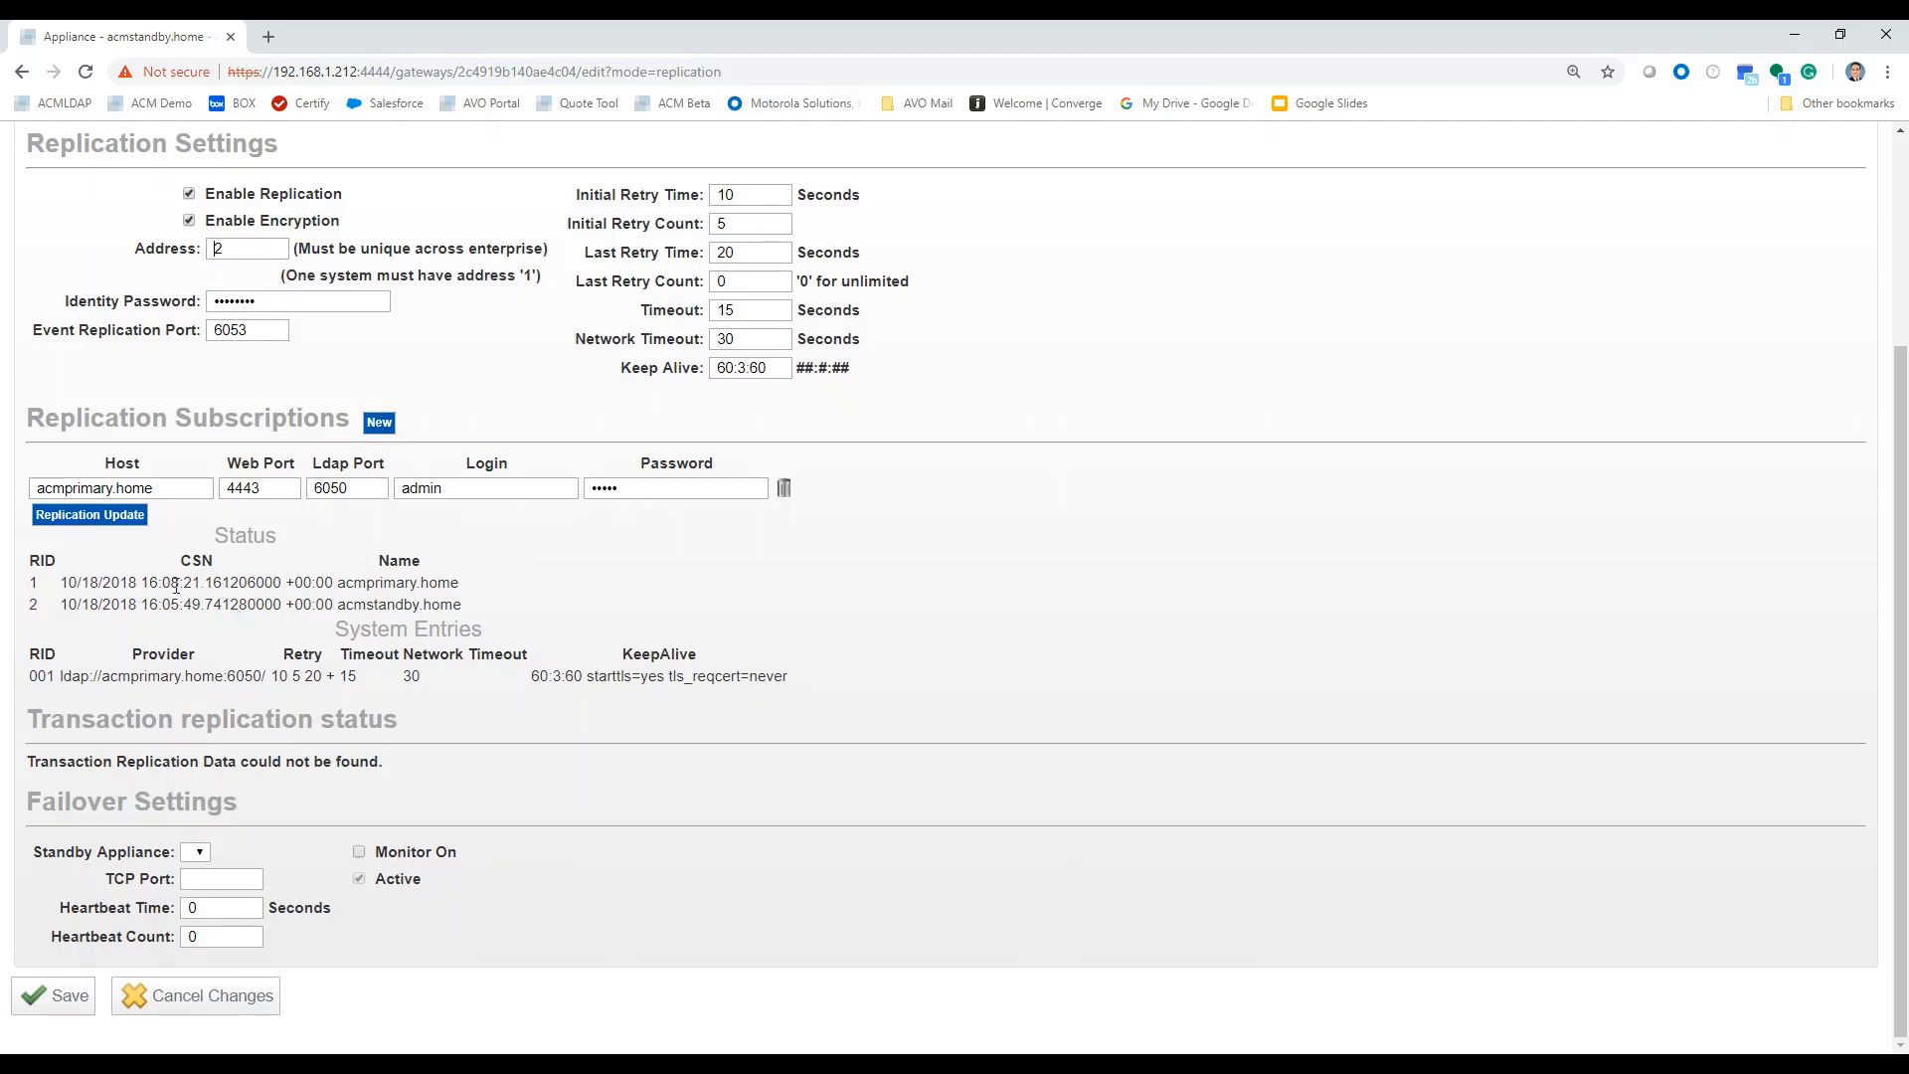
{"action": "left_click", "coordinate": [94, 516]}
{"action": "scroll", "coordinate": [453, 659], "scroll_direction": "up", "scroll_amount": 2}
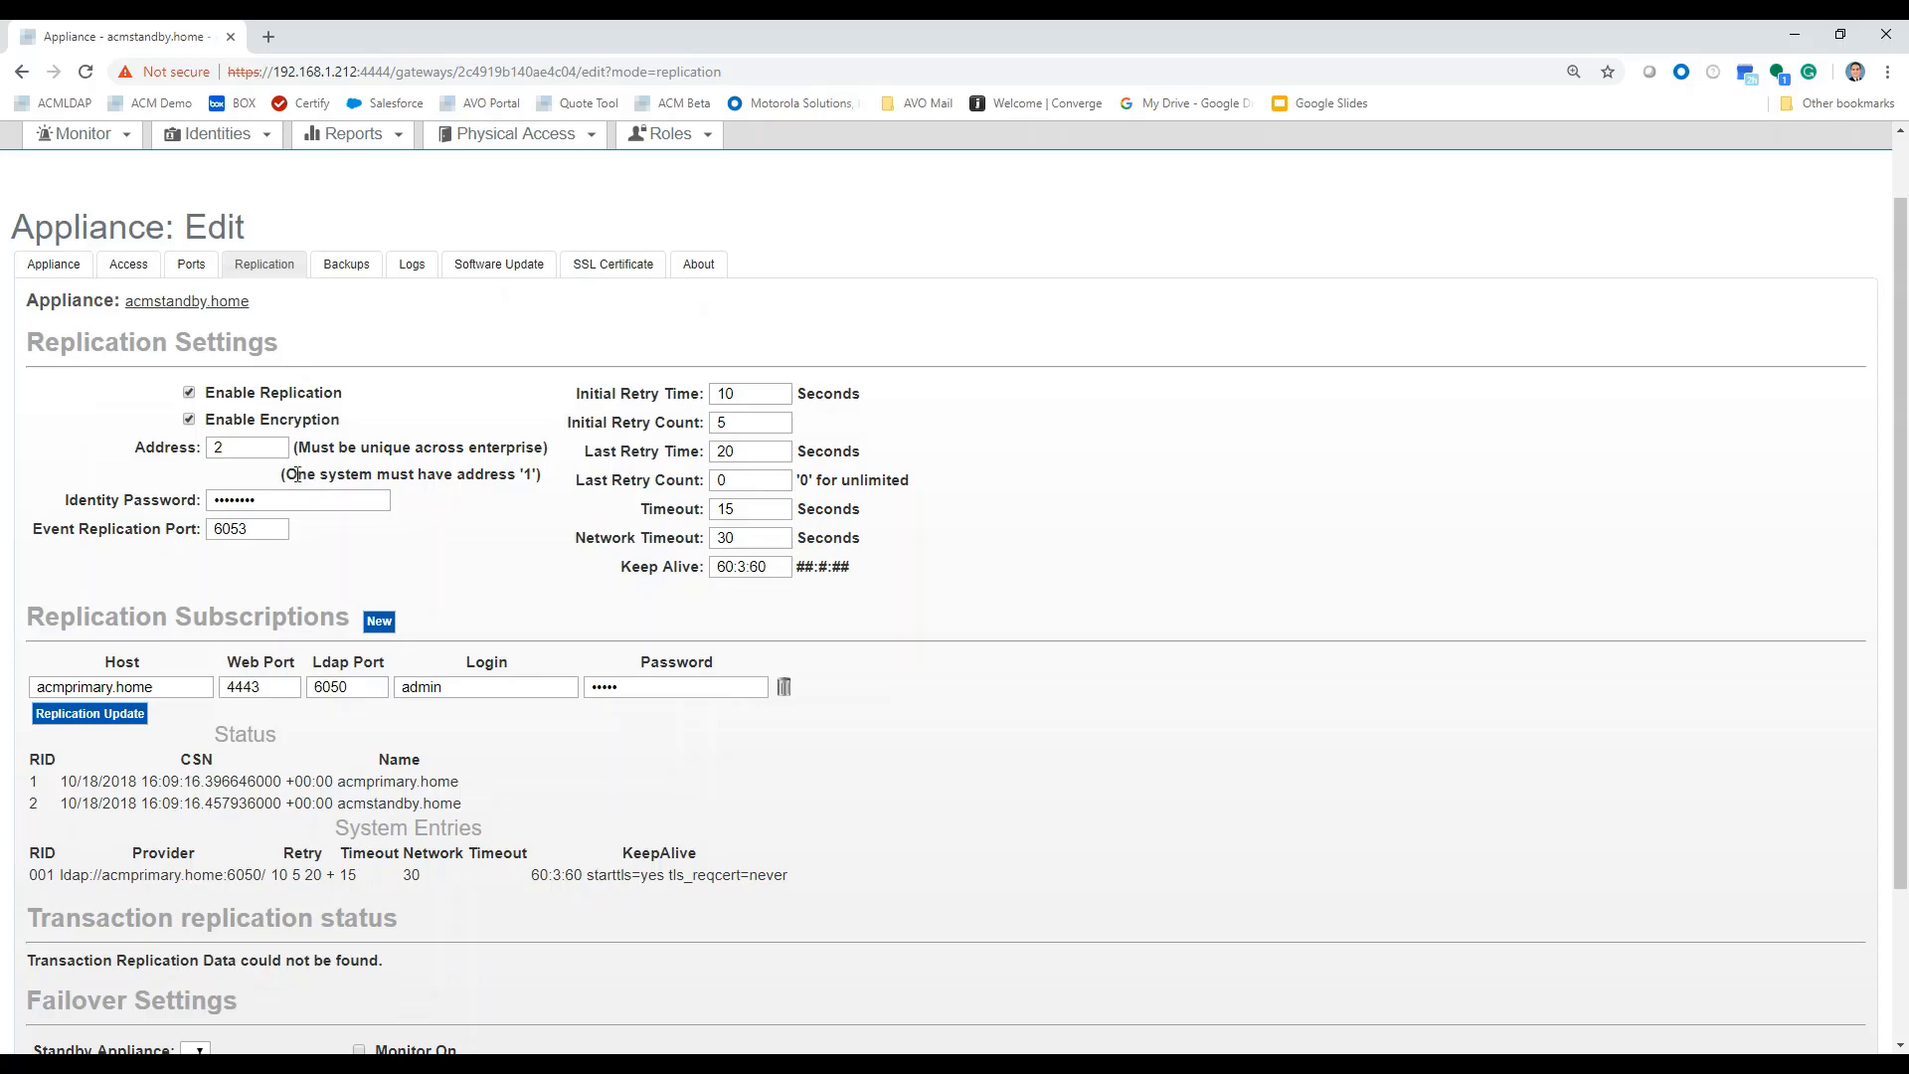
{"action": "left_click", "coordinate": [47, 270]}
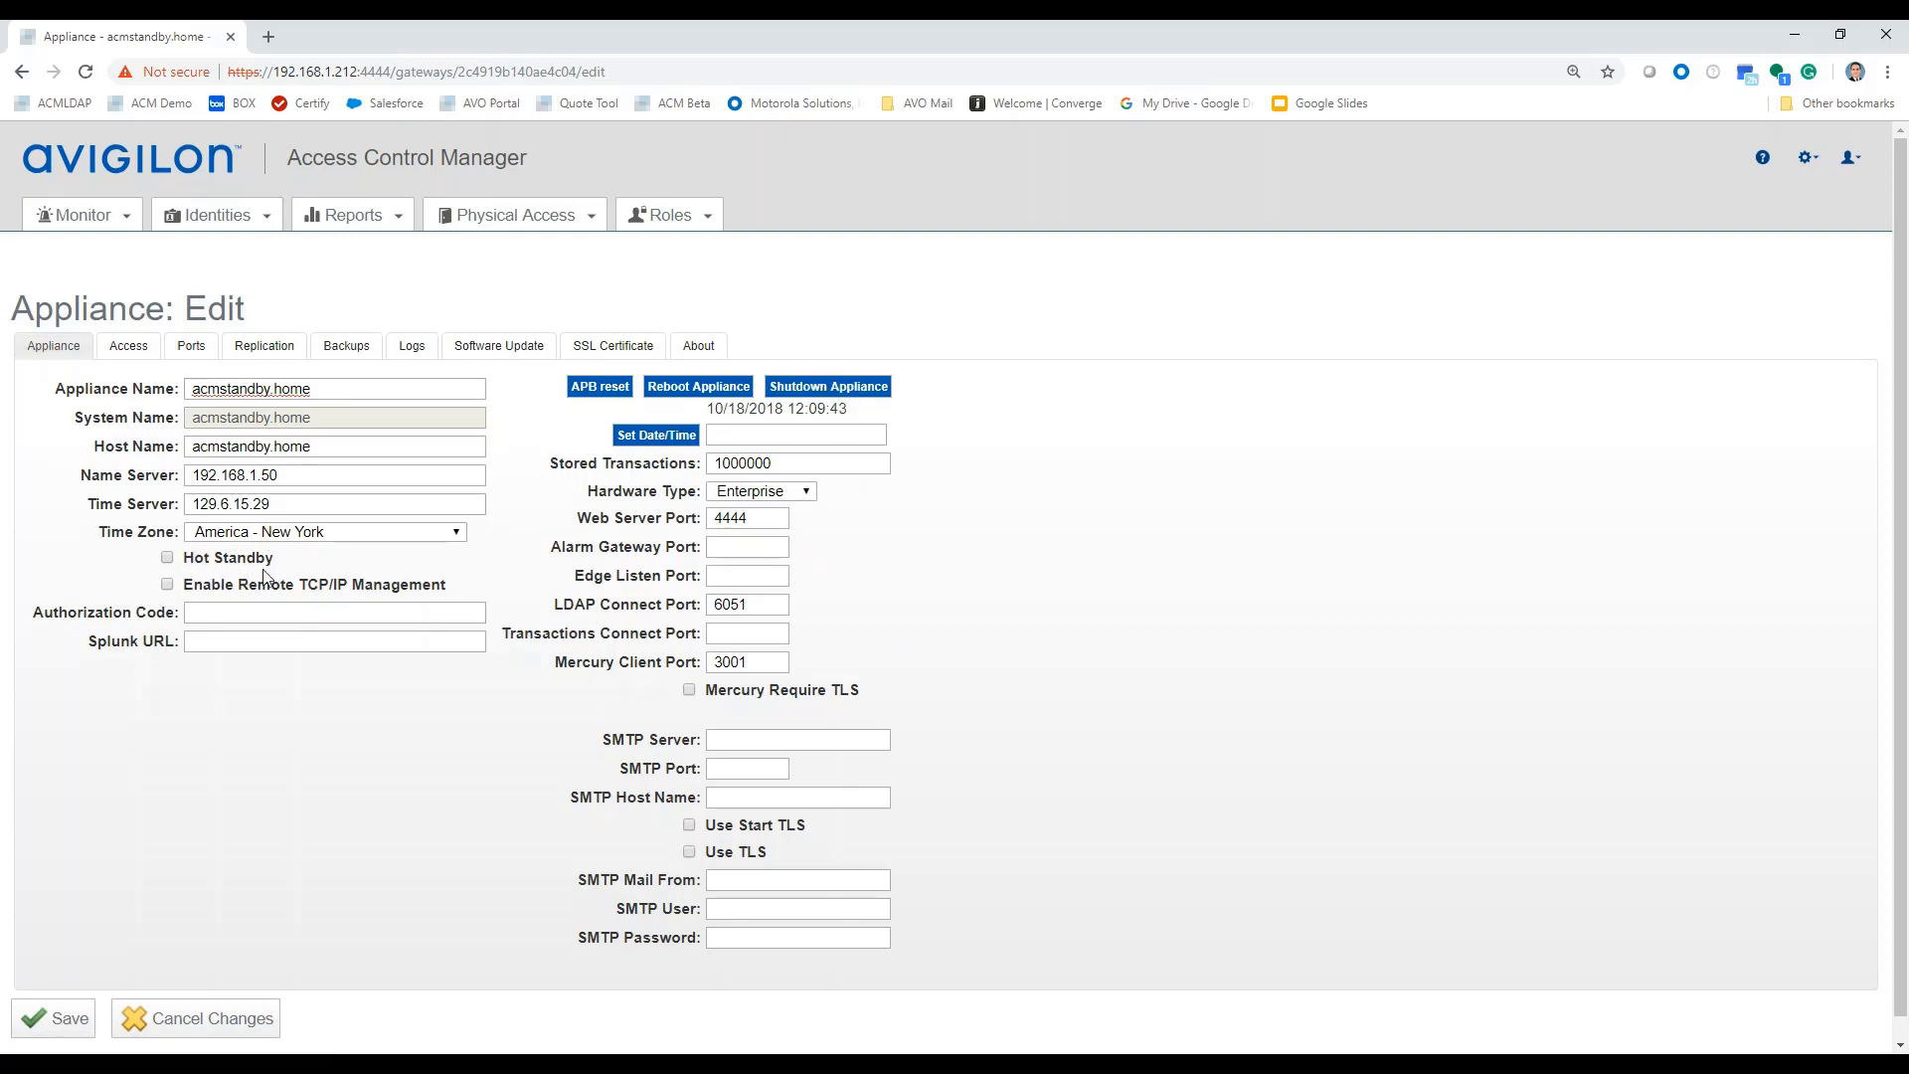
Enable and save Hot Standby on acmstandby.home, then go back to the primary's browser window.
{"action": "left_click", "coordinate": [167, 559]}
{"action": "left_click", "coordinate": [67, 1019]}
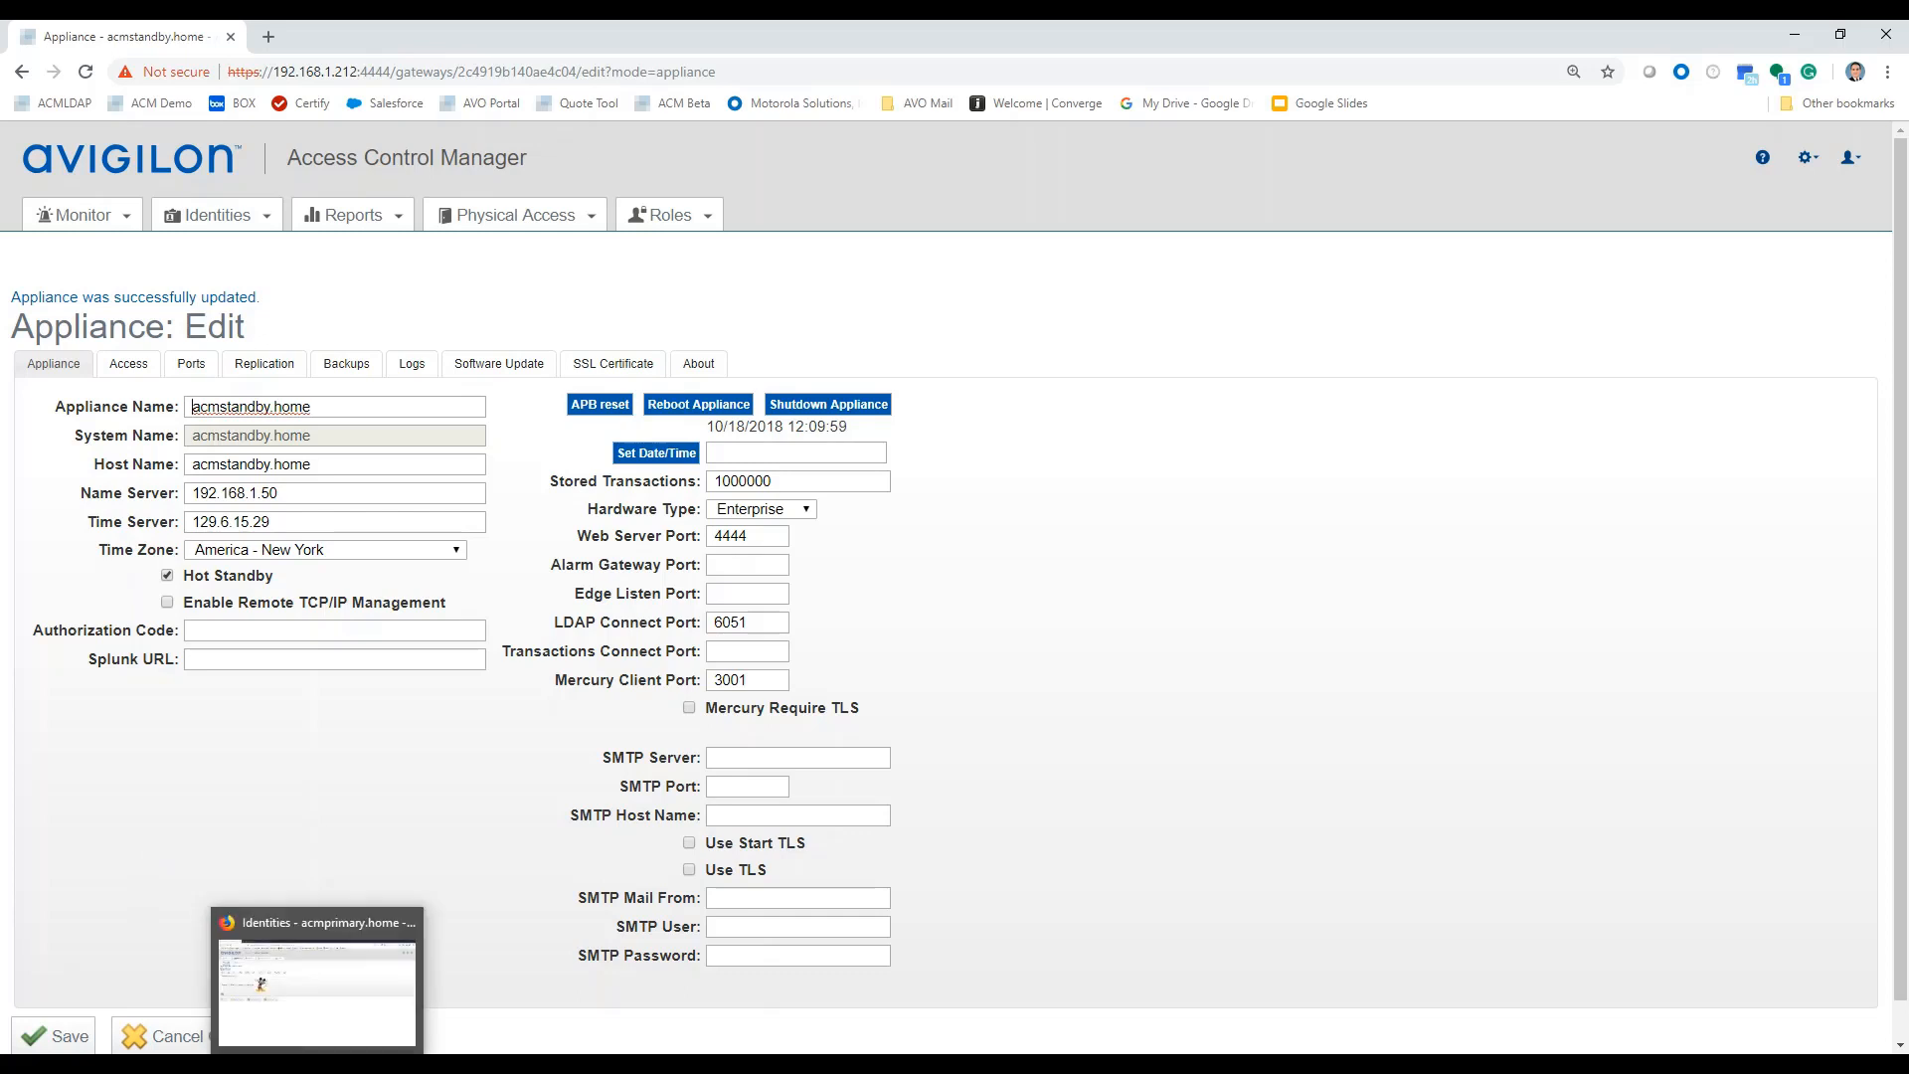
{"action": "left_click", "coordinate": [318, 1064]}
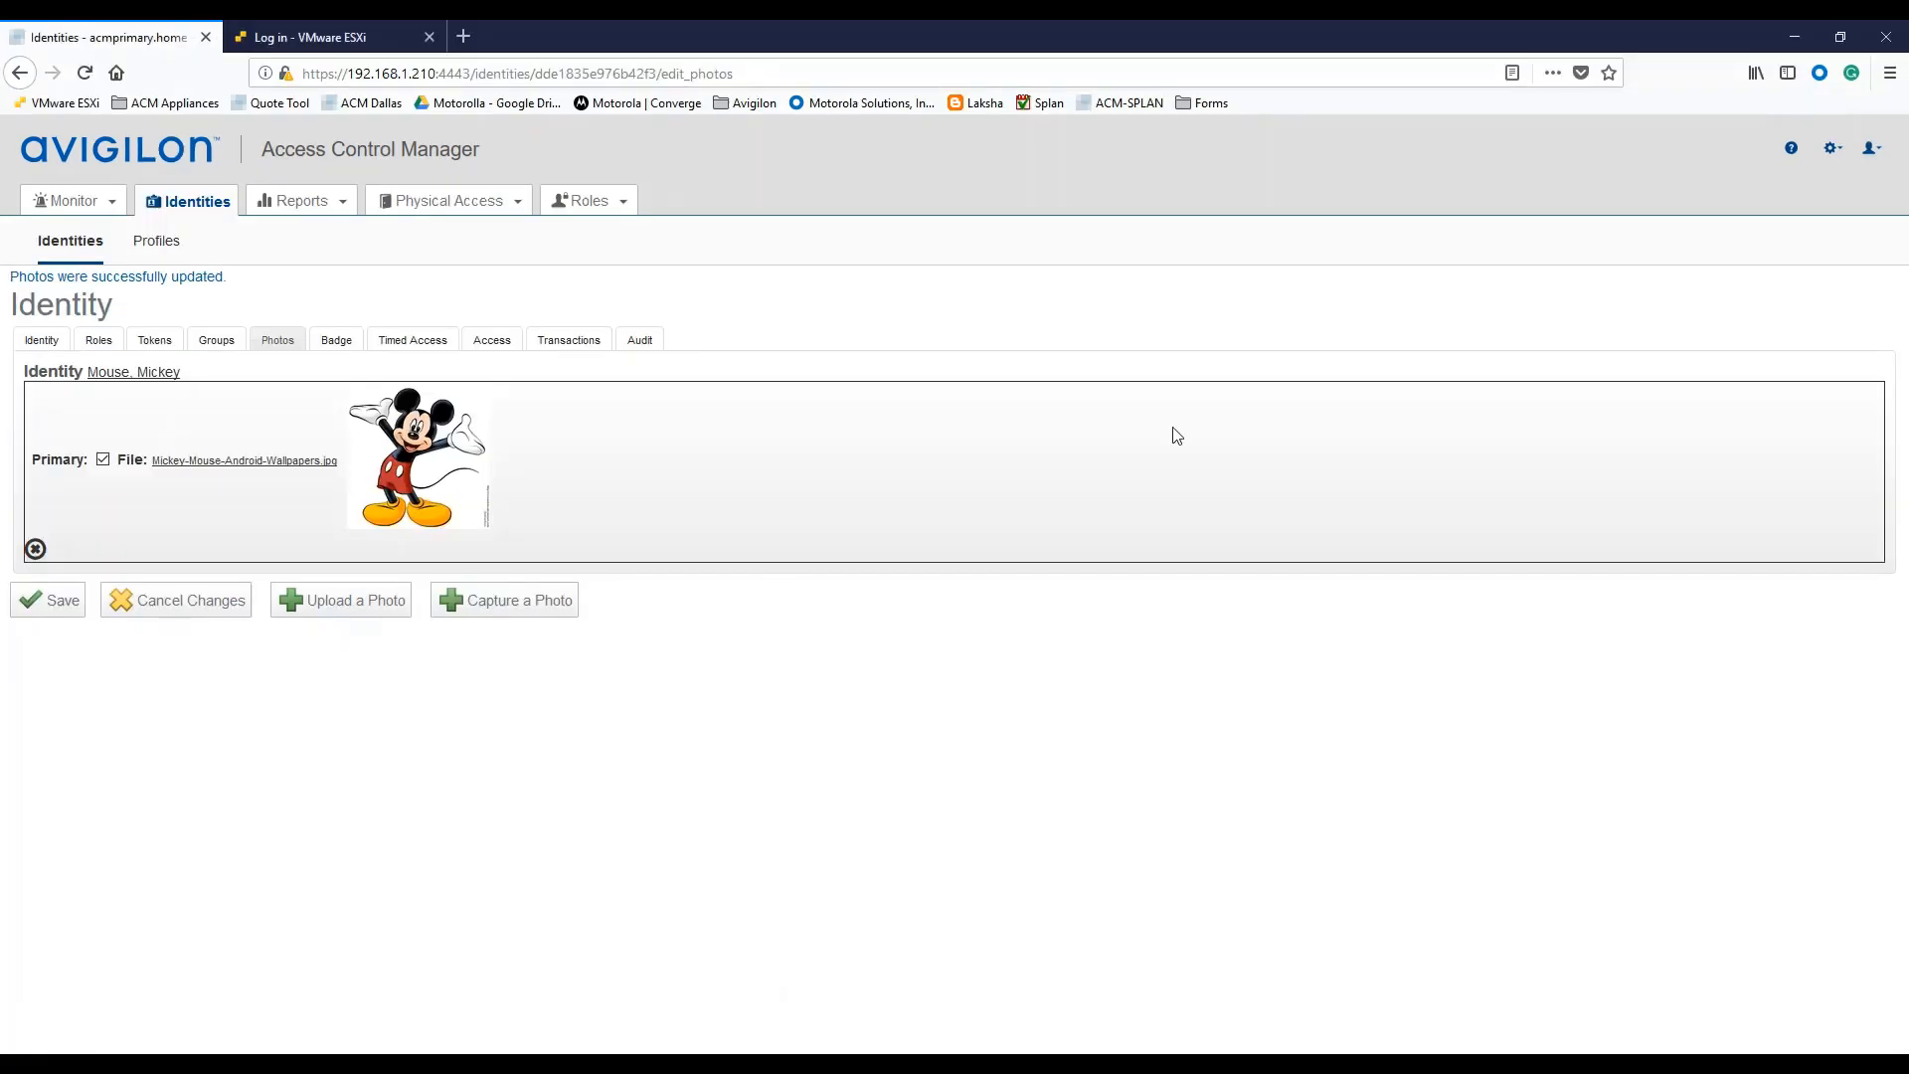
Bring up acmprimary.home's replication page scrolled down to its Failover Settings.
{"action": "left_click", "coordinate": [1833, 161]}
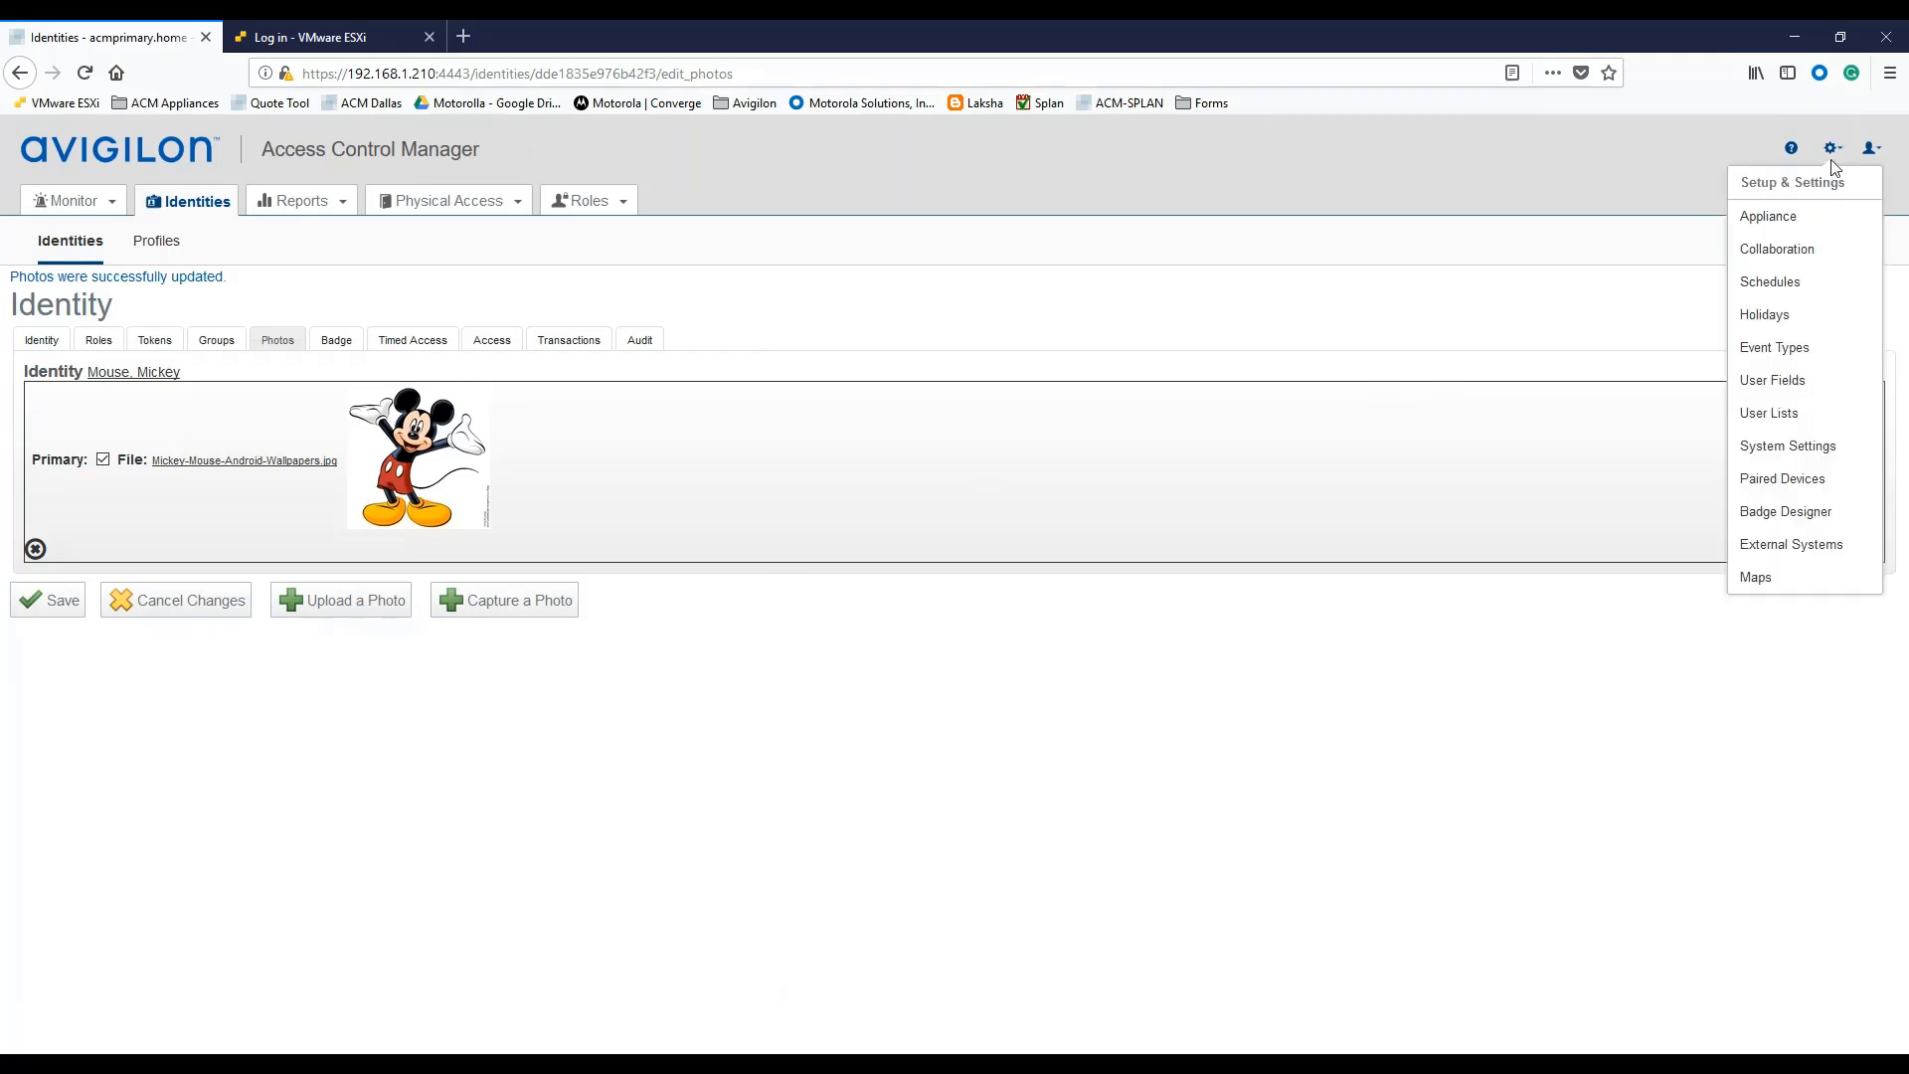
{"action": "left_click", "coordinate": [1770, 217]}
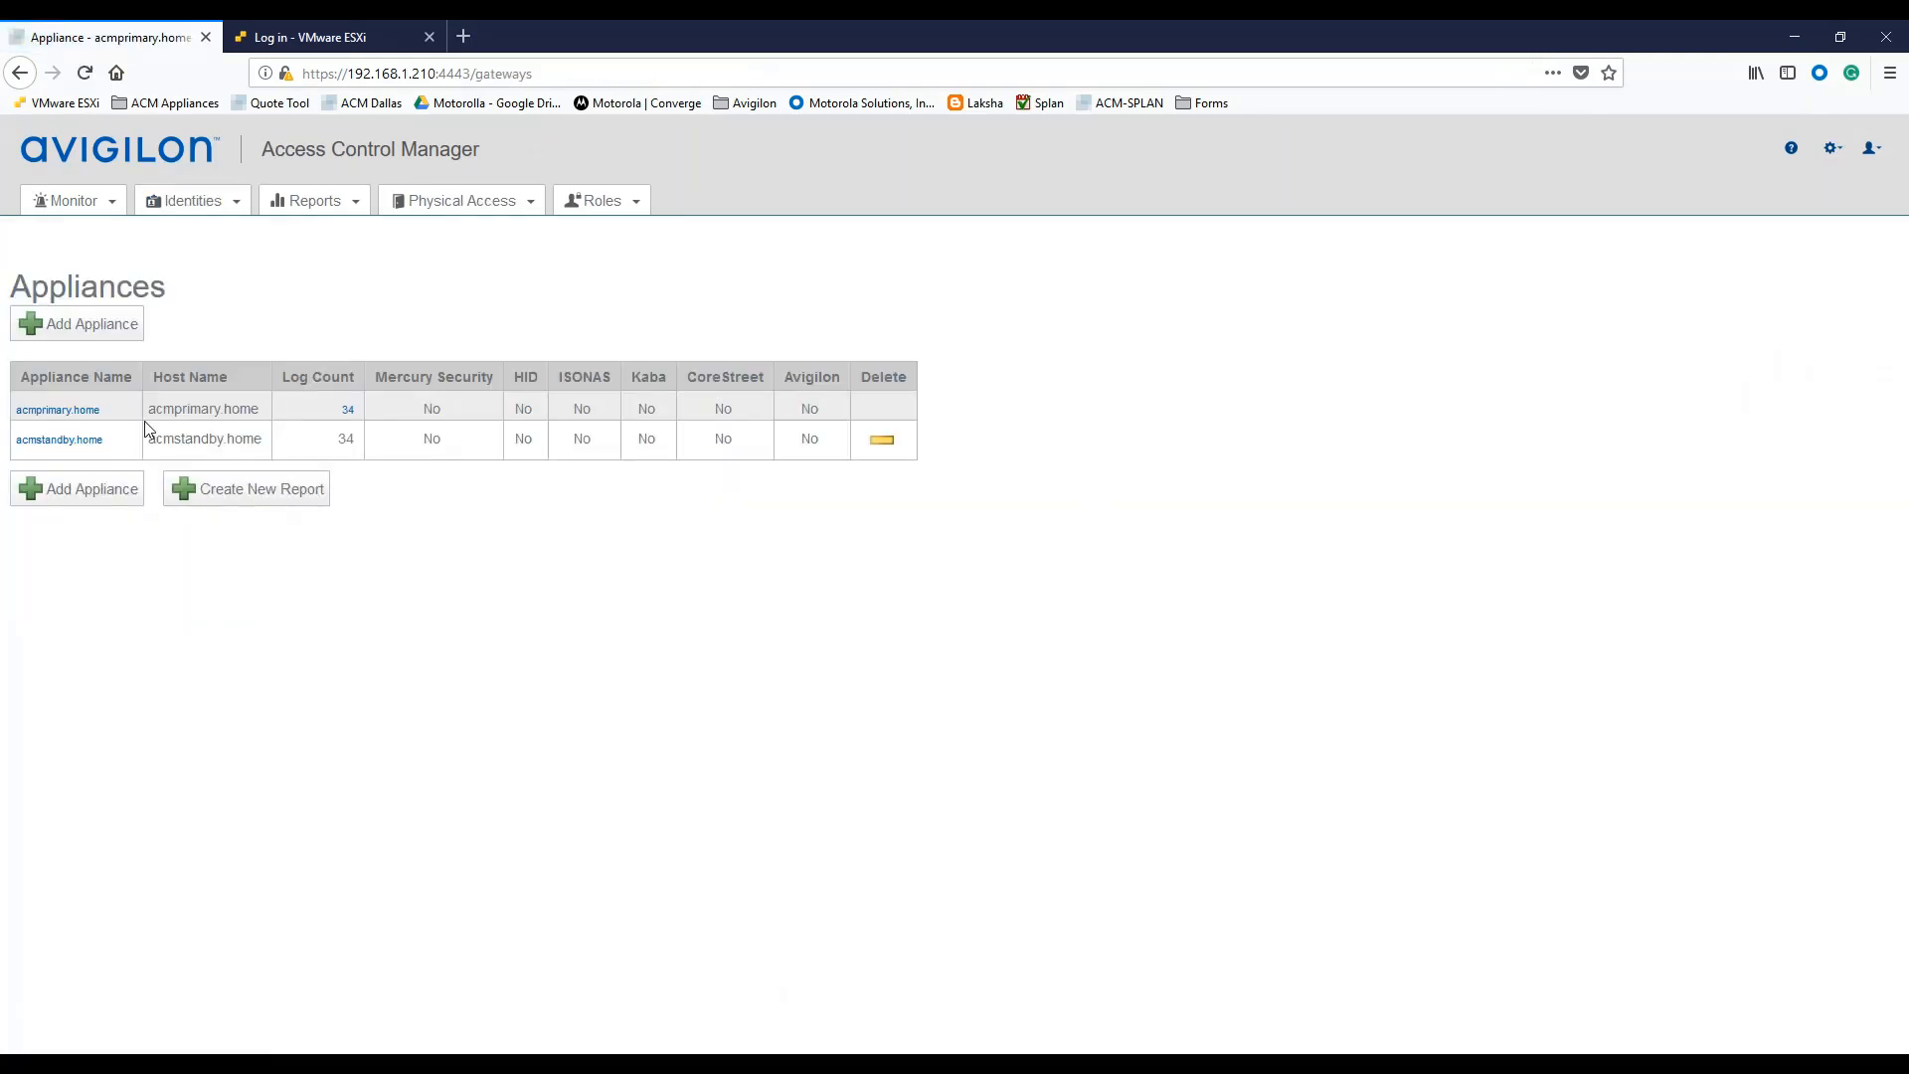
{"action": "left_click", "coordinate": [57, 412]}
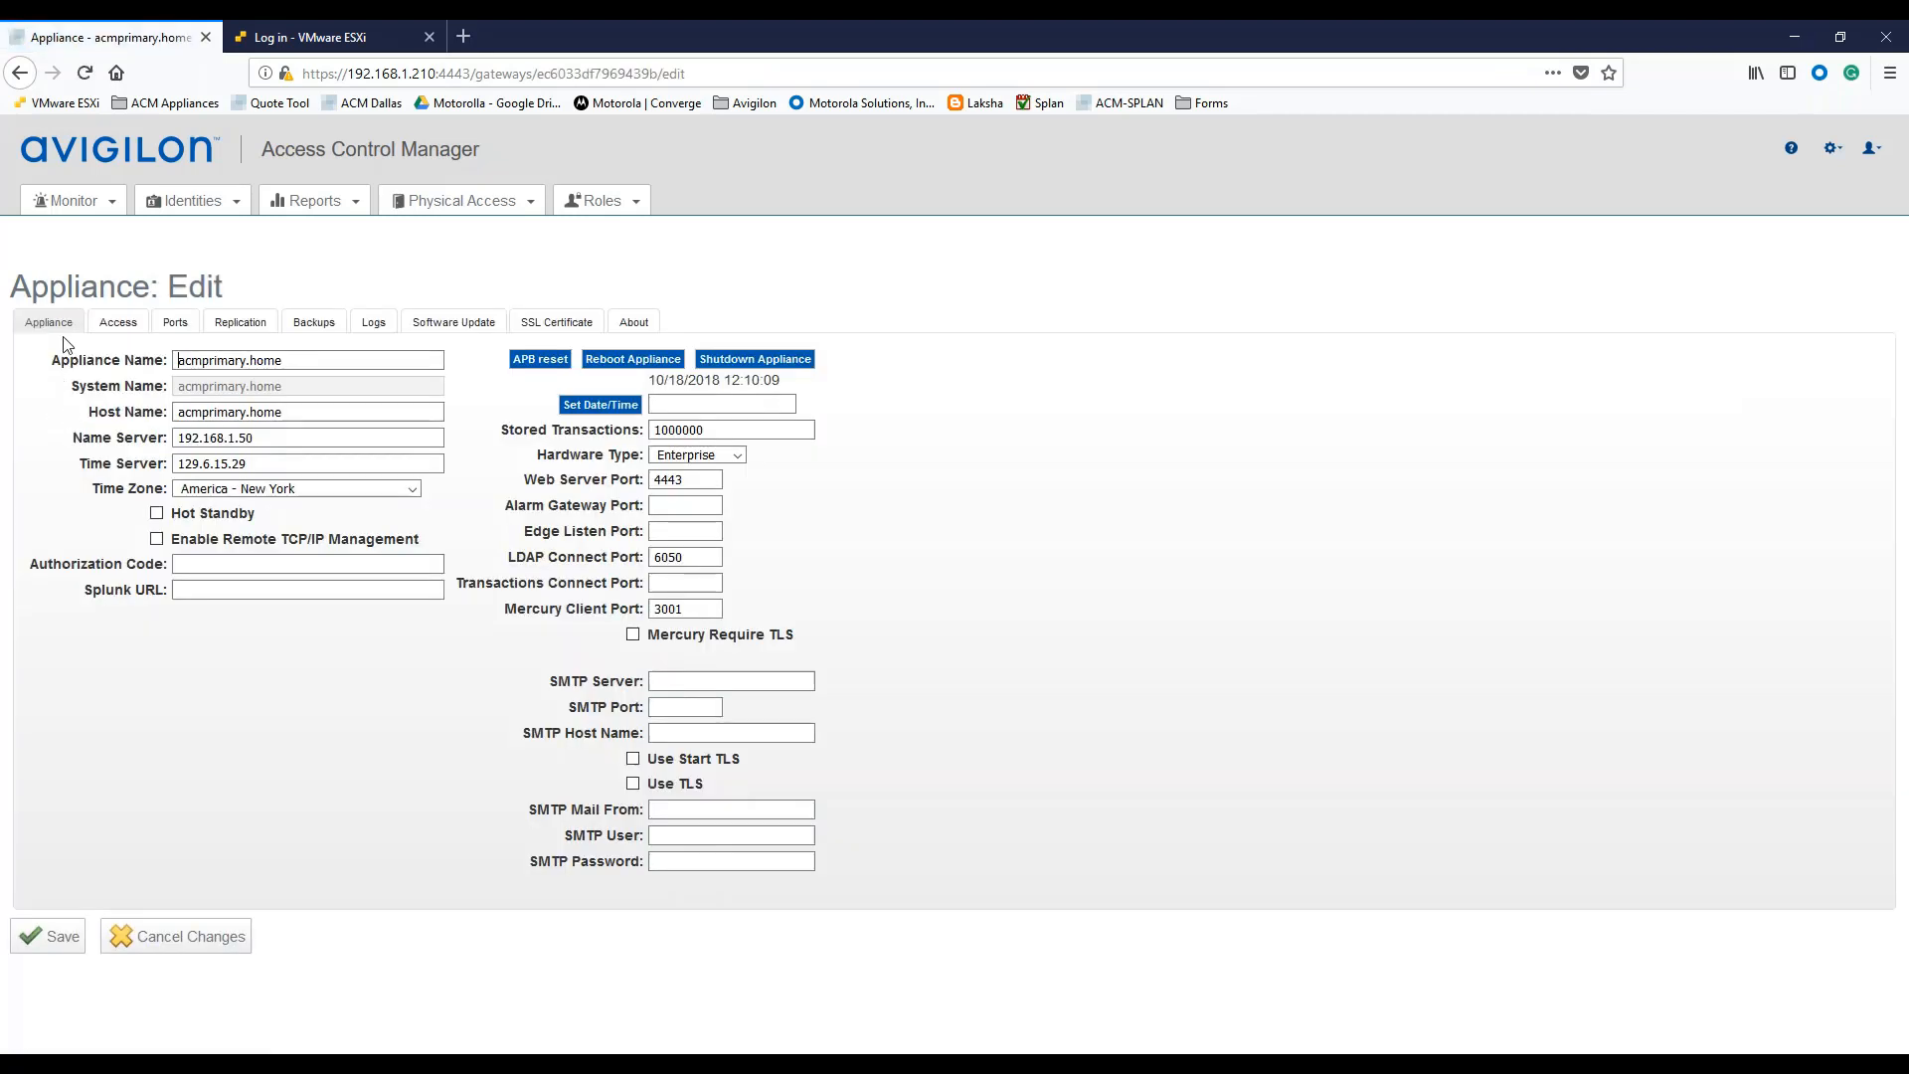
{"action": "left_click", "coordinate": [239, 323]}
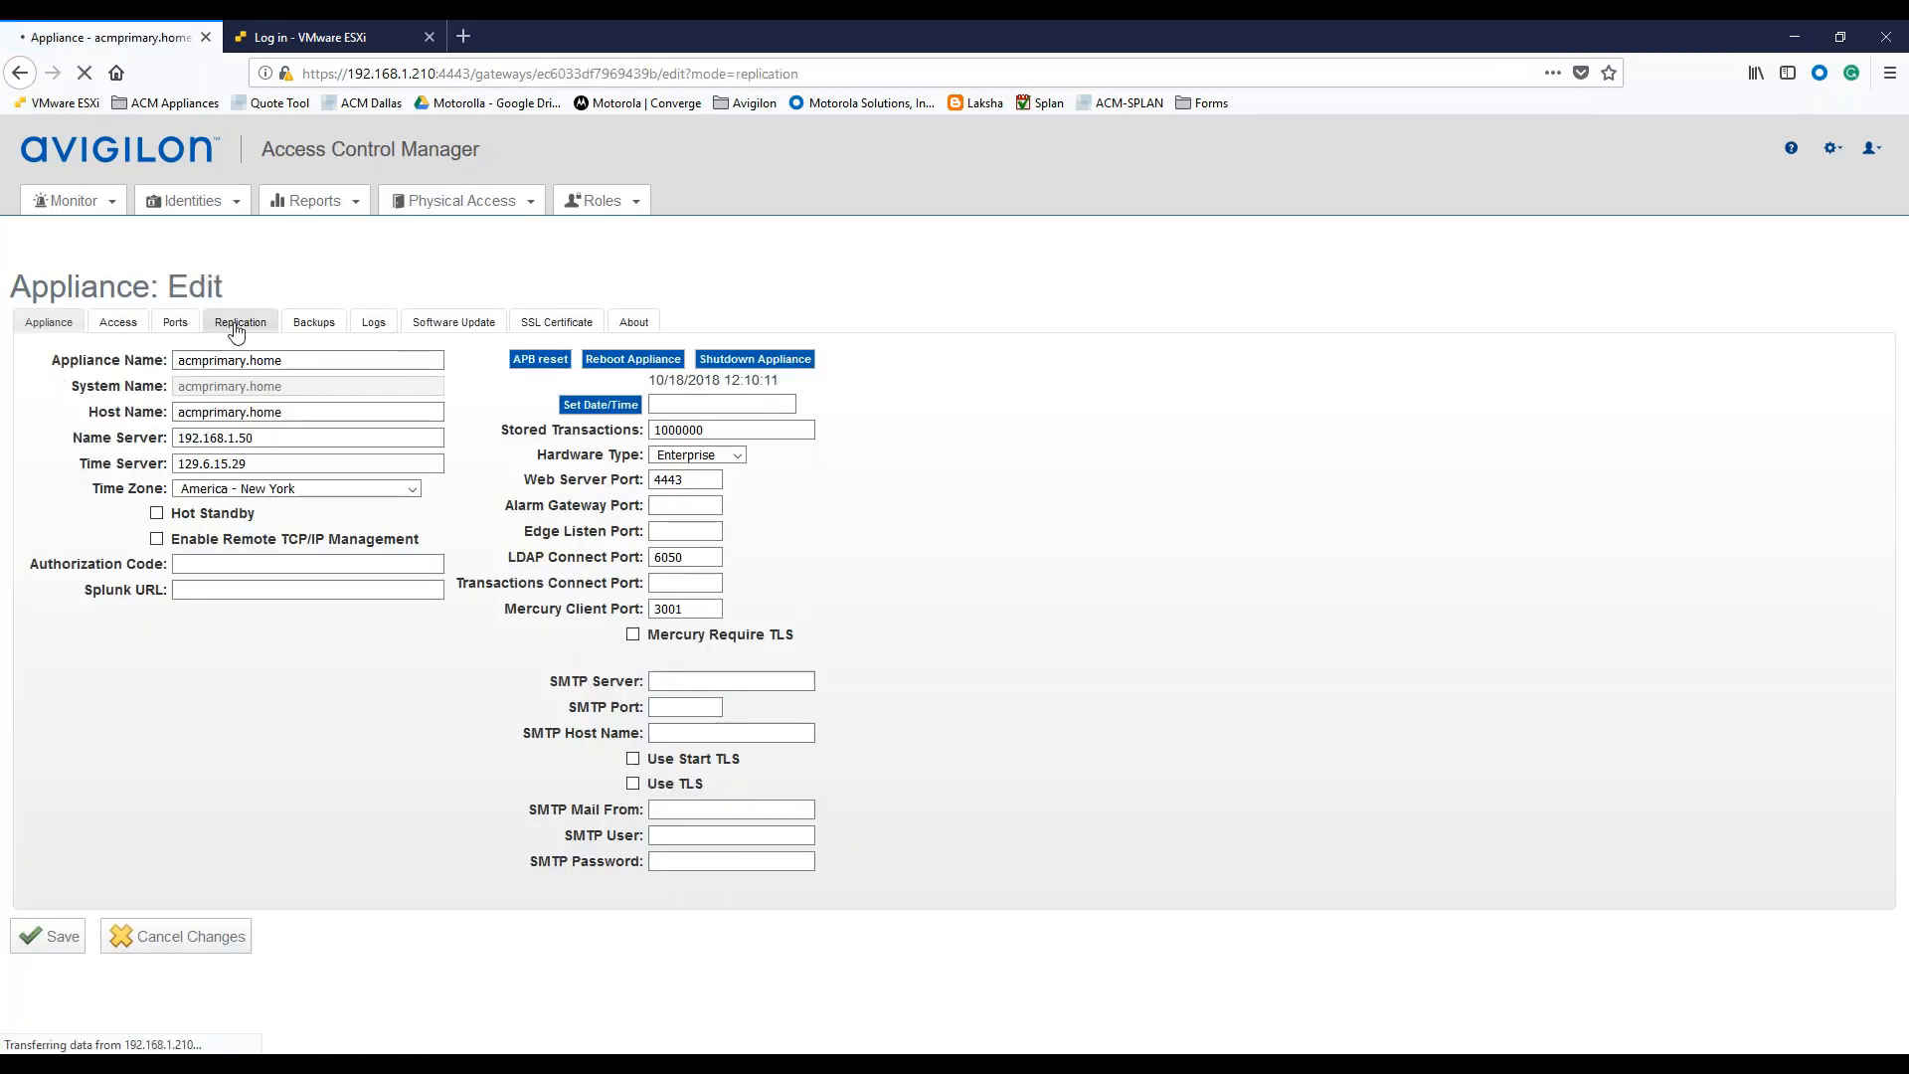
{"action": "scroll", "coordinate": [309, 614], "scroll_direction": "down", "scroll_amount": 3}
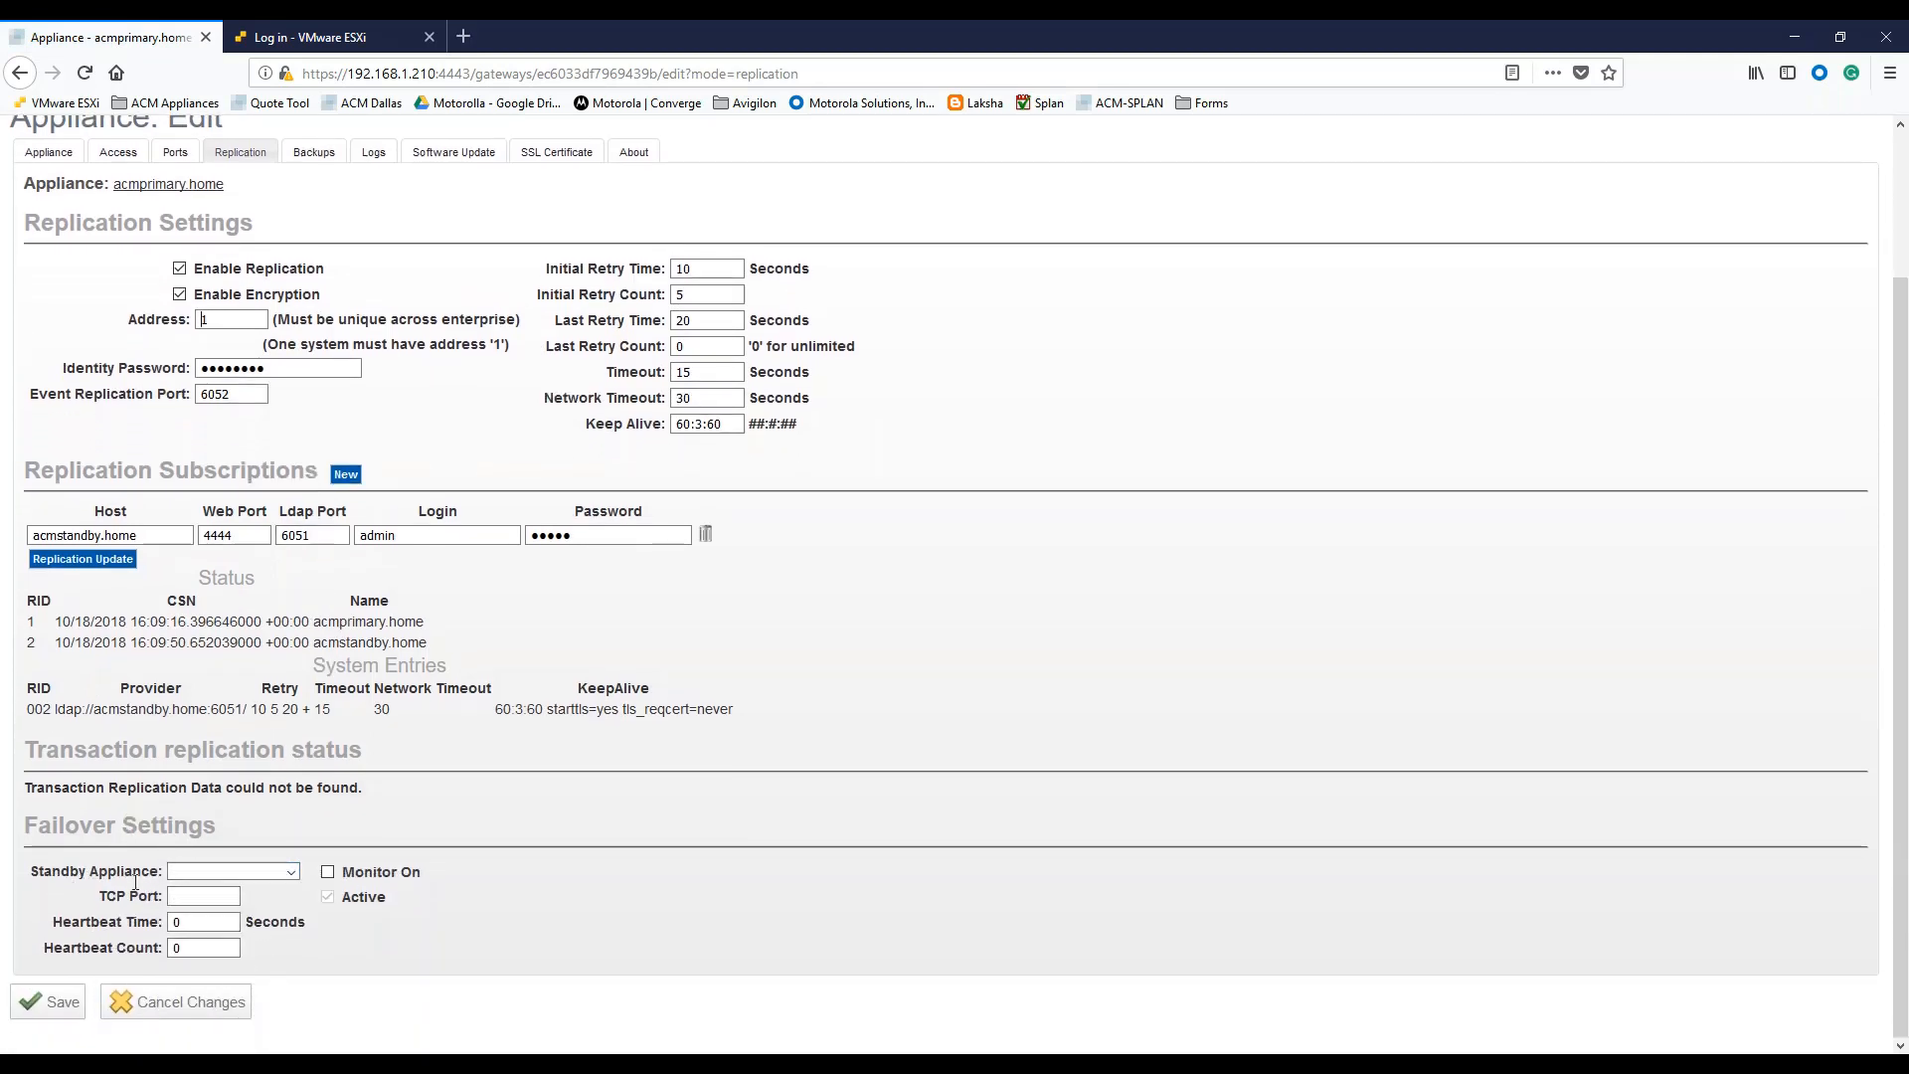
Select acmstandby.home as the standby appliance, enter TCP port 6054, and save the failover settings.
{"action": "left_click", "coordinate": [292, 873]}
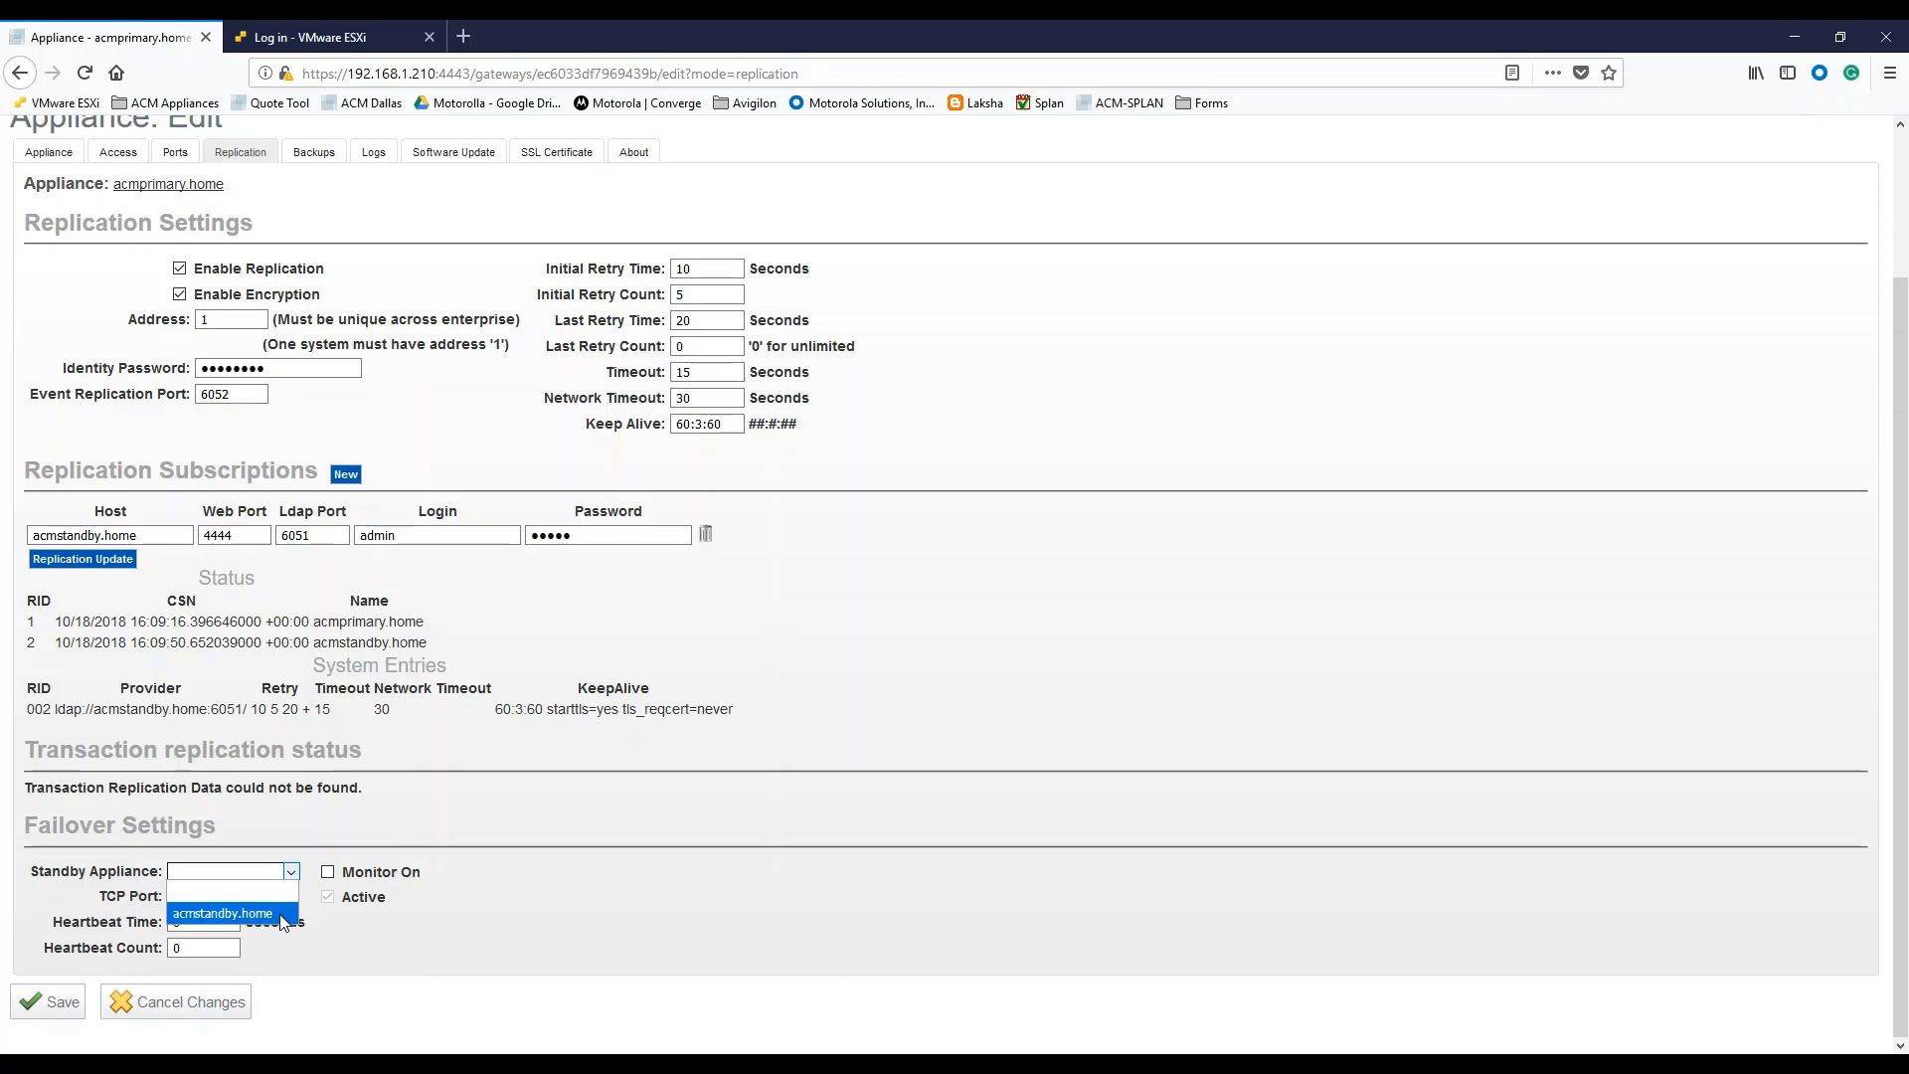
{"action": "left_click", "coordinate": [280, 915]}
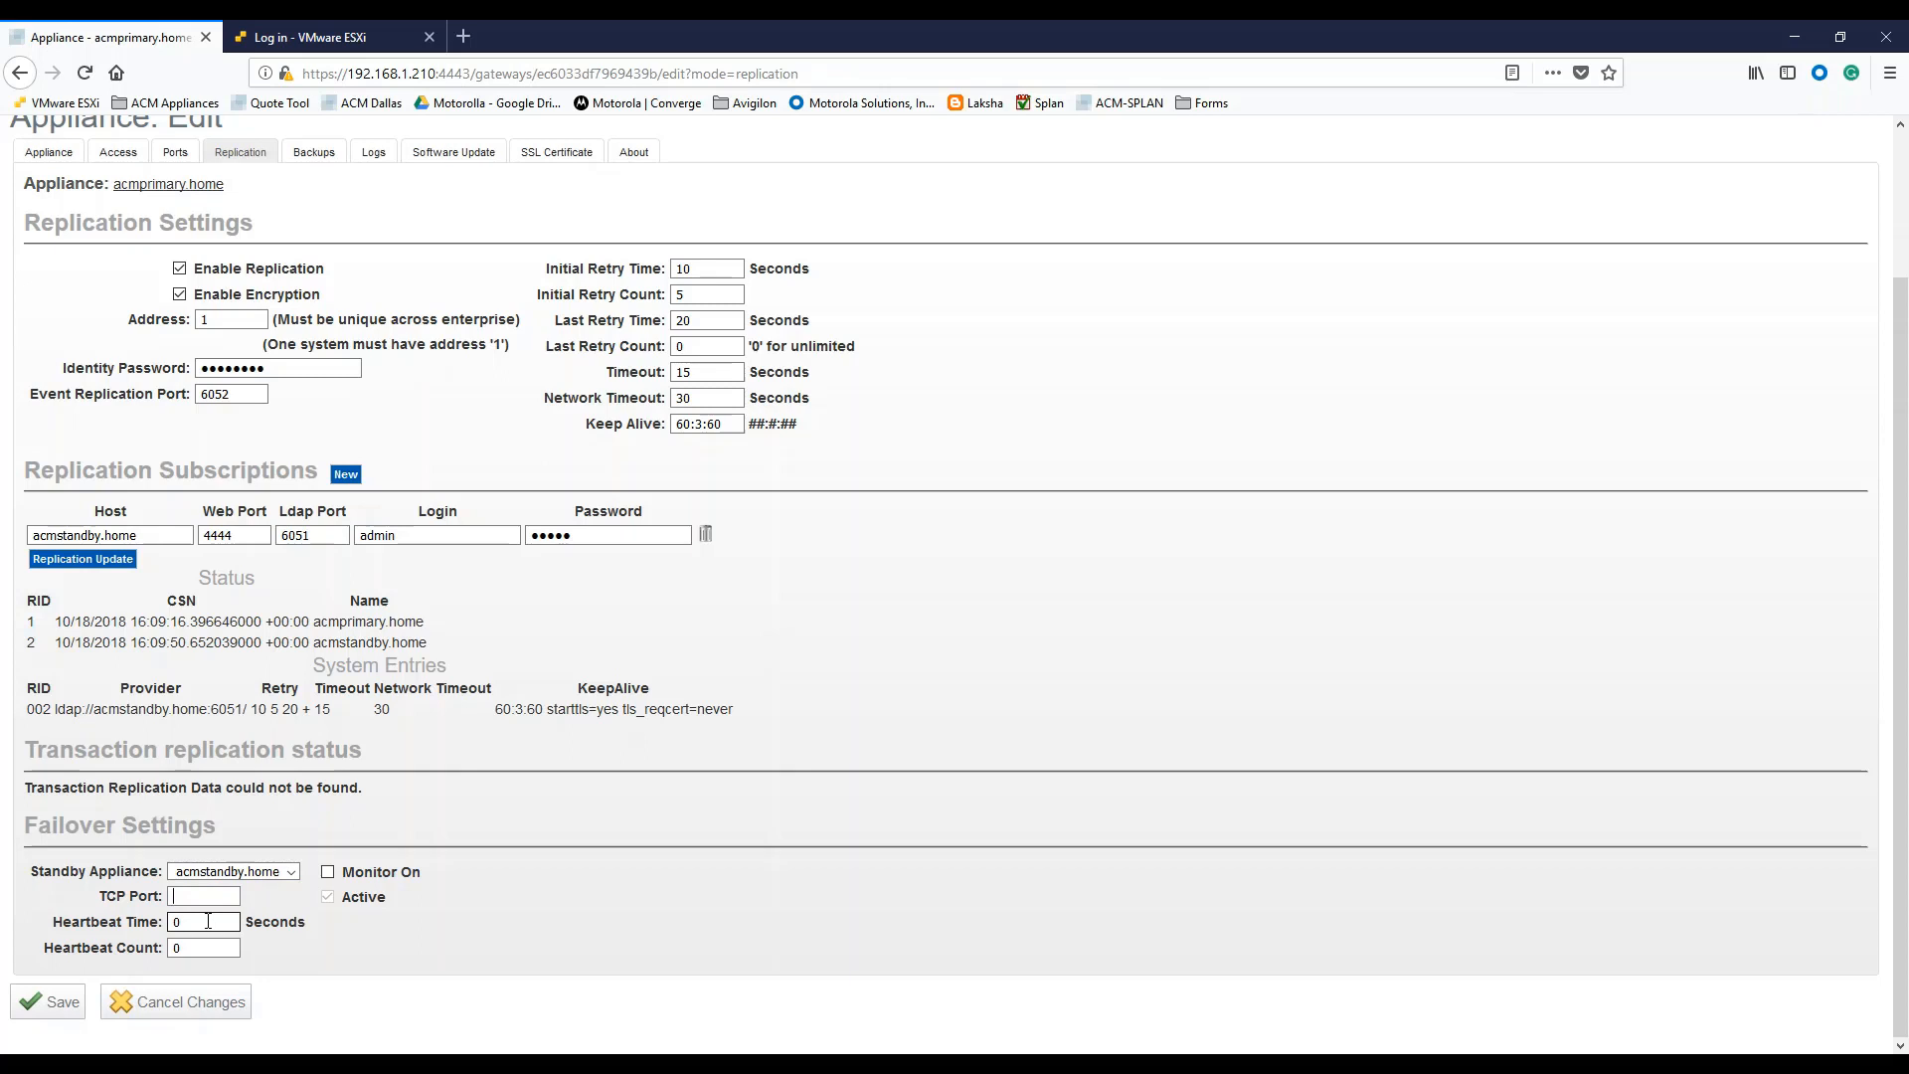
{"action": "type", "text": "6054"}
{"action": "left_click", "coordinate": [487, 932]}
{"action": "left_click", "coordinate": [184, 946]}
{"action": "left_click", "coordinate": [52, 1005]}
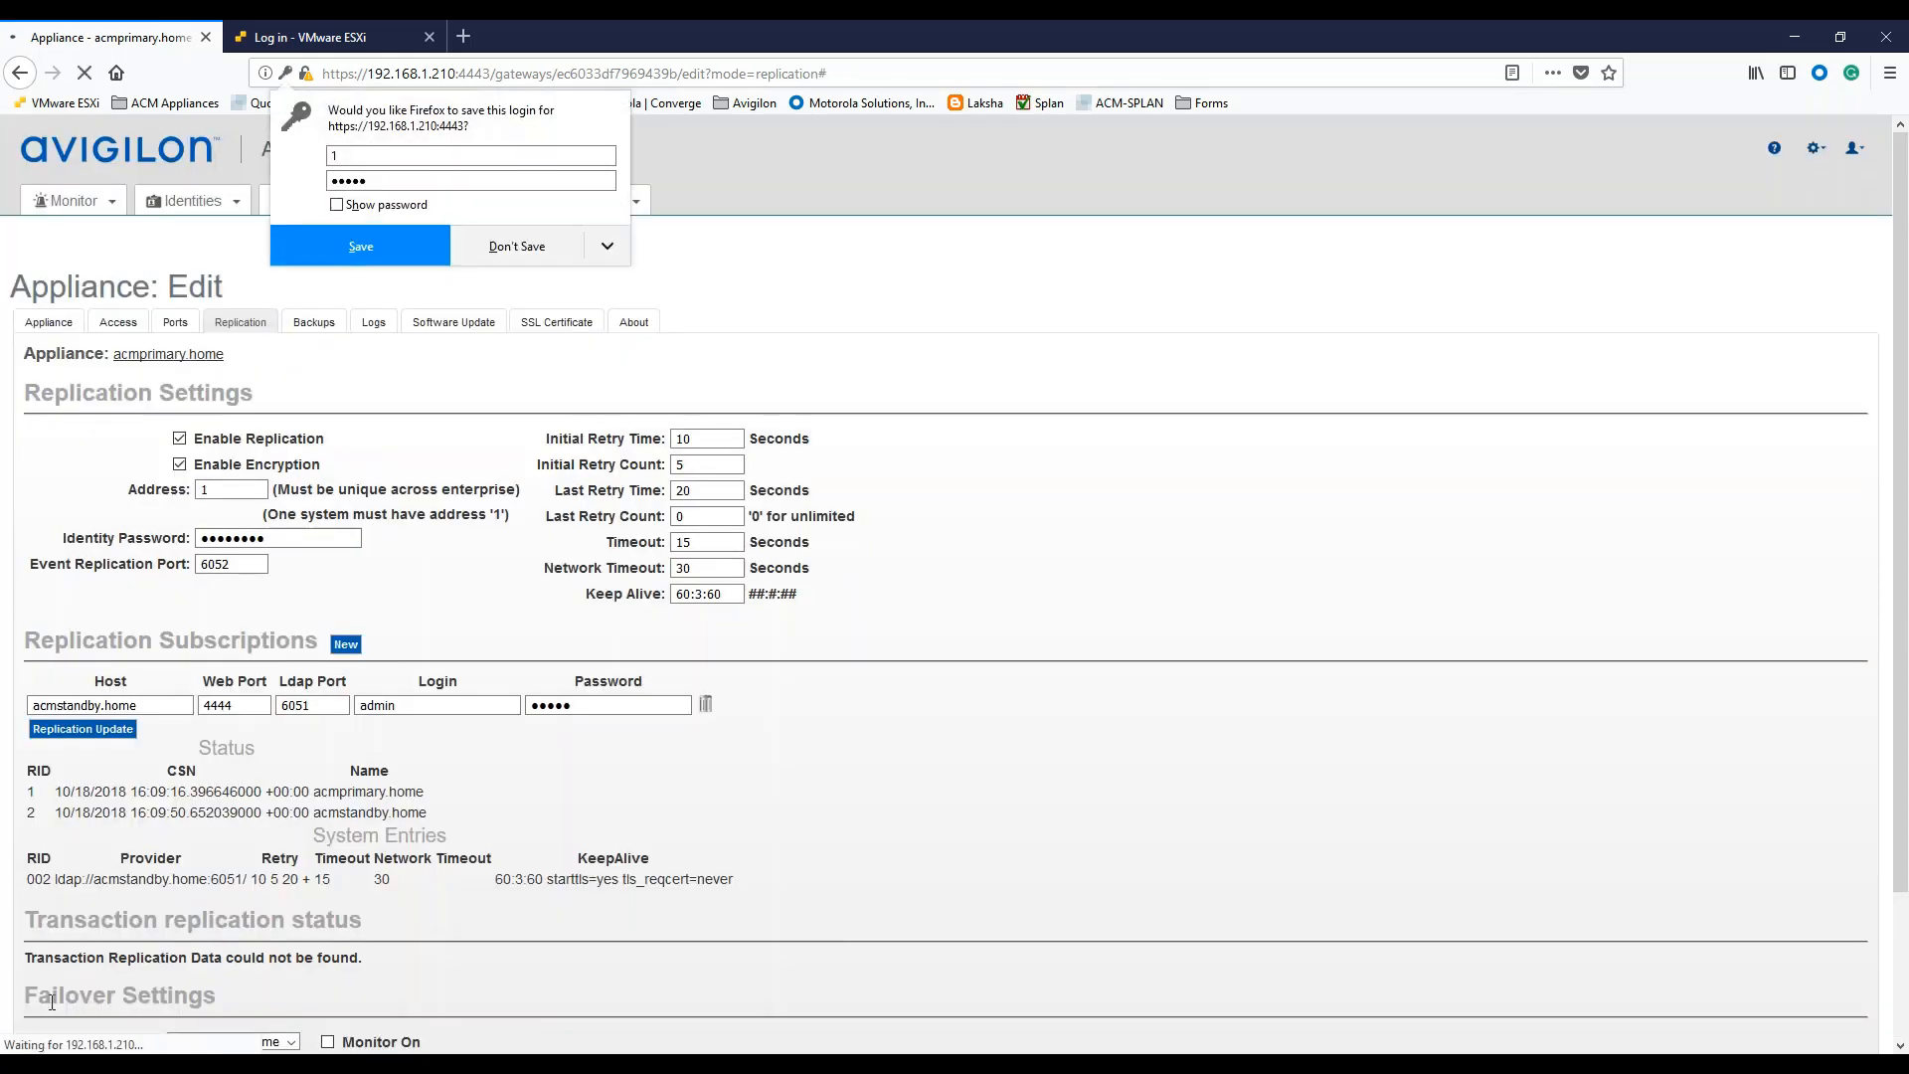
Decline Firefox's offer to store the login and scroll down to Failover Settings.
{"action": "left_click", "coordinate": [526, 251]}
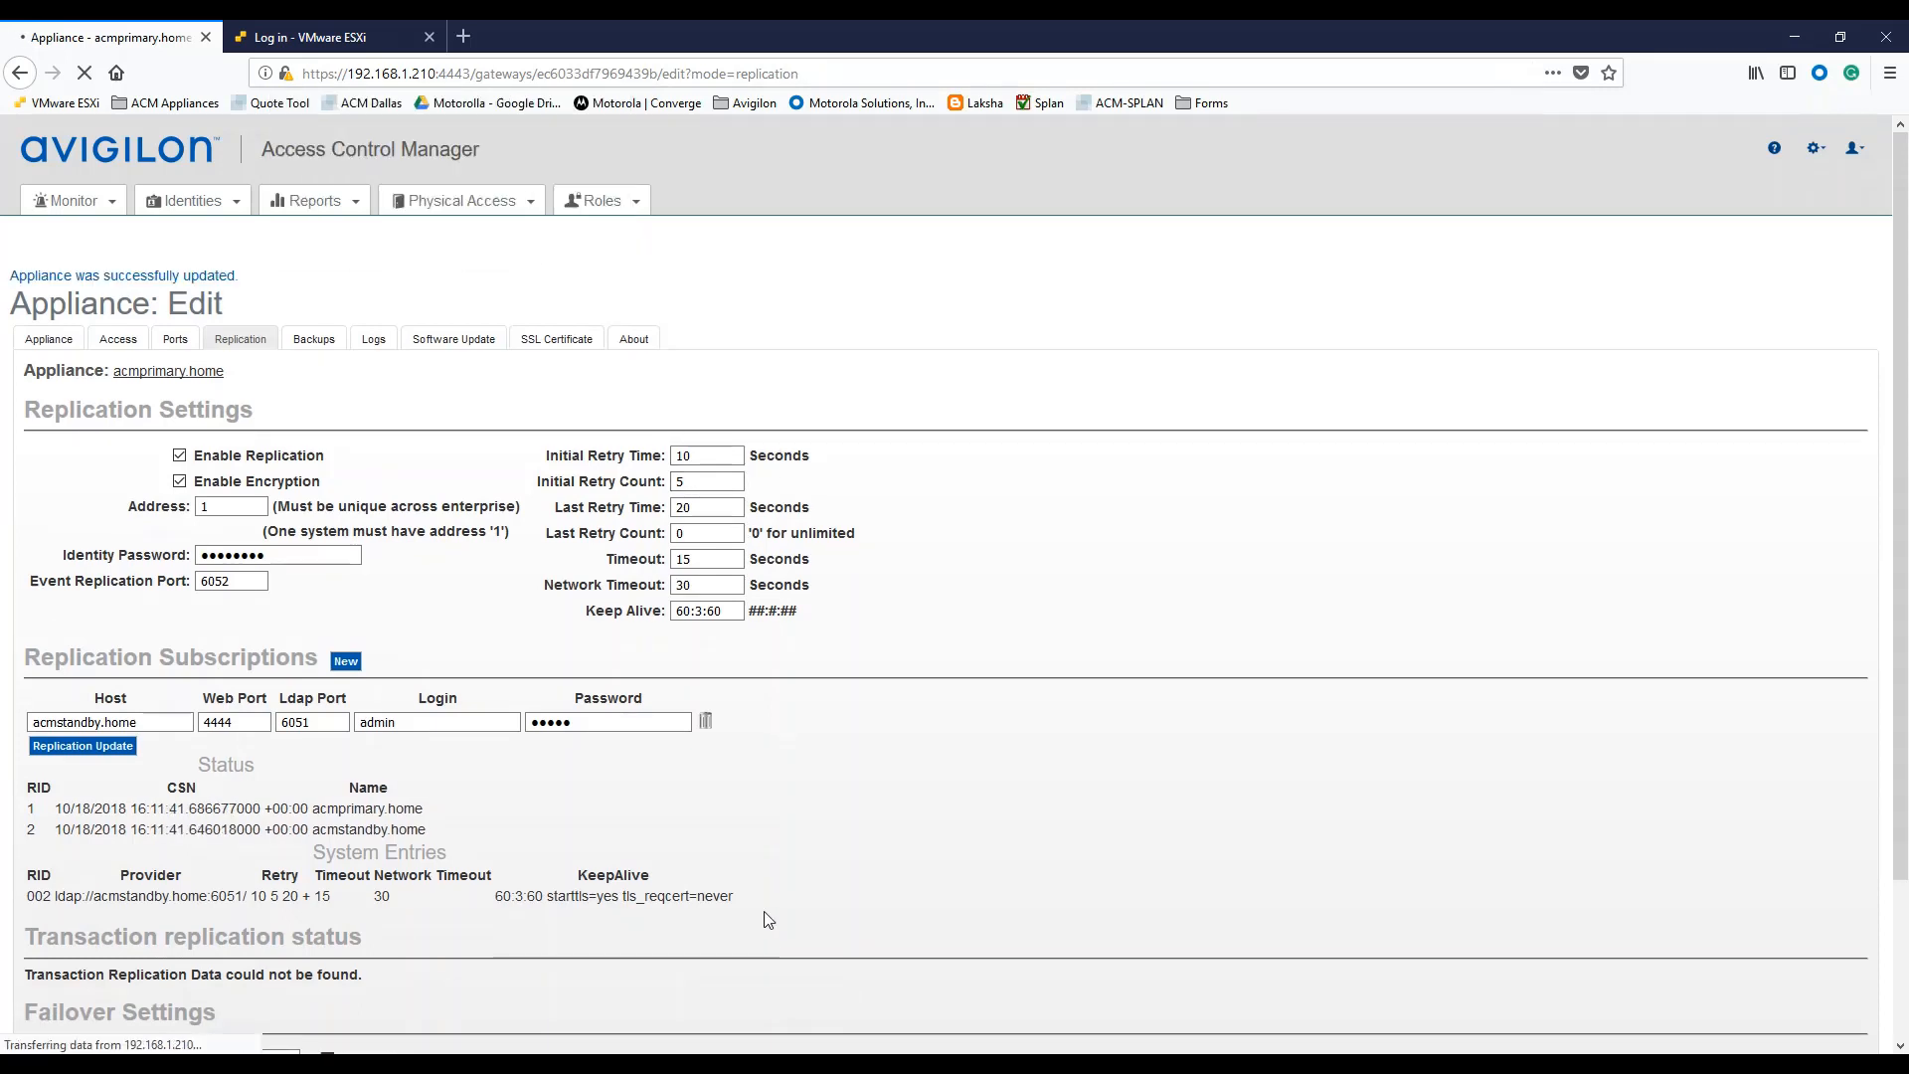
{"action": "scroll", "coordinate": [761, 917], "scroll_direction": "down", "scroll_amount": 3}
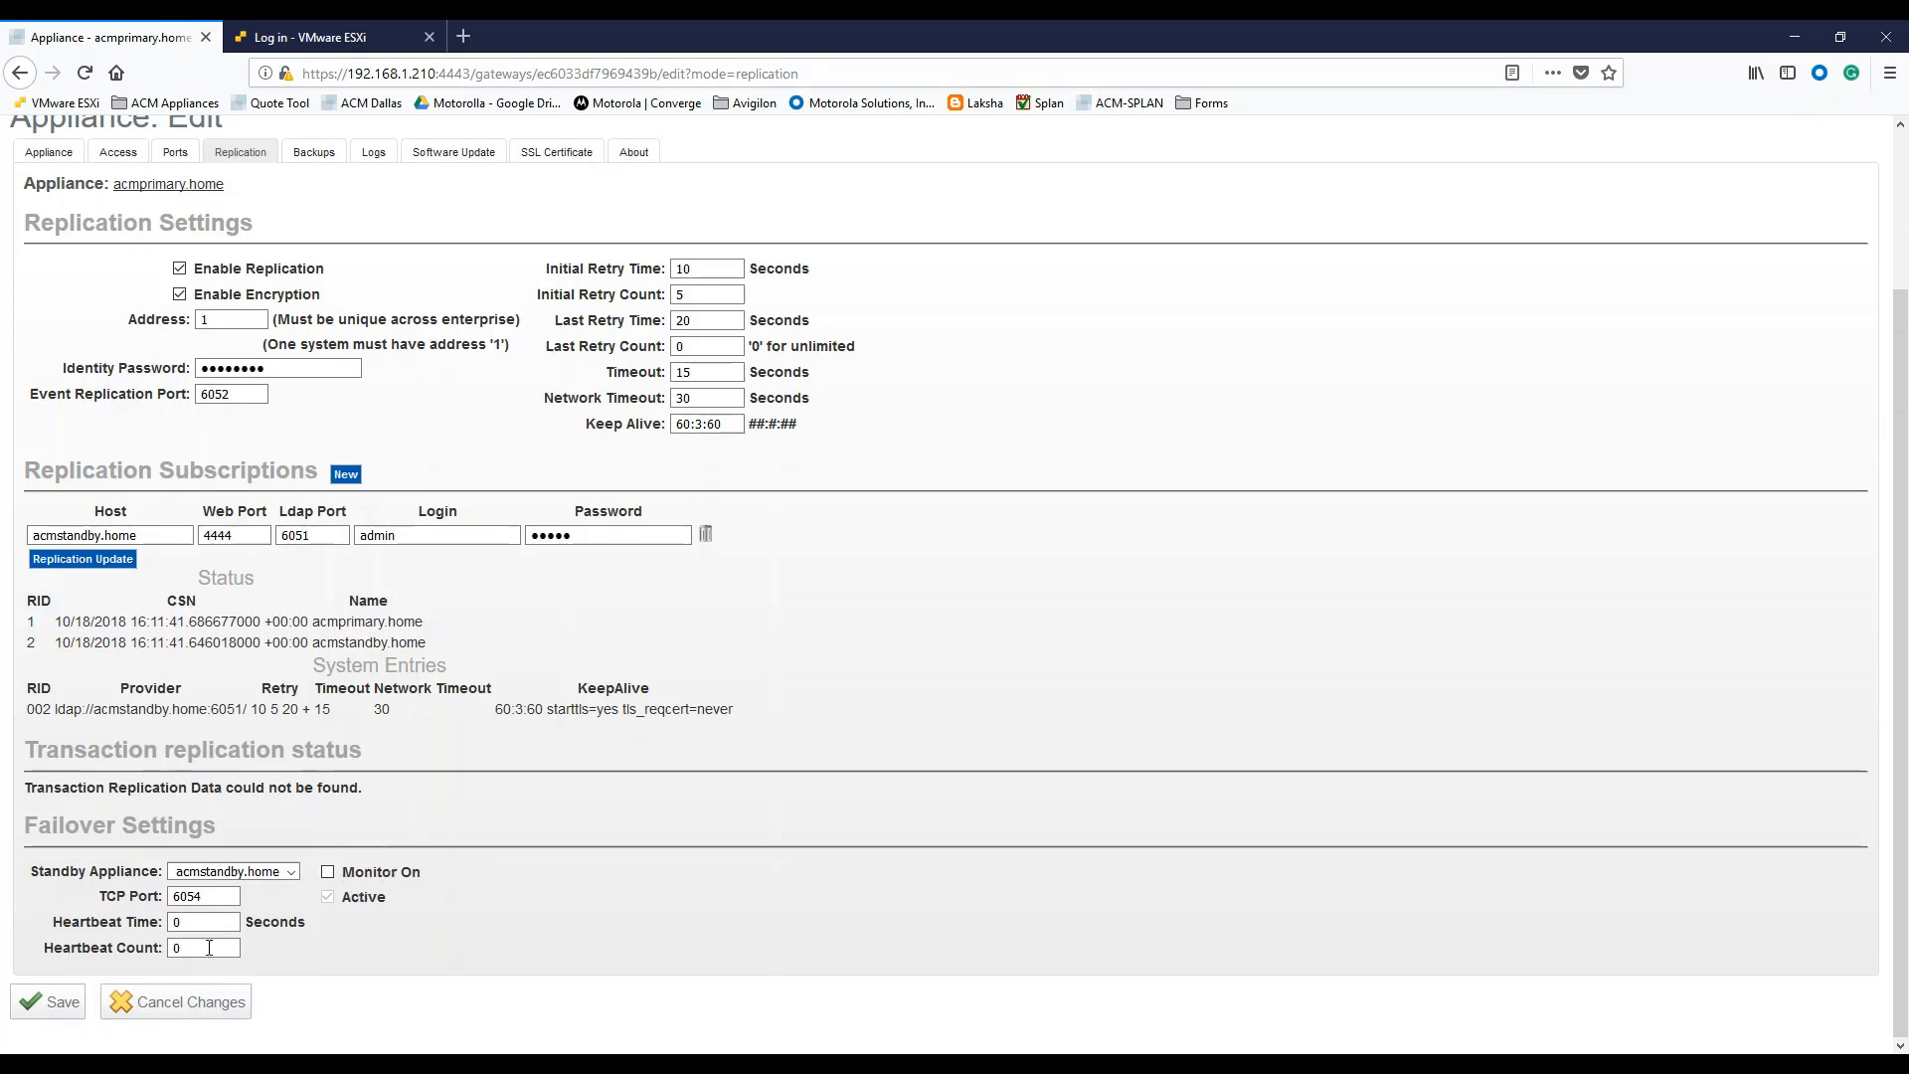
Review the replication status and check that Heartbeat Time and Heartbeat Count both remain 0.
{"action": "left_click", "coordinate": [182, 924]}
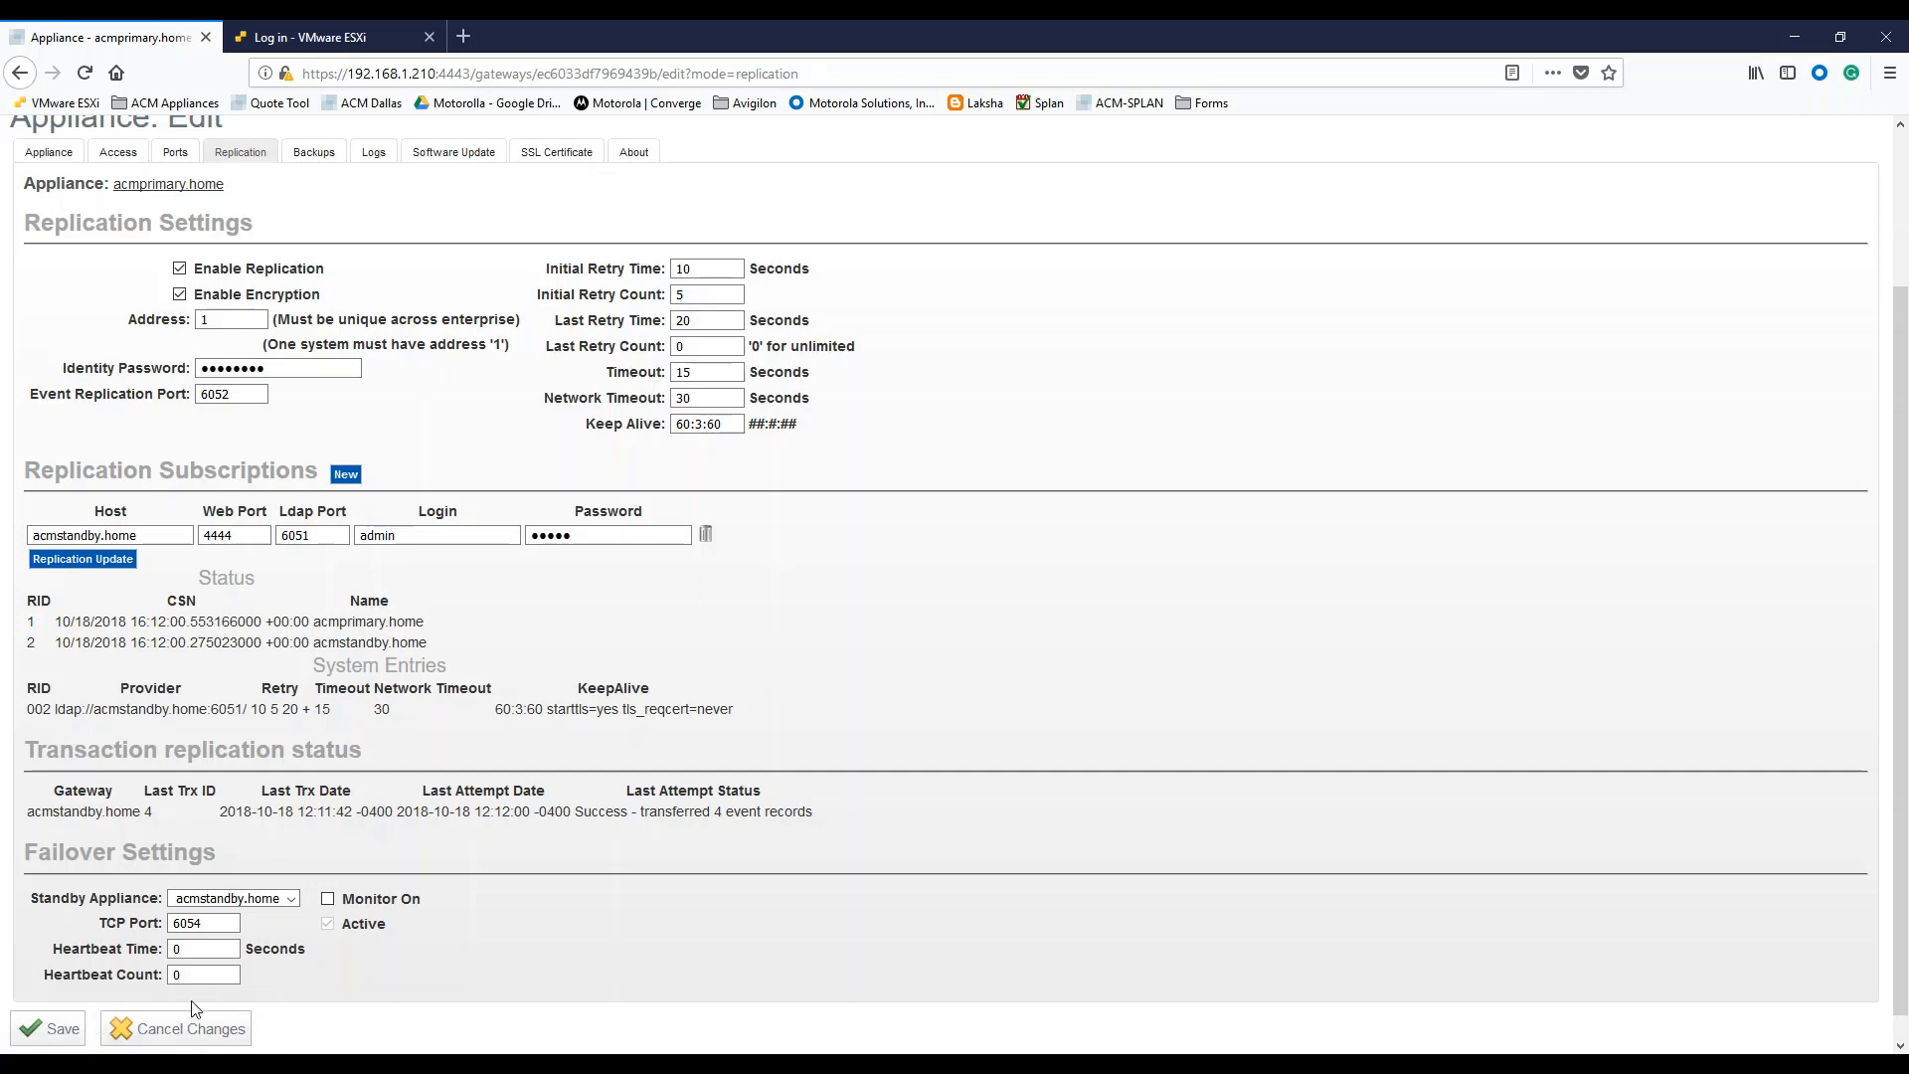
{"action": "left_click", "coordinate": [194, 949]}
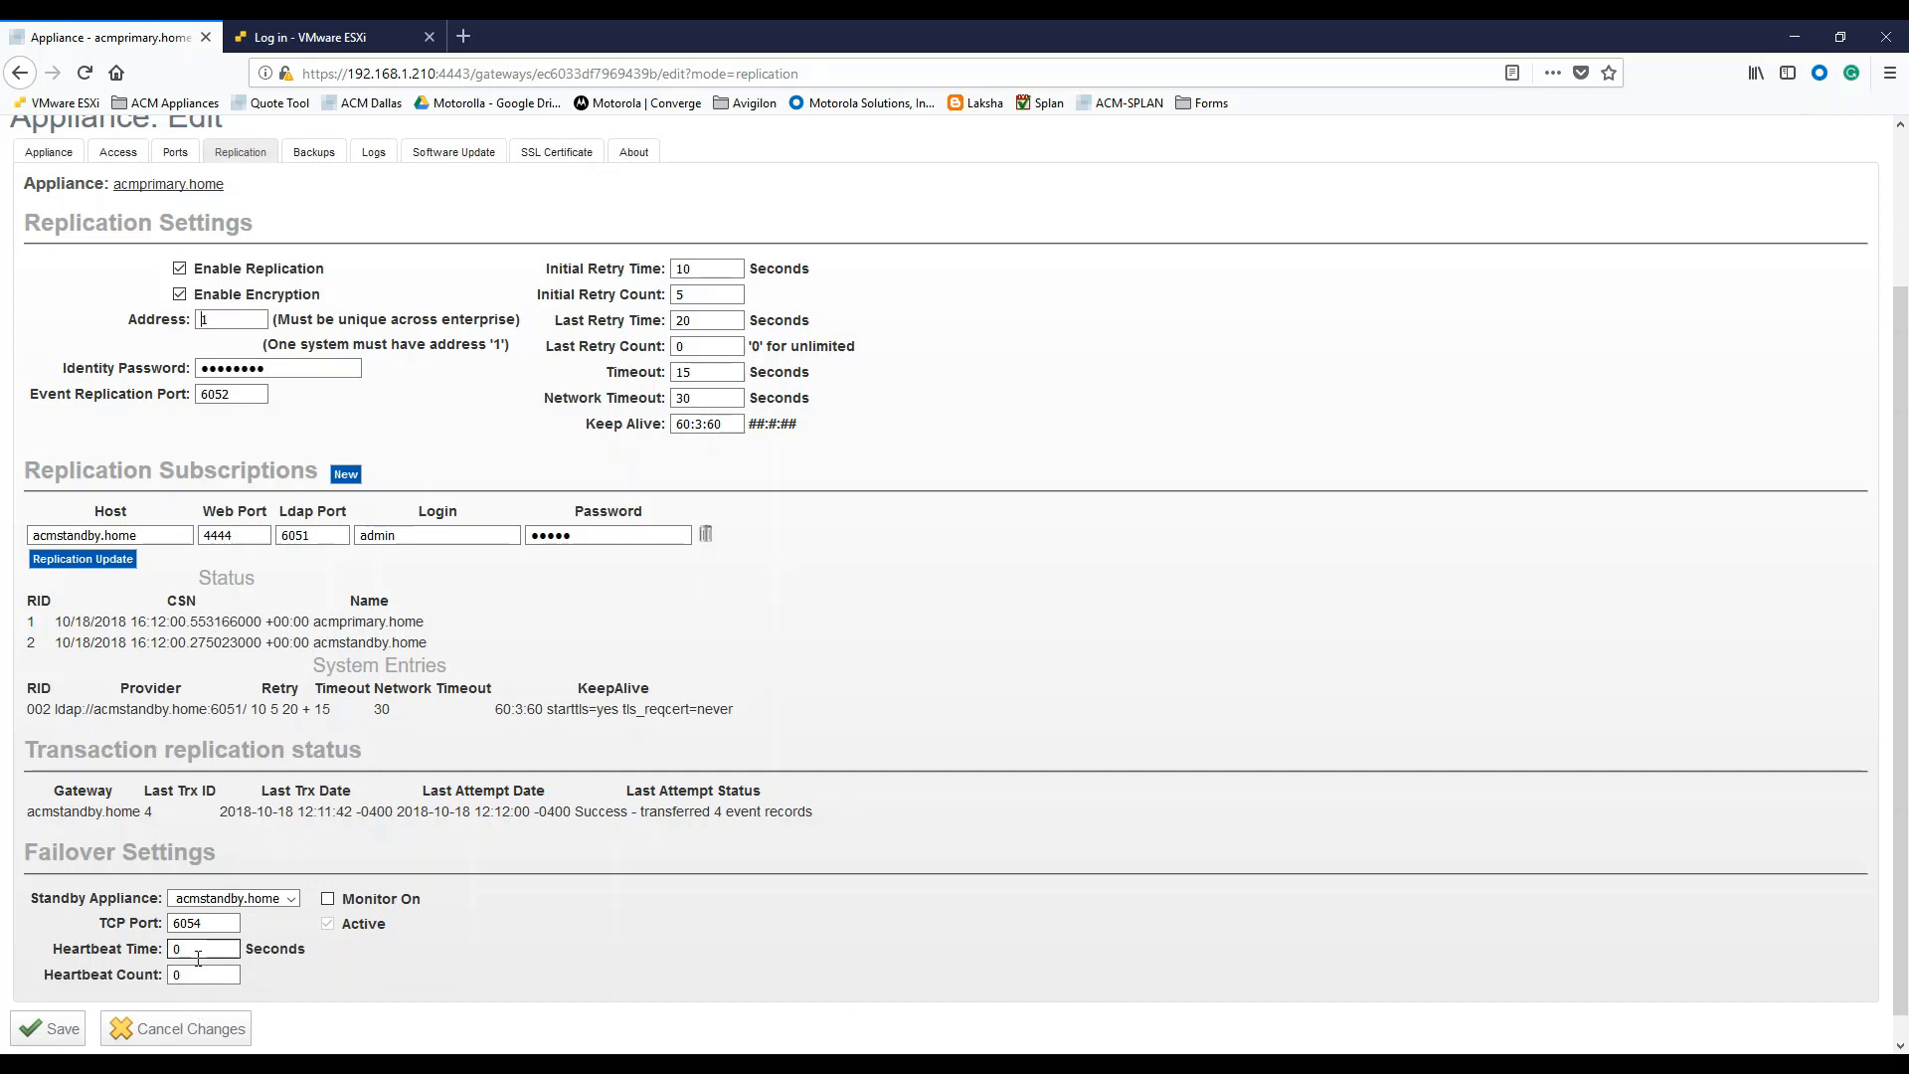